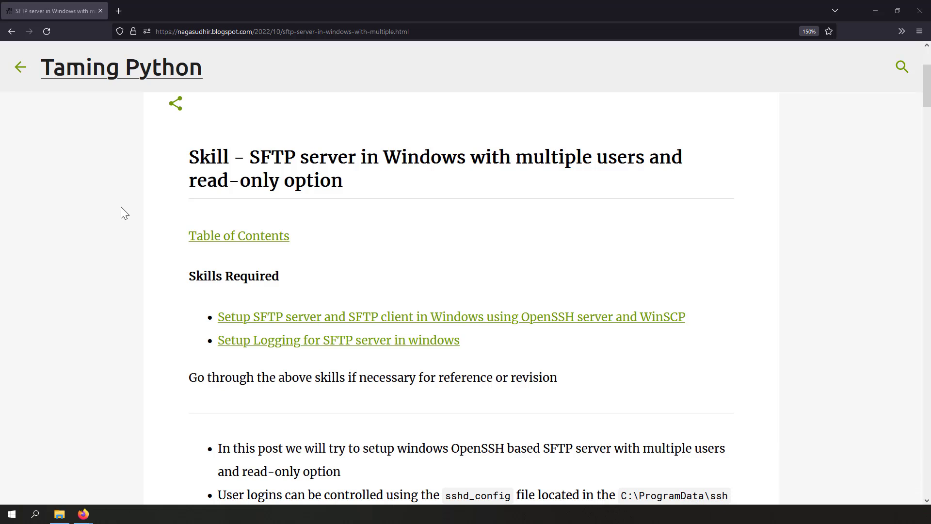
- Open the 'Setup SFTP server and SFTP client' post under Skills Required in a new tab
{"action": "scroll", "coordinate": [804, 196], "scroll_direction": "down", "scroll_amount": 3}
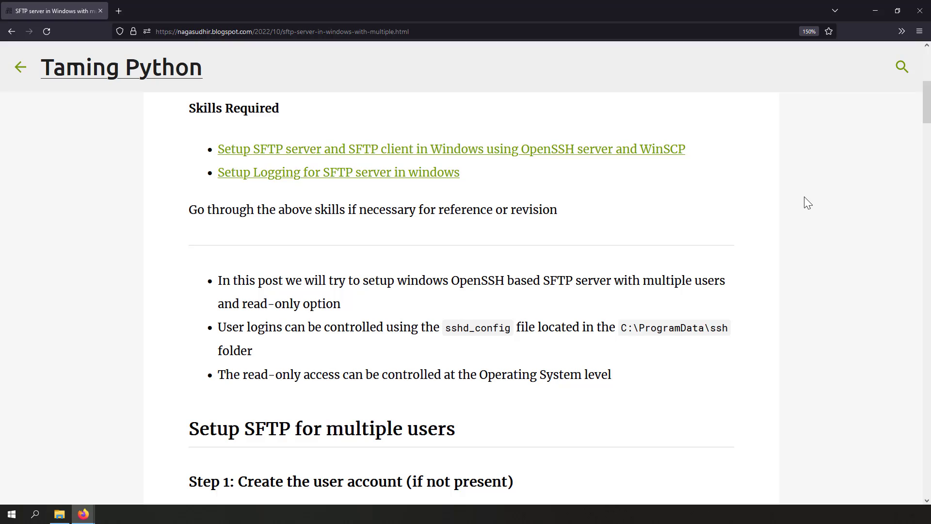
{"action": "left_click", "coordinate": [224, 150]}
- Skim the SFTP setup reference post down to its video and References, then close its tab
{"action": "scroll", "coordinate": [215, 167], "scroll_direction": "down", "scroll_amount": 20}
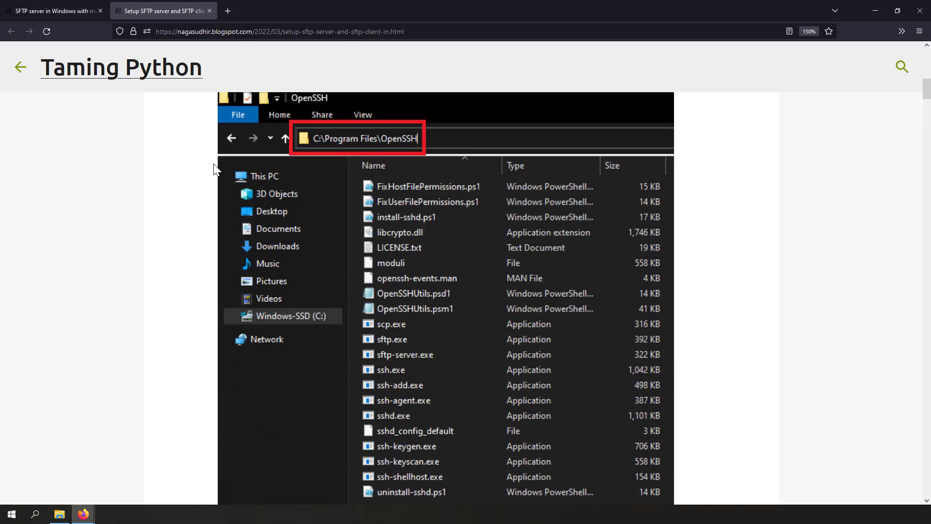
{"action": "scroll", "coordinate": [216, 170], "scroll_direction": "down", "scroll_amount": 20}
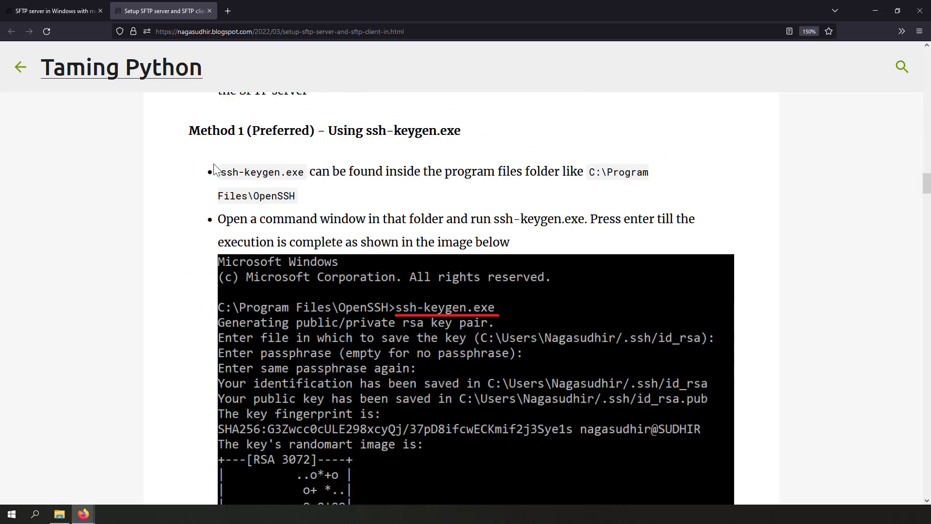
{"action": "scroll", "coordinate": [216, 170], "scroll_direction": "down", "scroll_amount": 20}
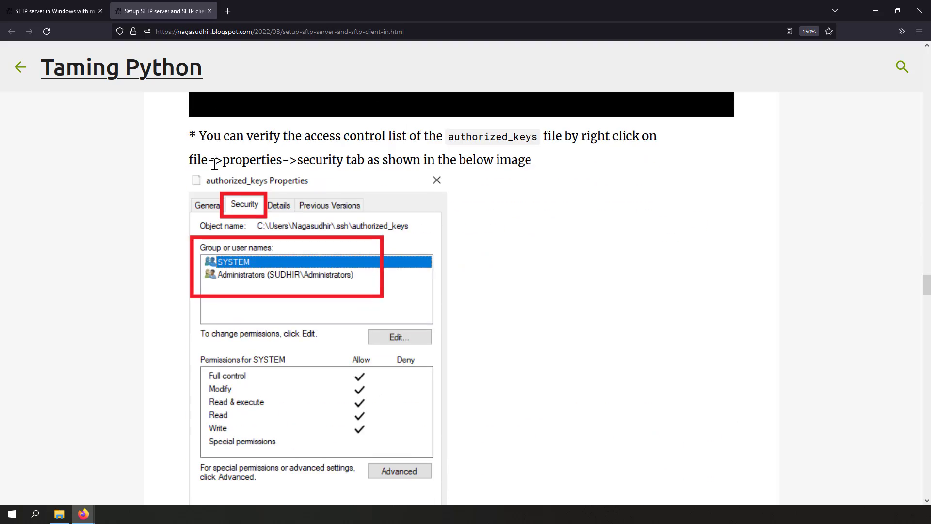
{"action": "scroll", "coordinate": [215, 168], "scroll_direction": "down", "scroll_amount": 20}
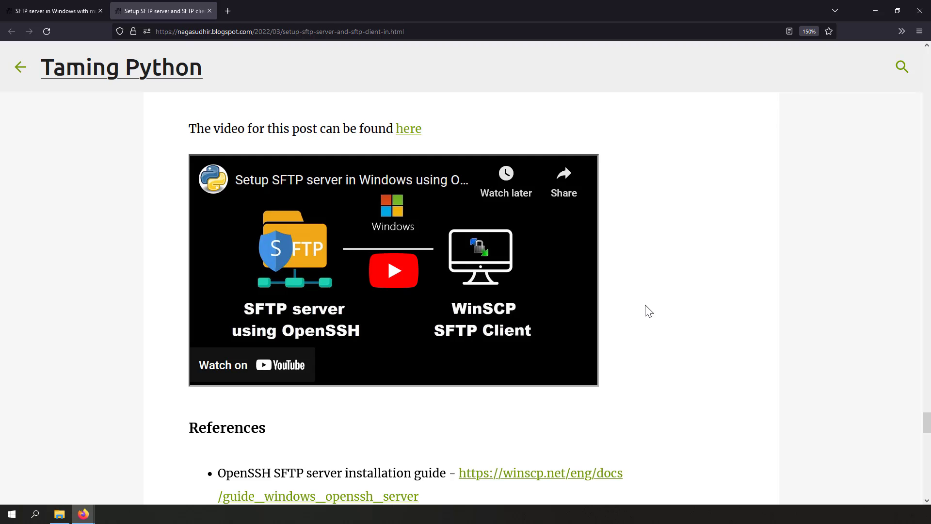
{"action": "key", "text": "ctrl+w"}
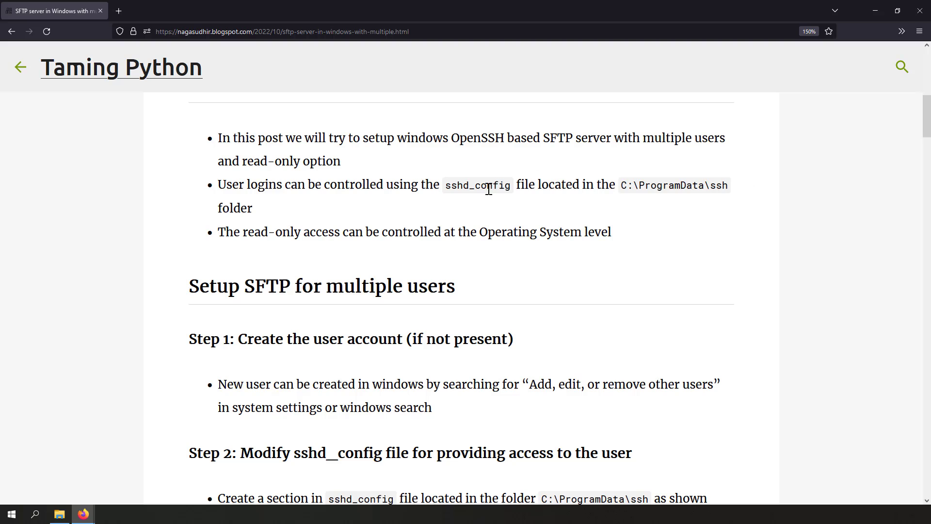
- Highlight sshd_config and its C:\ProgramData\ssh location, then scroll to the Step 2 Match User example
{"action": "double_click", "coordinate": [471, 189]}
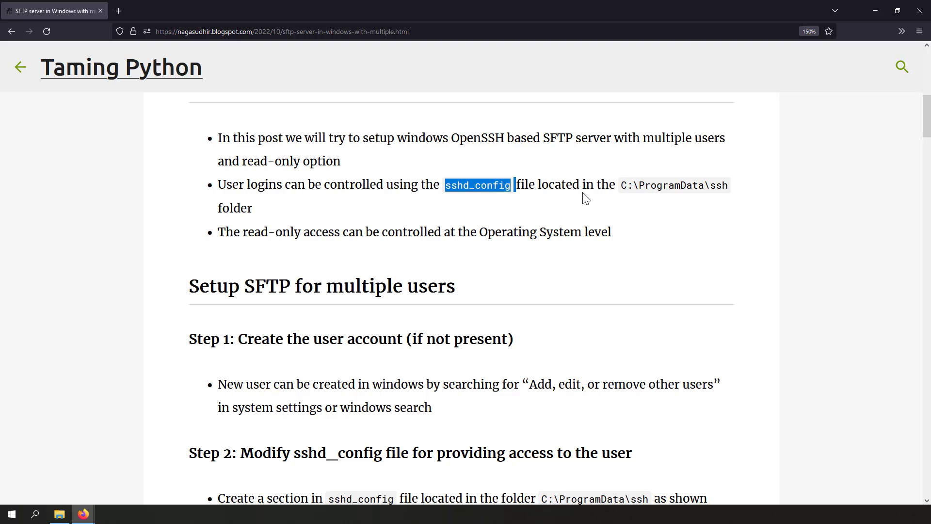
{"action": "left_click_drag", "start_coordinate": [621, 185], "coordinate": [727, 181]}
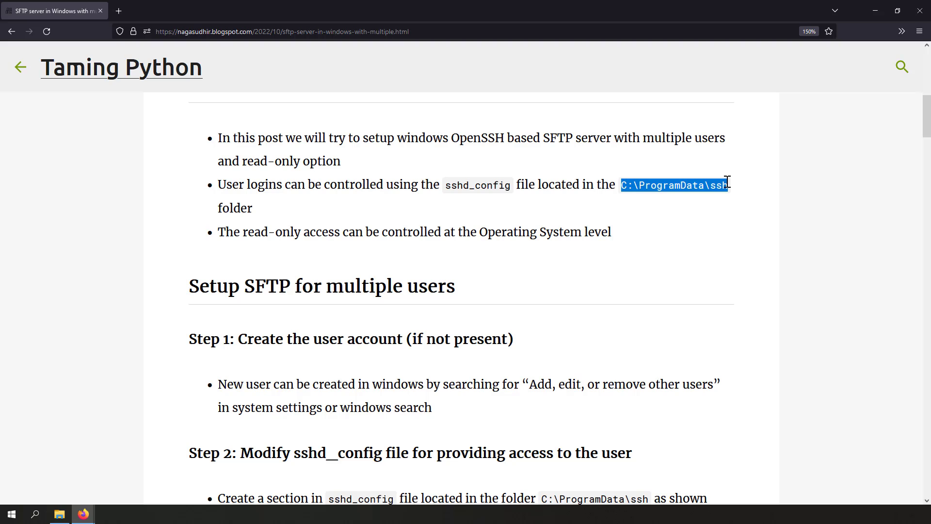
{"action": "scroll", "coordinate": [589, 251], "scroll_direction": "down", "scroll_amount": 3}
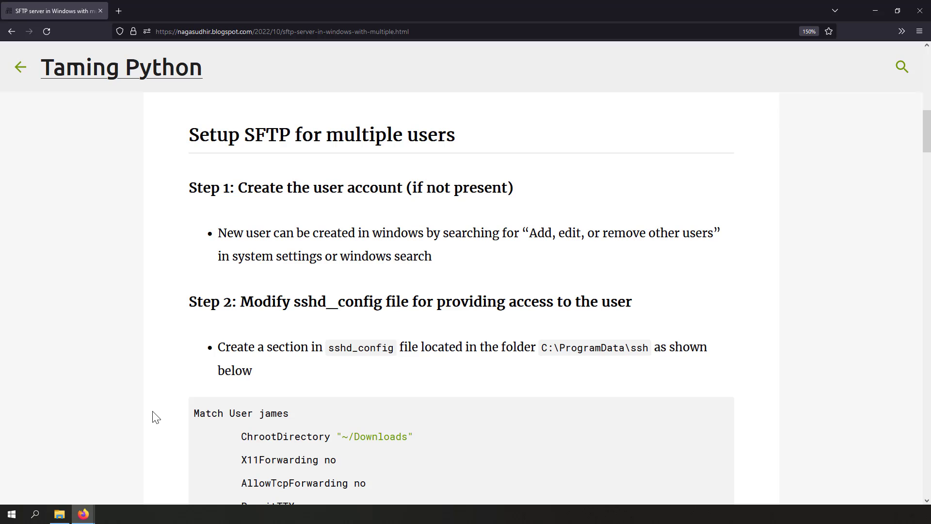
{"action": "left_click", "coordinate": [11, 514]}
{"action": "type", "text": "services"}
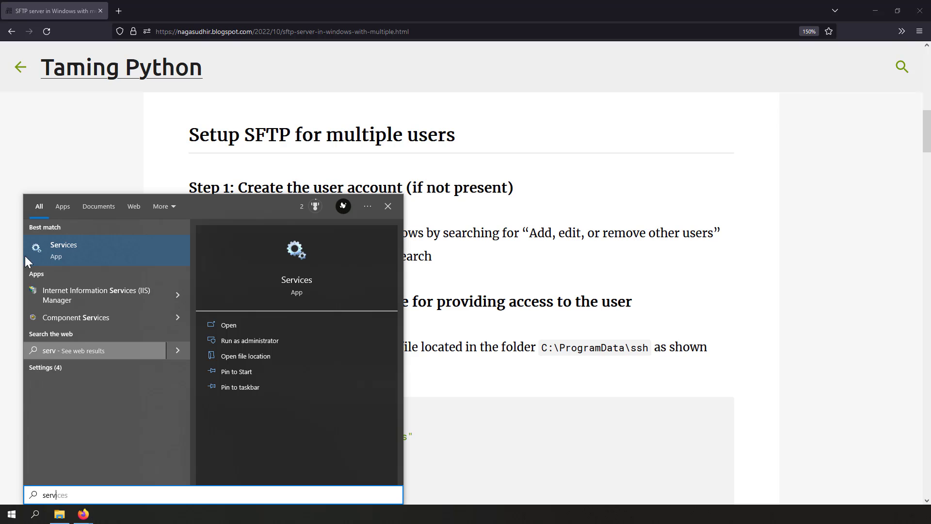
{"action": "left_click", "coordinate": [69, 253]}
{"action": "type", "text": "op"}
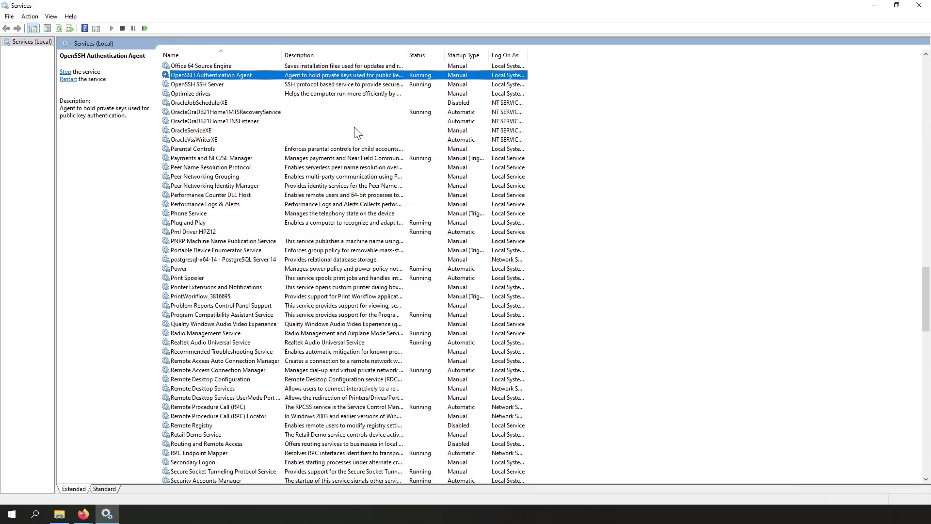
{"action": "left_click", "coordinate": [218, 86]}
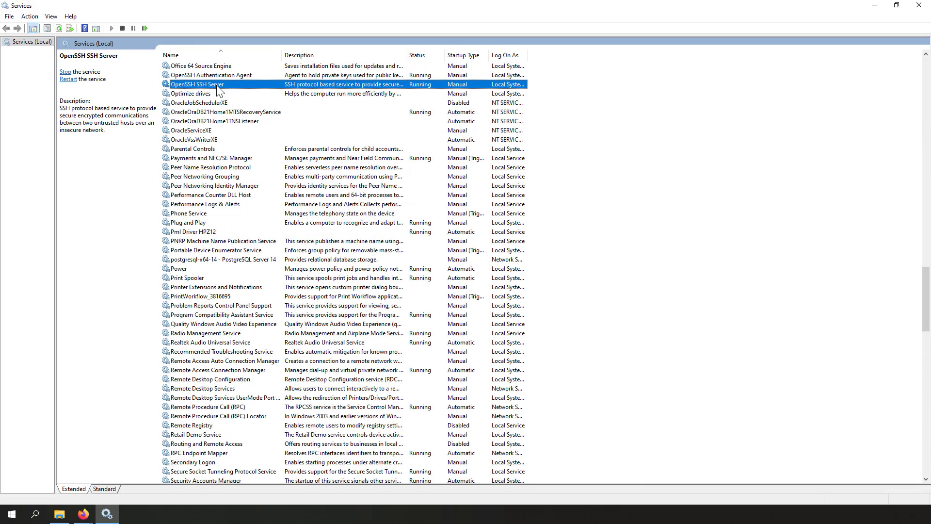
{"action": "key", "text": "Up"}
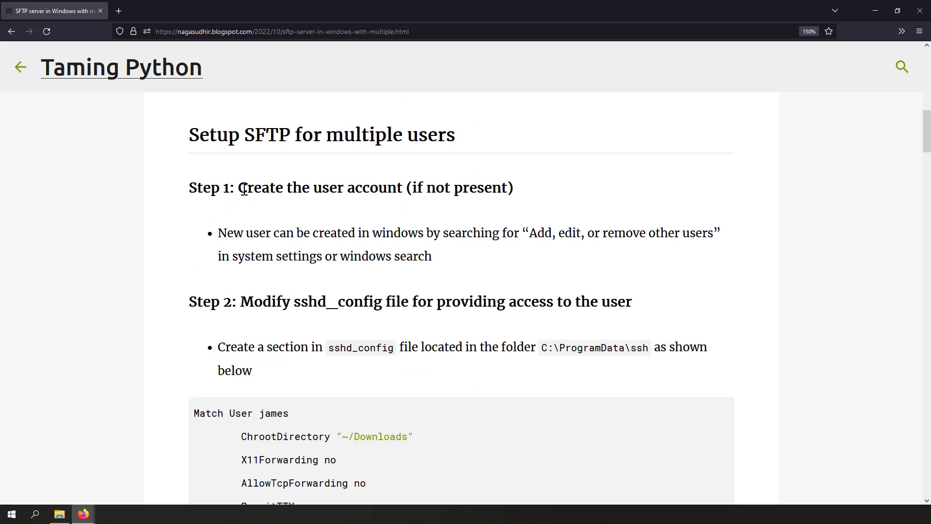
- Highlight the Step 1 create-user heading and search Windows for 'users'
{"action": "left_click_drag", "start_coordinate": [248, 188], "coordinate": [515, 189]}
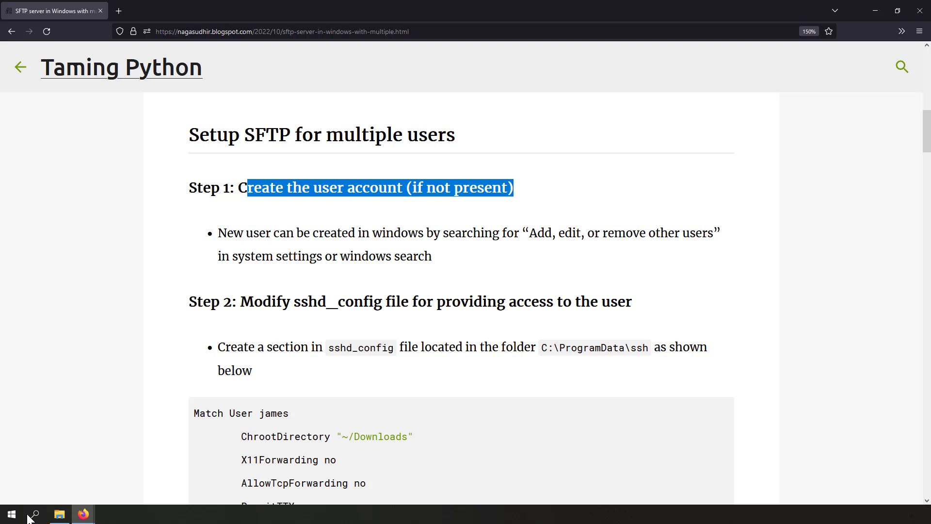
{"action": "left_click", "coordinate": [10, 513]}
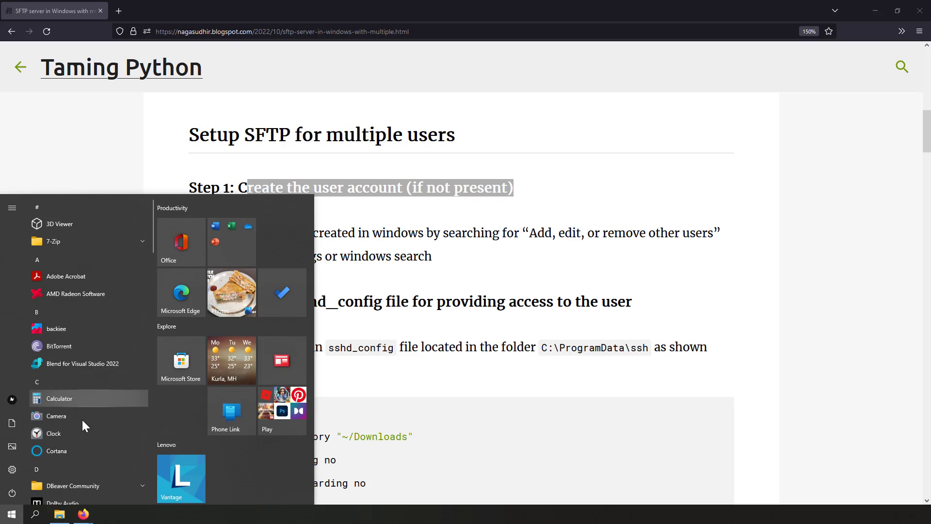
{"action": "type", "text": "users"}
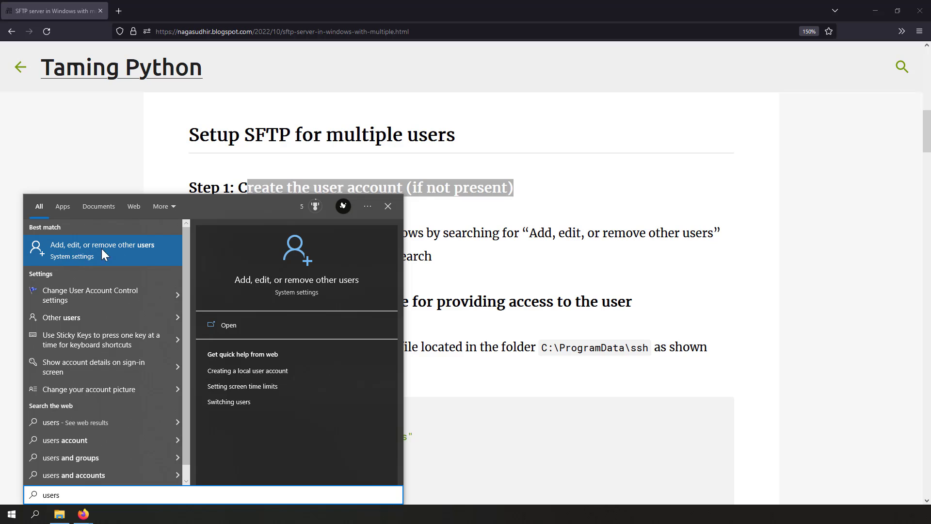
- Open Family & other users, expand the local account, and start, then cancel, adding a local user
{"action": "left_click", "coordinate": [142, 252]}
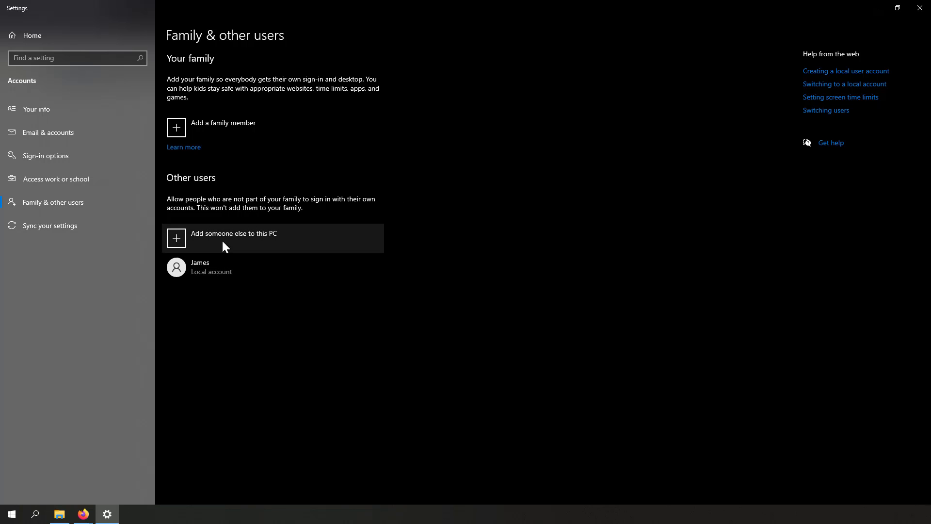
{"action": "left_click", "coordinate": [237, 270]}
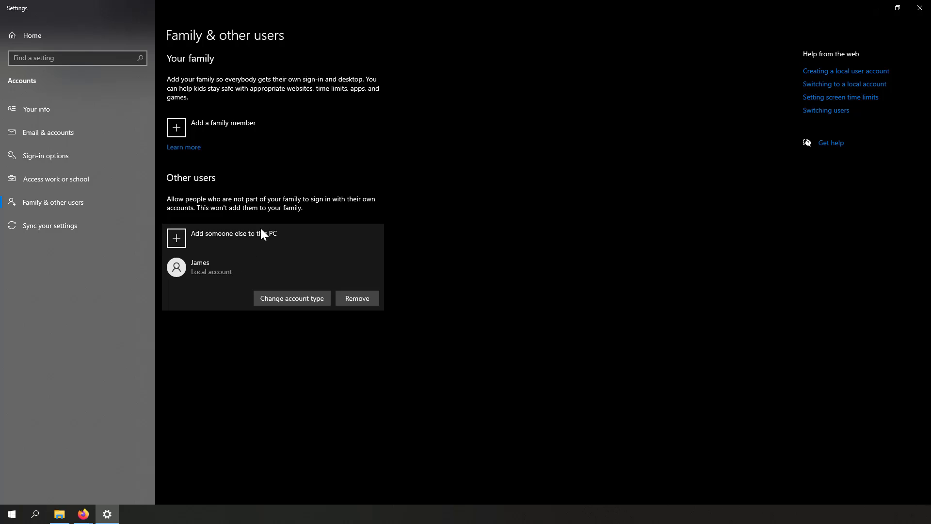
{"action": "left_click", "coordinate": [240, 236]}
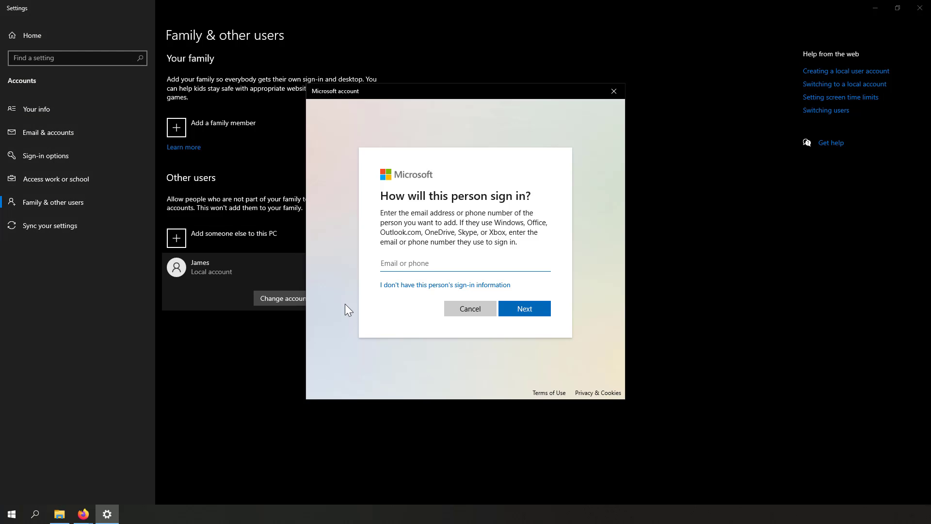
{"action": "left_click", "coordinate": [401, 286]}
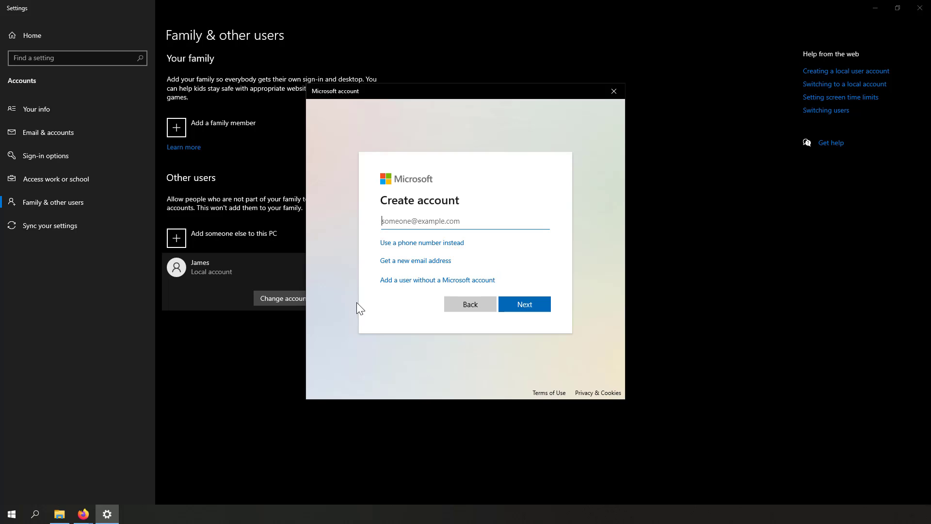
{"action": "left_click", "coordinate": [423, 281]}
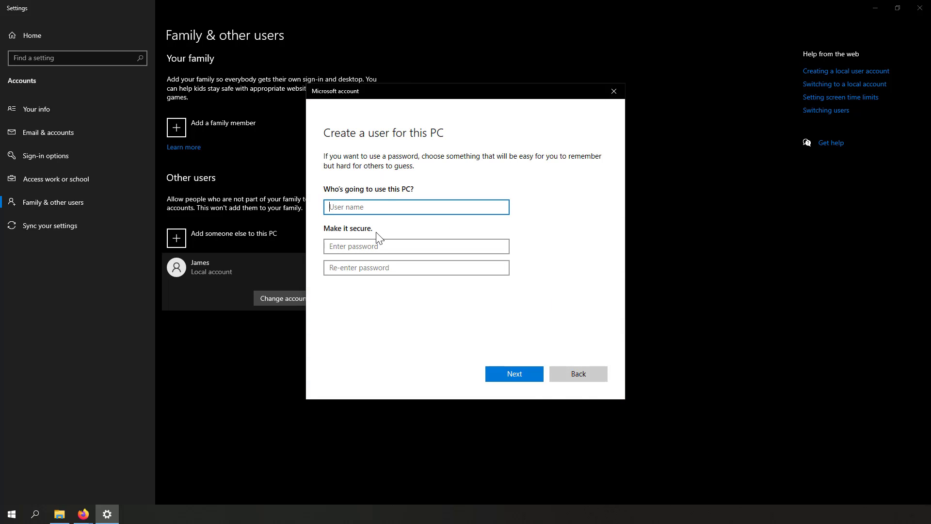
{"action": "left_click", "coordinate": [371, 248]}
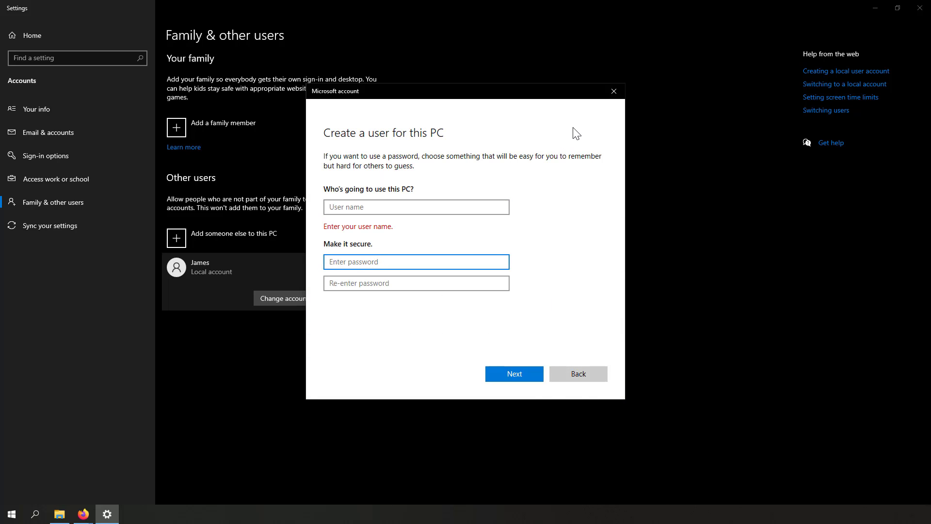
{"action": "left_click", "coordinate": [612, 96]}
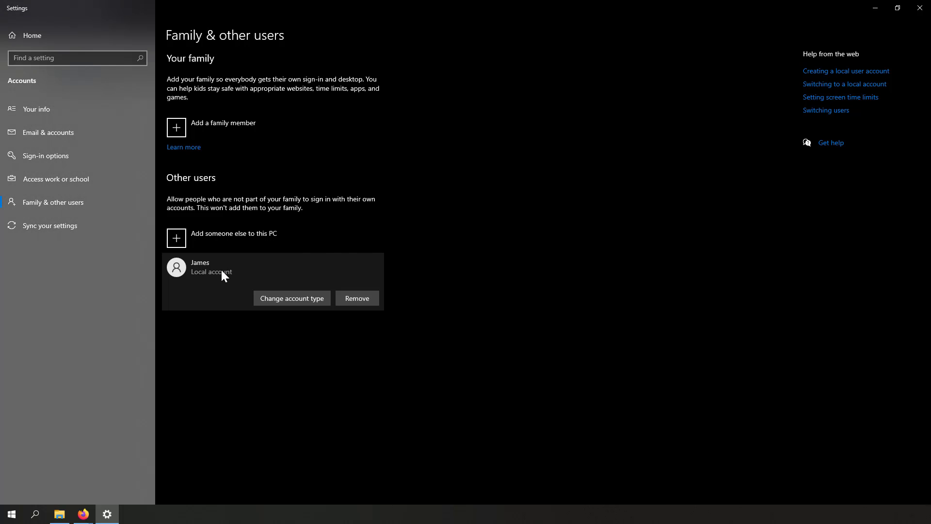
- Close Settings, select the full Step 2 Match User code block, and switch to File Explorer
{"action": "key", "text": "alt+F4"}
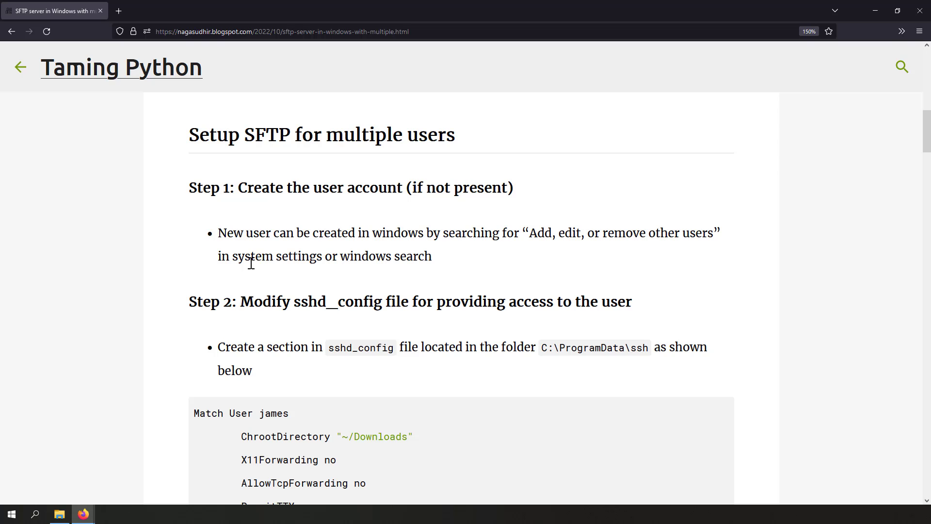
{"action": "scroll", "coordinate": [251, 262], "scroll_direction": "down", "scroll_amount": 3}
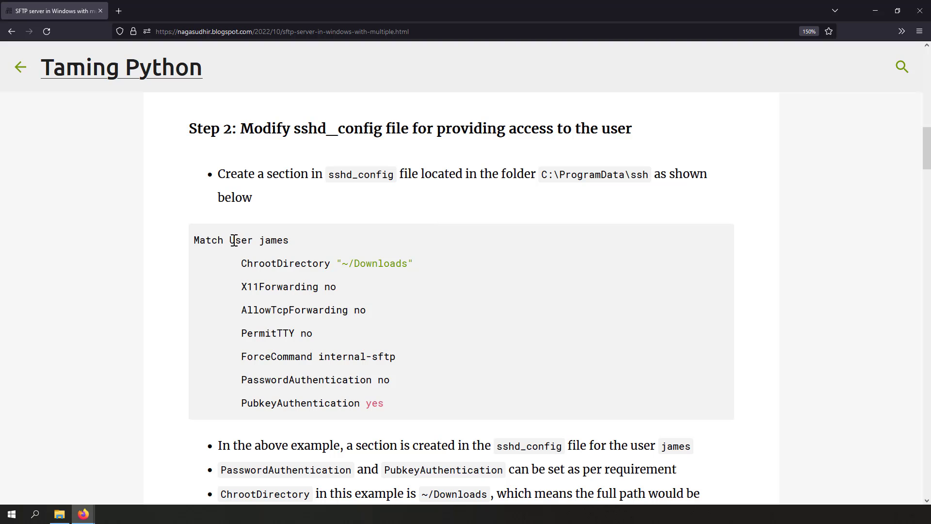
{"action": "left_click_drag", "start_coordinate": [209, 253], "coordinate": [389, 397]}
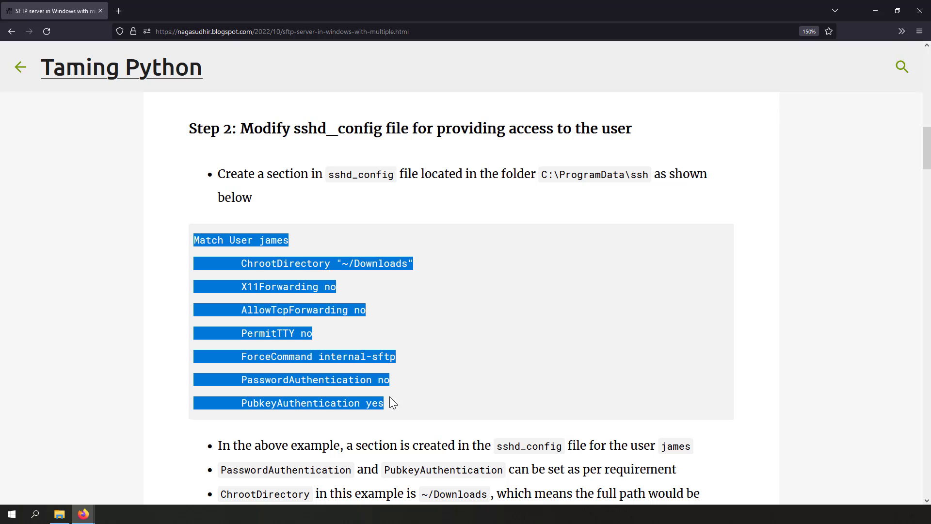
{"action": "left_click", "coordinate": [393, 350]}
{"action": "key", "text": "alt+Tab"}
- Select the C:\ProgramData\ssh path and the sshd_config file in File Explorer
{"action": "left_click", "coordinate": [231, 77]}
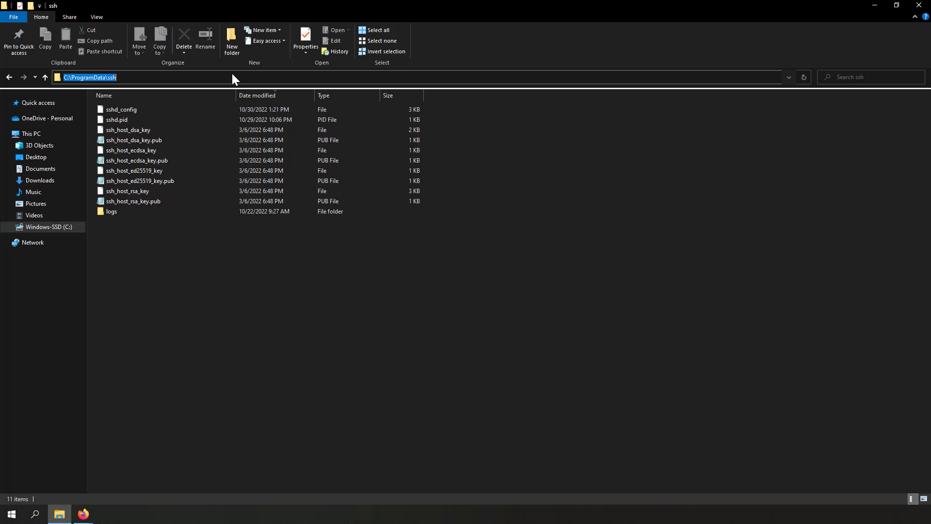
{"action": "left_click", "coordinate": [156, 112]}
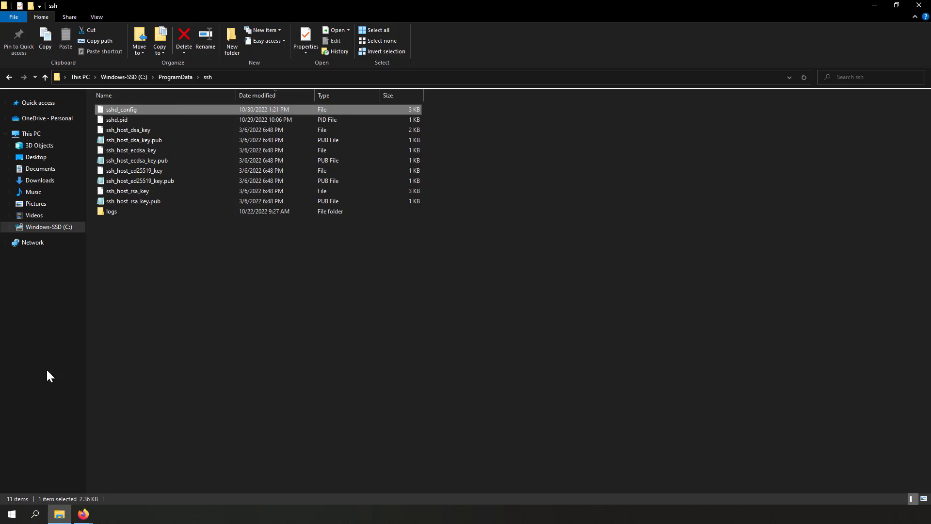
- Launch Visual Studio Code as administrator from a Start search for 'code'
{"action": "left_click", "coordinate": [13, 519]}
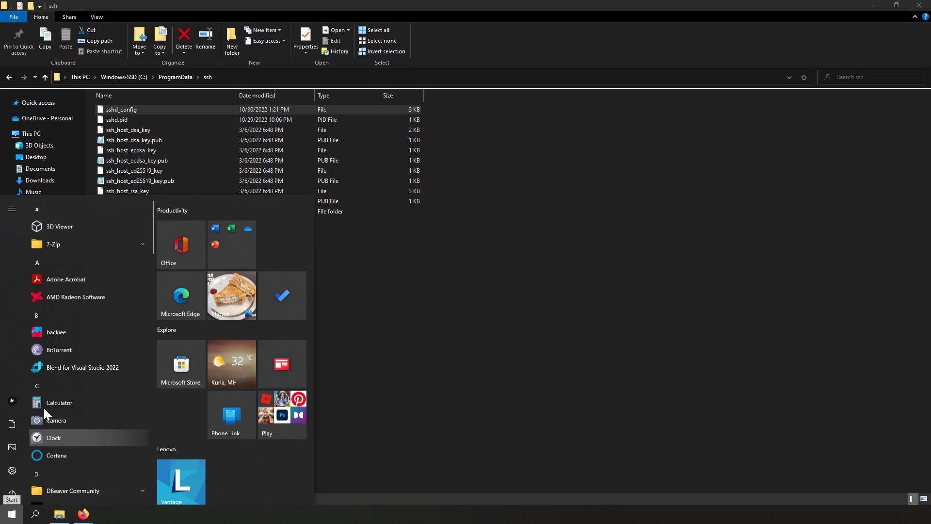
{"action": "type", "text": "code"}
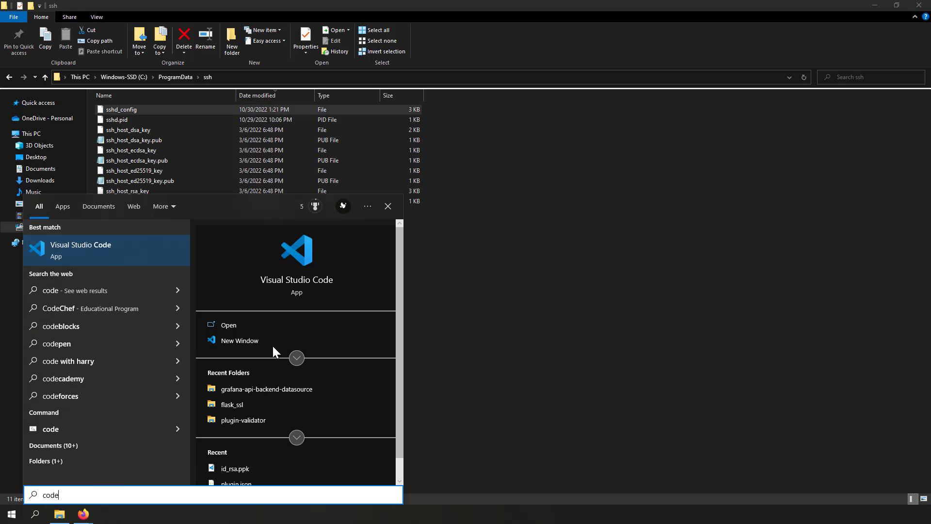
{"action": "left_click", "coordinate": [301, 354]}
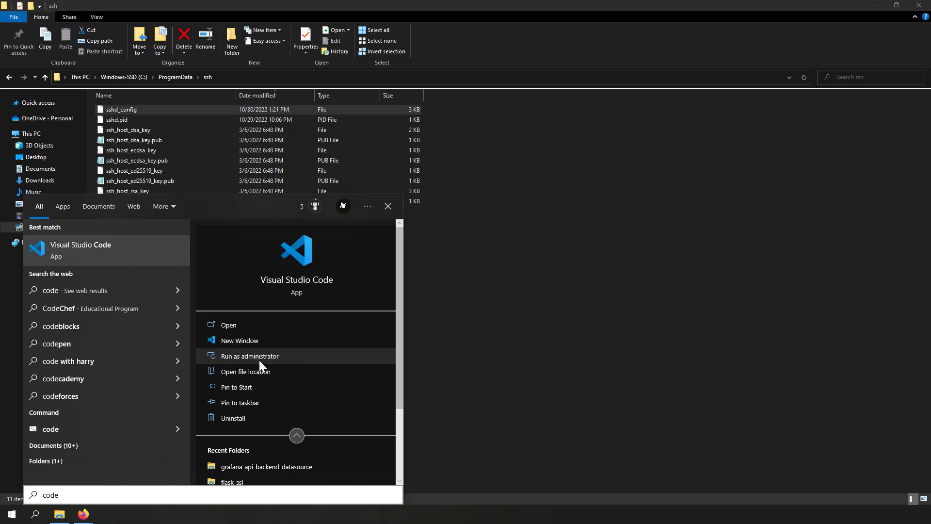
{"action": "left_click", "coordinate": [250, 356]}
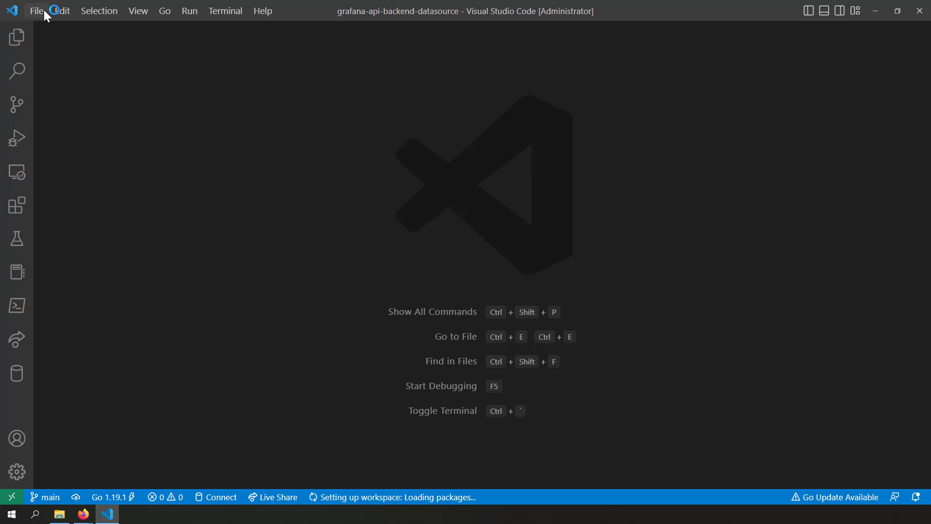
- Bring up the File > Open File dialog at C:\ProgramData\ssh
{"action": "left_click", "coordinate": [44, 10]}
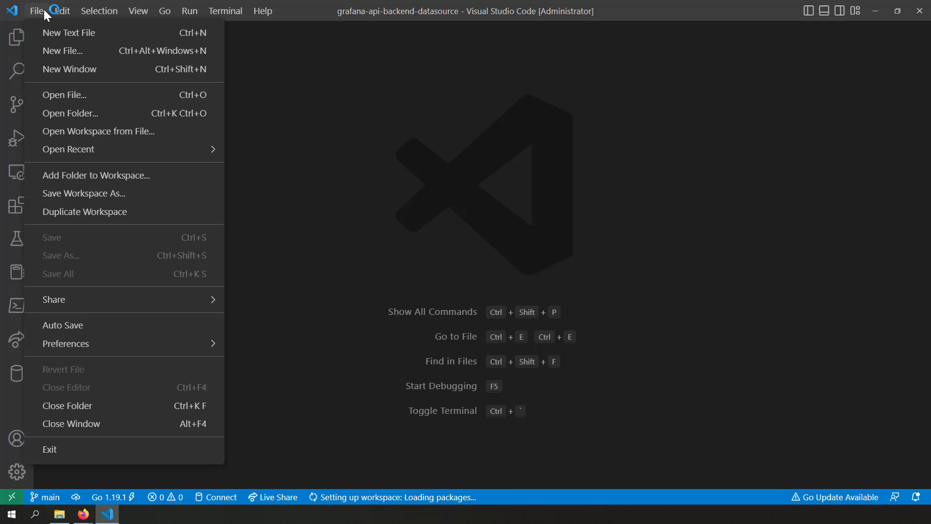
{"action": "left_click", "coordinate": [95, 93]}
{"action": "left_click", "coordinate": [114, 39]}
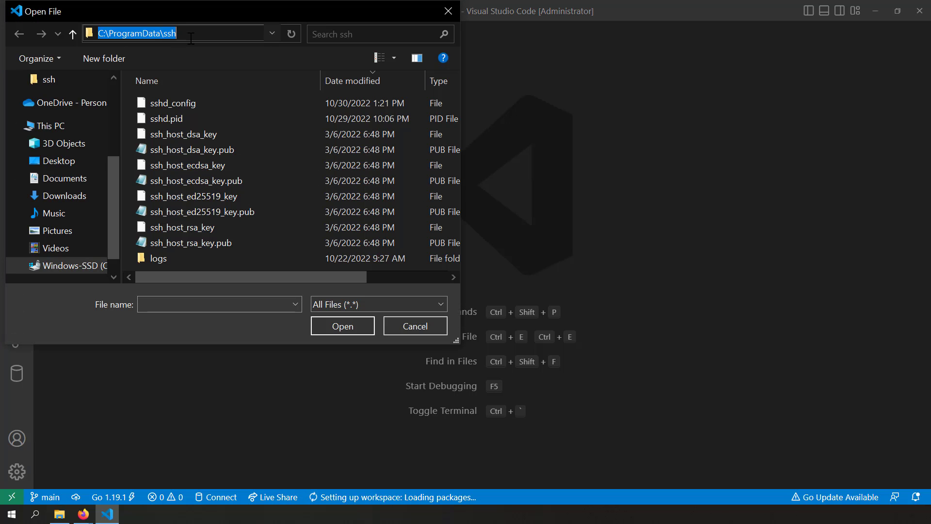
- Open sshd_config from C:\ProgramData\ssh in the editor
{"action": "left_click", "coordinate": [217, 105]}
{"action": "double_click", "coordinate": [217, 106]}
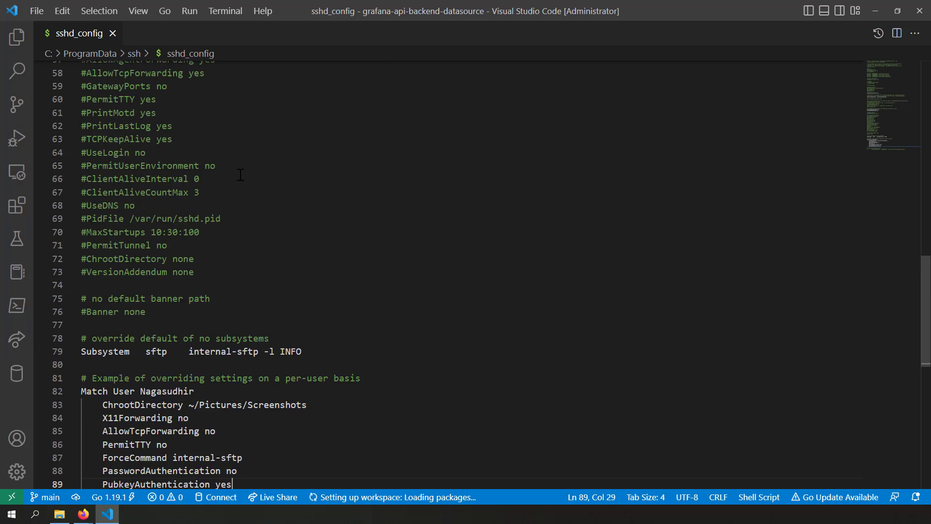
{"action": "scroll", "coordinate": [241, 175], "scroll_direction": "up", "scroll_amount": 20}
{"action": "scroll", "coordinate": [240, 175], "scroll_direction": "down", "scroll_amount": 20}
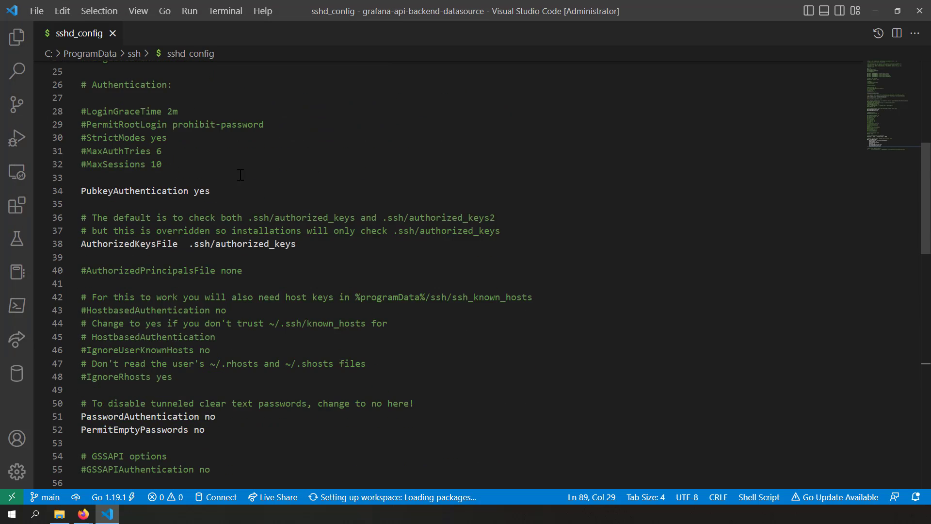
{"action": "scroll", "coordinate": [240, 174], "scroll_direction": "up", "scroll_amount": 1}
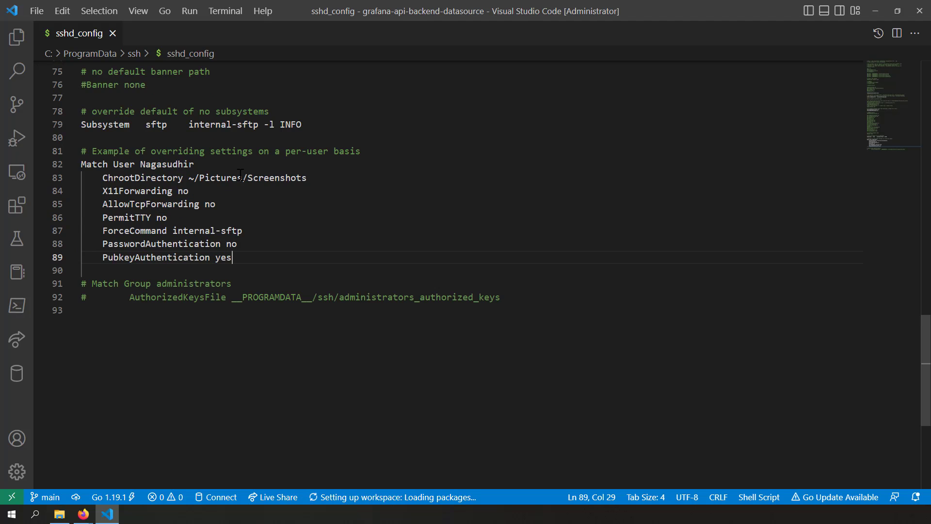
- Duplicate the Match User block (lines 82–89) directly below itself
{"action": "left_click_drag", "start_coordinate": [82, 165], "coordinate": [237, 258]}
{"action": "left_click", "coordinate": [243, 258]}
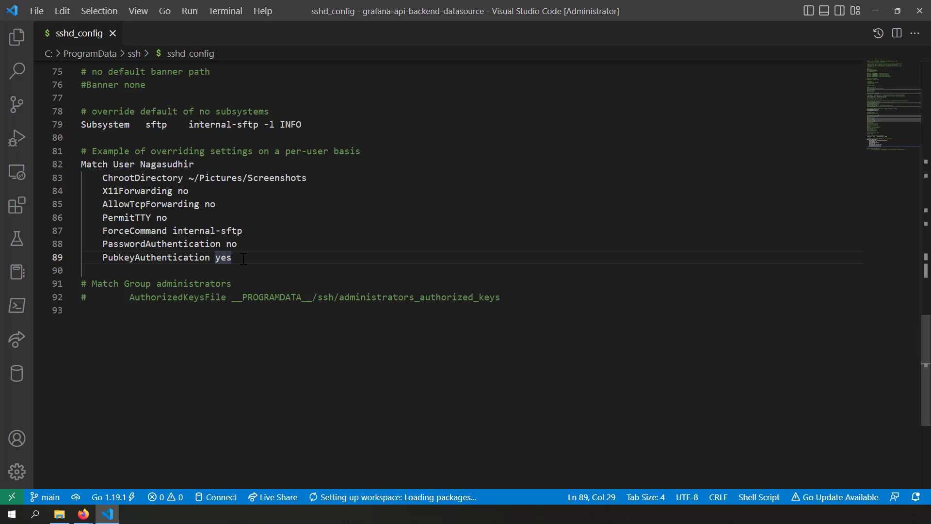
{"action": "left_click_drag", "start_coordinate": [243, 259], "coordinate": [81, 164]}
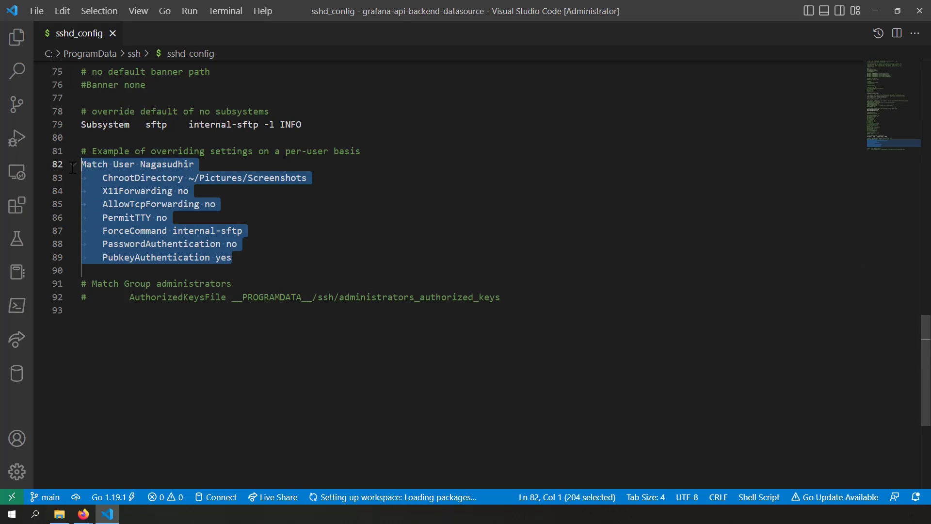
{"action": "key", "text": "ctrl+c"}
{"action": "left_click", "coordinate": [269, 259]}
{"action": "key", "text": "Return"}
{"action": "key", "text": "Return"}
{"action": "key", "text": "ctrl+v"}
- Change the copied block's Match User name to the second user's account name
{"action": "double_click", "coordinate": [170, 284]}
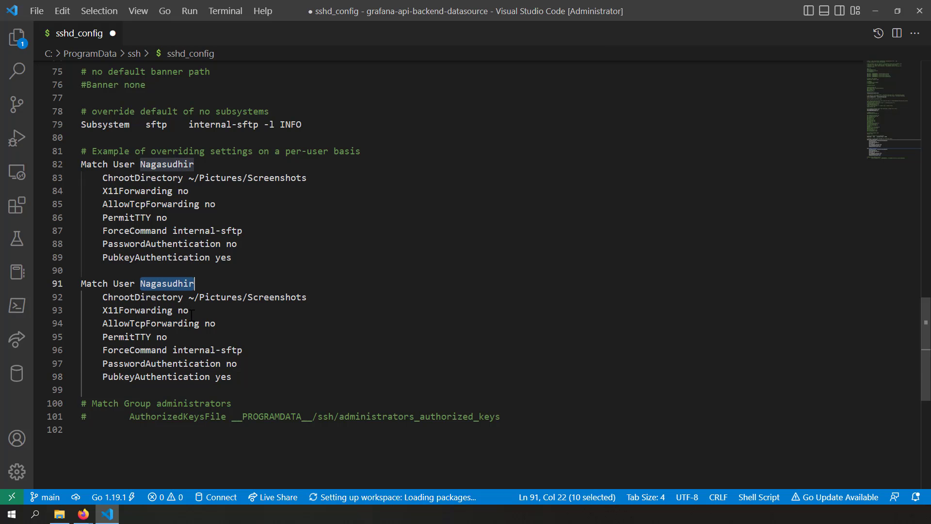
{"action": "type", "text": "James"}
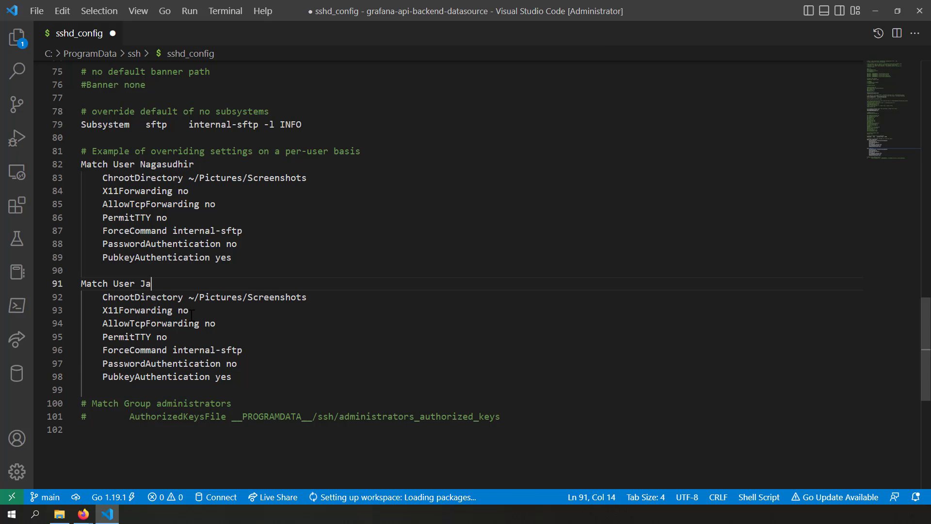
{"action": "left_click", "coordinate": [151, 322]}
{"action": "scroll", "coordinate": [160, 325], "scroll_direction": "down", "scroll_amount": 1}
{"action": "left_click_drag", "start_coordinate": [139, 331], "coordinate": [237, 331]}
{"action": "left_click_drag", "start_coordinate": [140, 341], "coordinate": [233, 342]}
{"action": "left_click", "coordinate": [234, 342]}
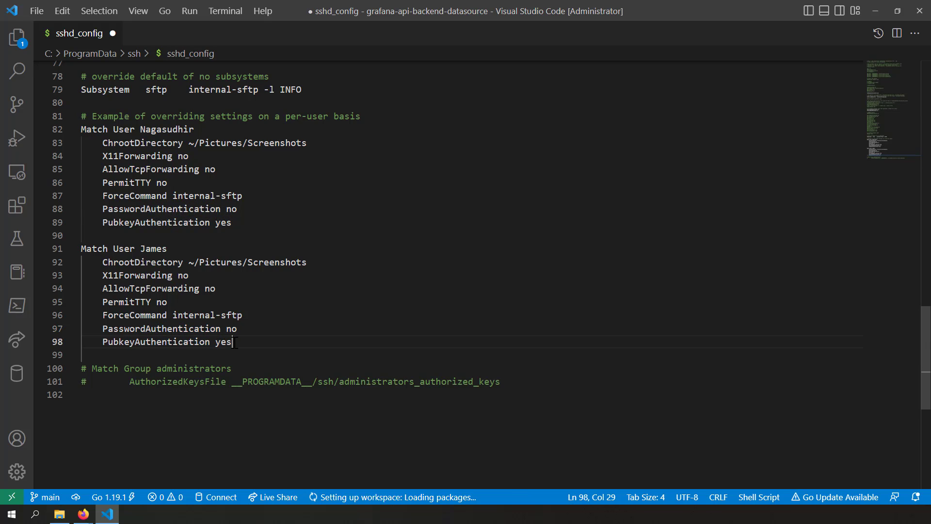
- Set the copied block's PasswordAuthentication to yes and save sshd_config
{"action": "left_click", "coordinate": [232, 329]}
{"action": "triple_click", "coordinate": [233, 328]}
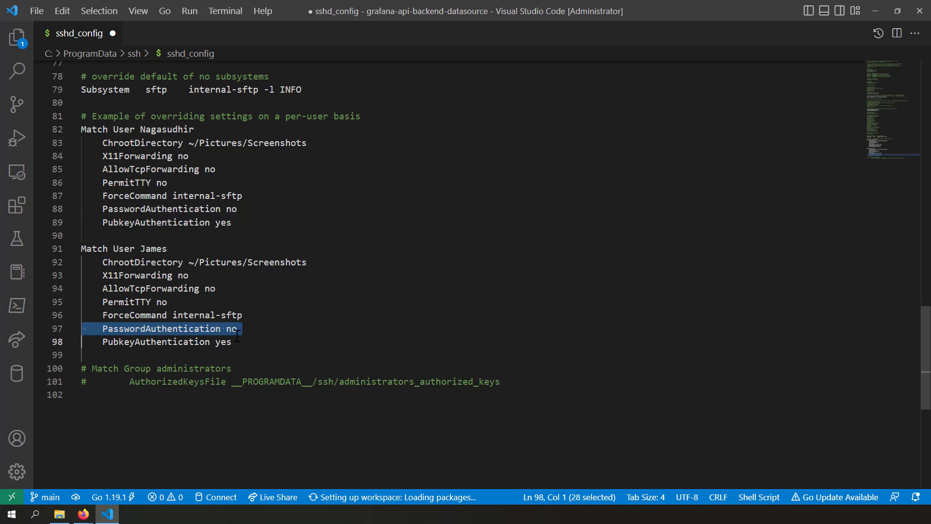
{"action": "left_click", "coordinate": [233, 328]}
{"action": "double_click", "coordinate": [232, 328]}
{"action": "type", "text": "yes"}
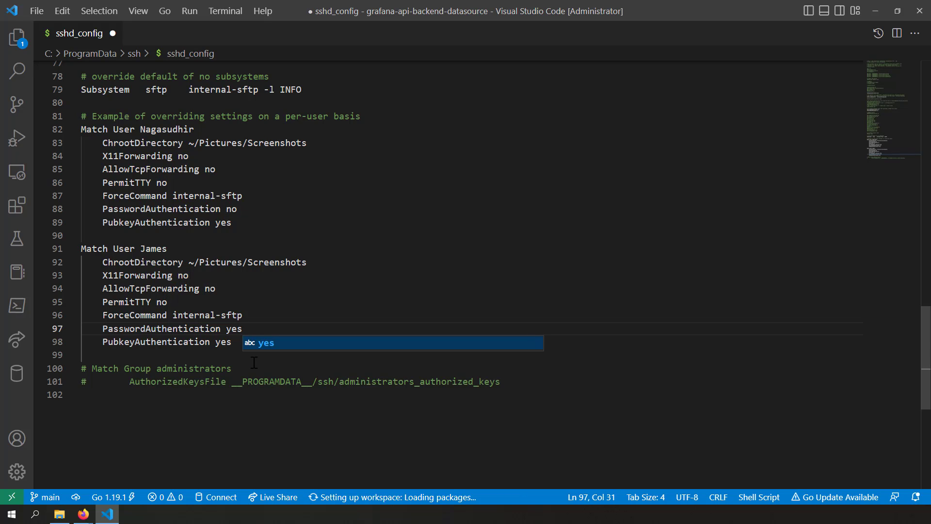
{"action": "key", "text": "ctrl+s"}
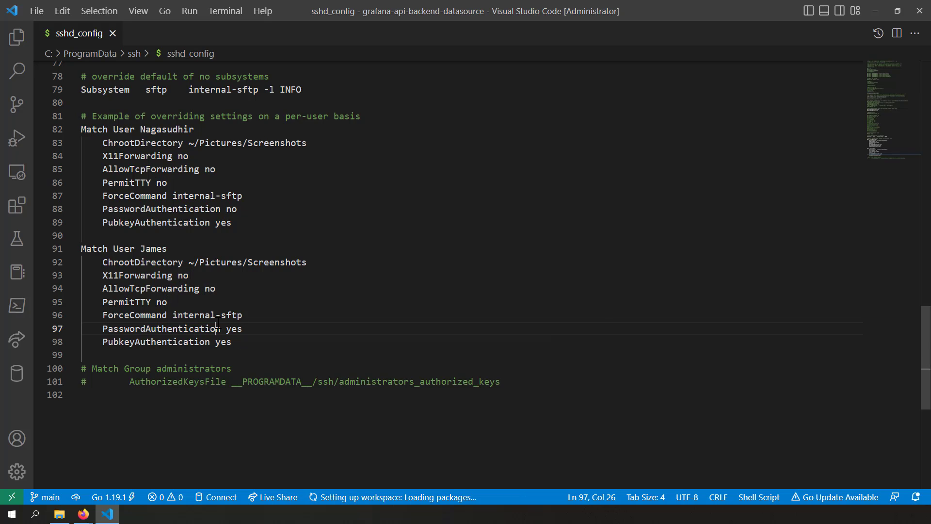
- Review the copied settings on lines 93–98 and the ChrootDirectory path after ~/
{"action": "double_click", "coordinate": [204, 329]}
{"action": "left_click_drag", "start_coordinate": [113, 275], "coordinate": [204, 341]}
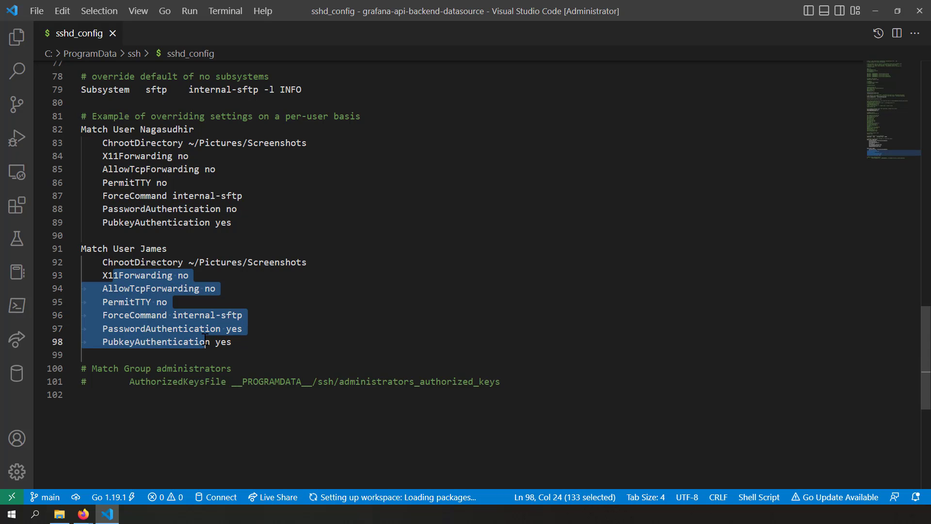
{"action": "left_click", "coordinate": [156, 263]}
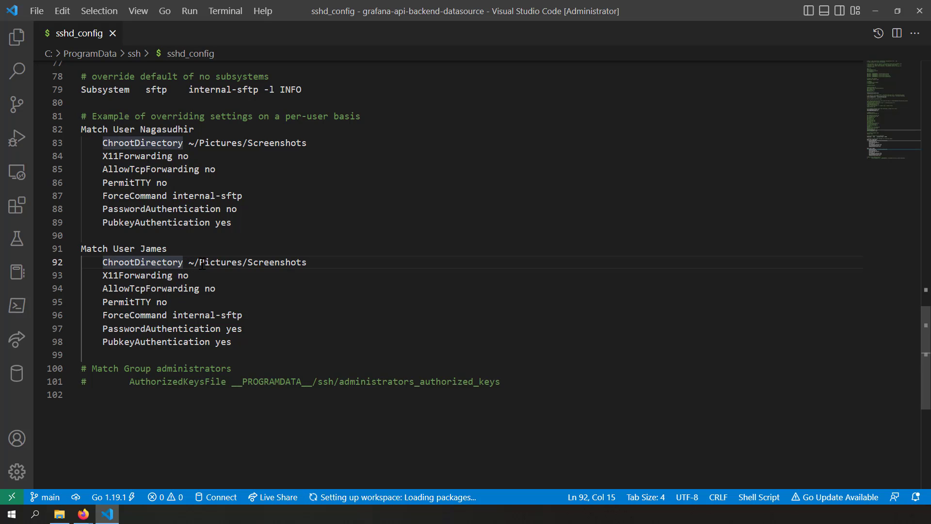
{"action": "left_click_drag", "start_coordinate": [200, 262], "coordinate": [308, 262]}
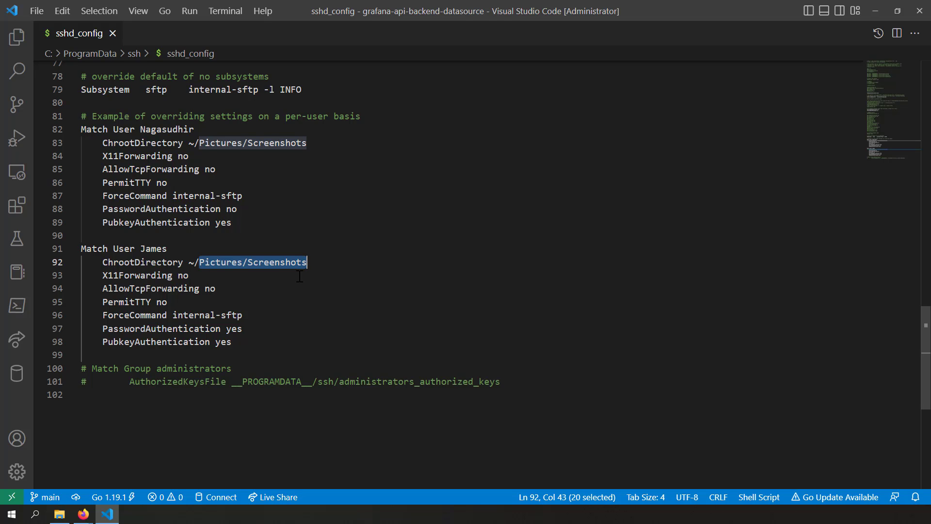
{"action": "key", "text": "alt+Tab"}
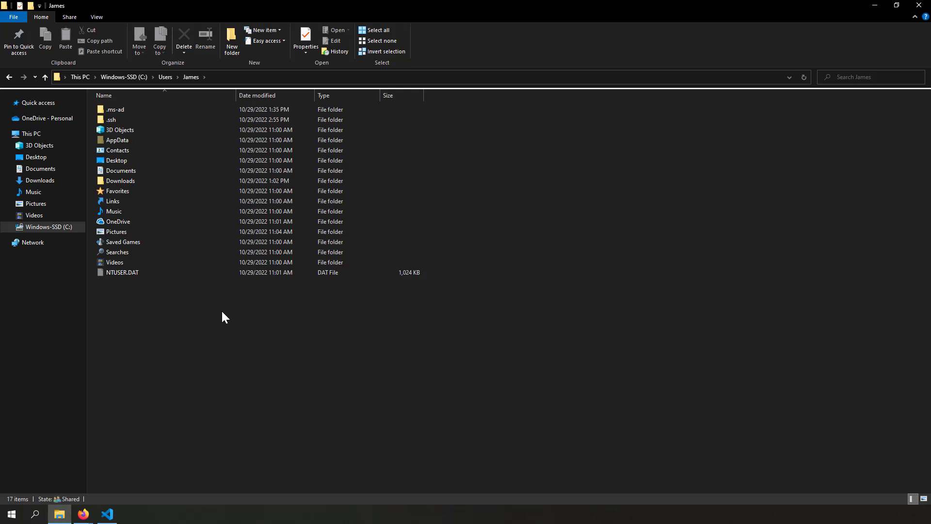
- Open the user's Pictures folder (Camera Roll, Saved Pictures), then return to sshd_config in VS Code
{"action": "left_click", "coordinate": [184, 74]}
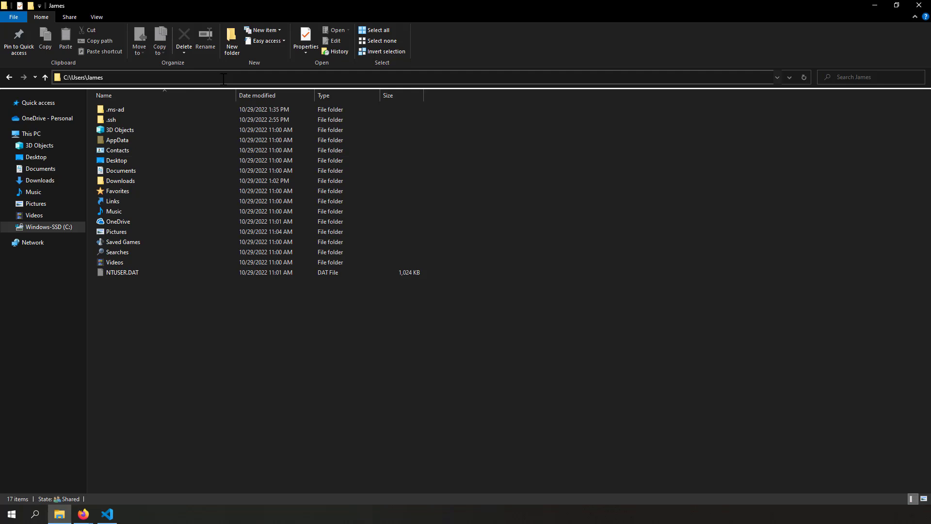
{"action": "left_click", "coordinate": [158, 305]}
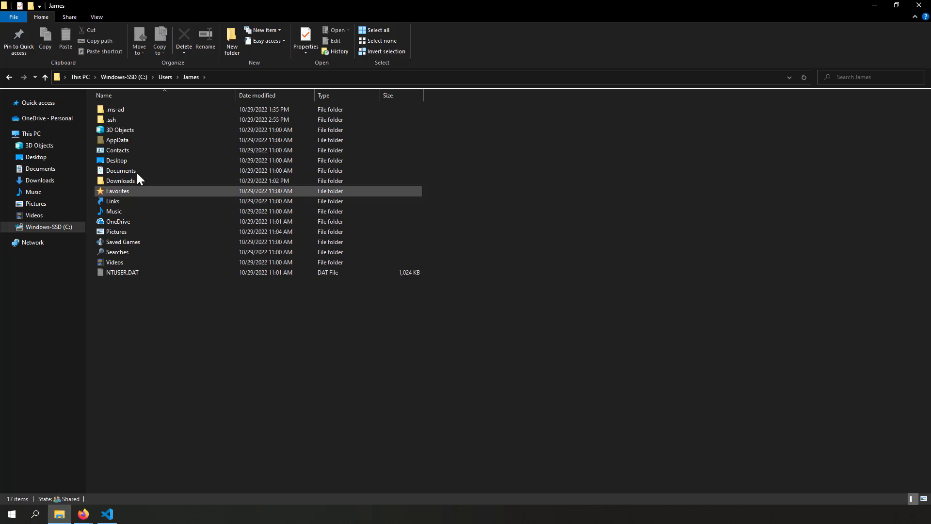
{"action": "double_click", "coordinate": [138, 232]}
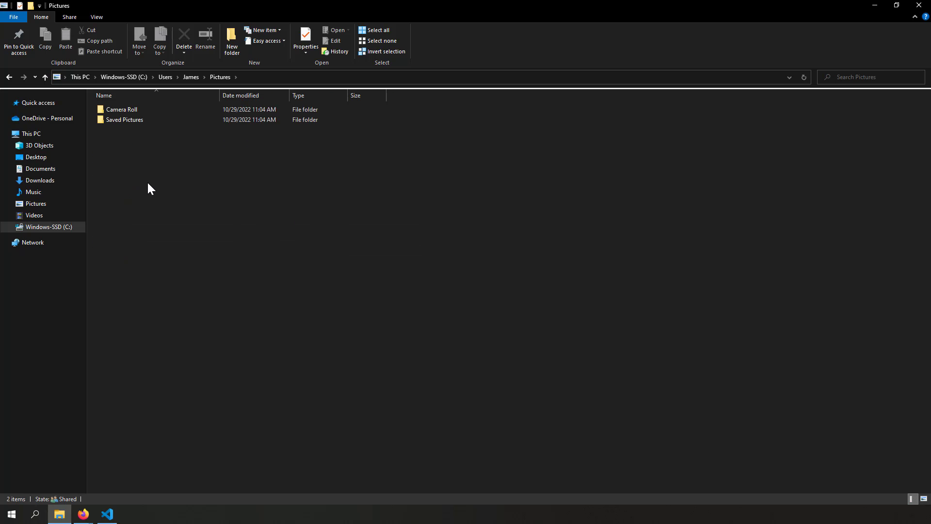
{"action": "left_click", "coordinate": [107, 514]}
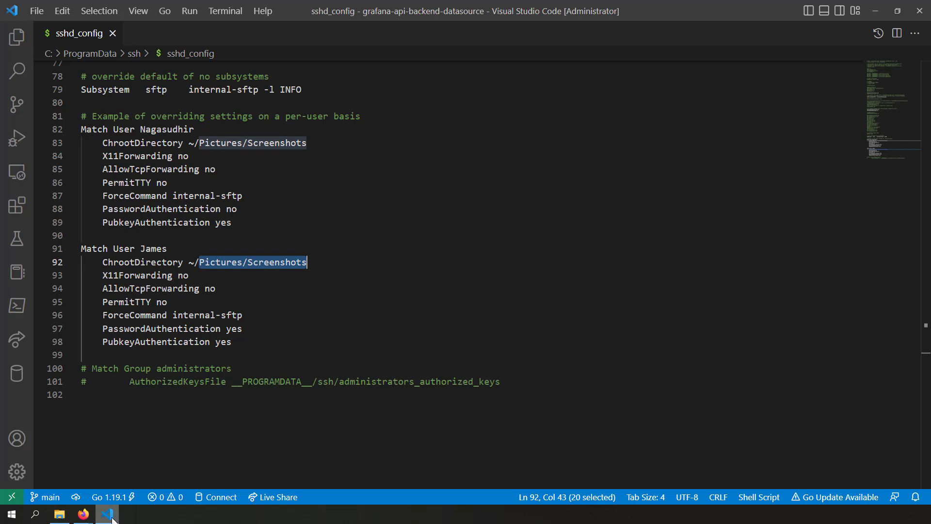
- Shorten the second block's ChrootDirectory to ~/Pictures and save sshd_config
{"action": "double_click", "coordinate": [305, 264]}
{"action": "key", "text": "BackSpace"}
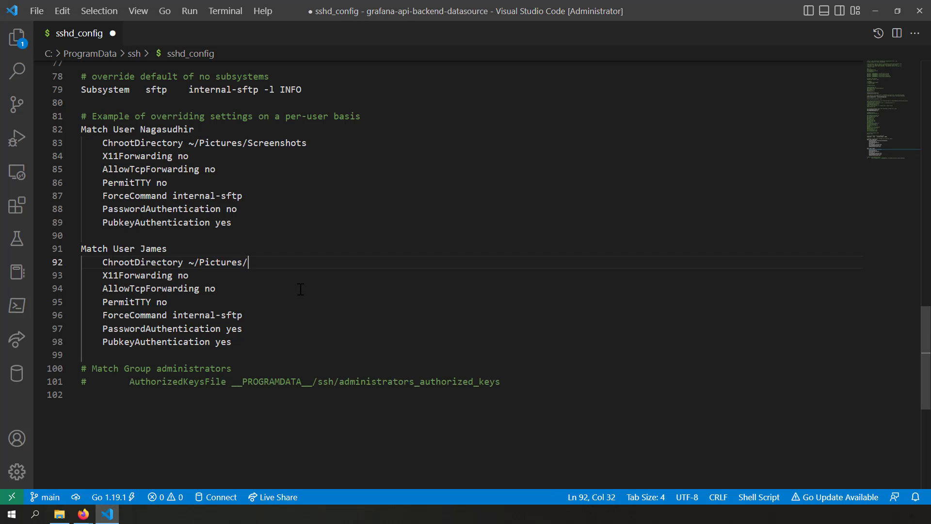
{"action": "key", "text": "BackSpace"}
{"action": "key", "text": "ctrl+s"}
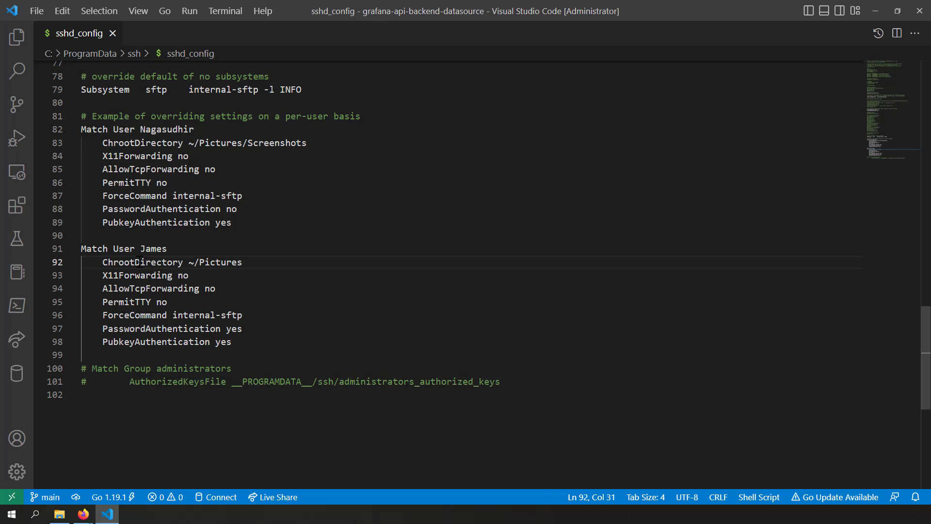
- Compare the ~/Pictures chroot path on line 92 with the Pictures folder in File Explorer
{"action": "left_click_drag", "start_coordinate": [139, 262], "coordinate": [227, 260]}
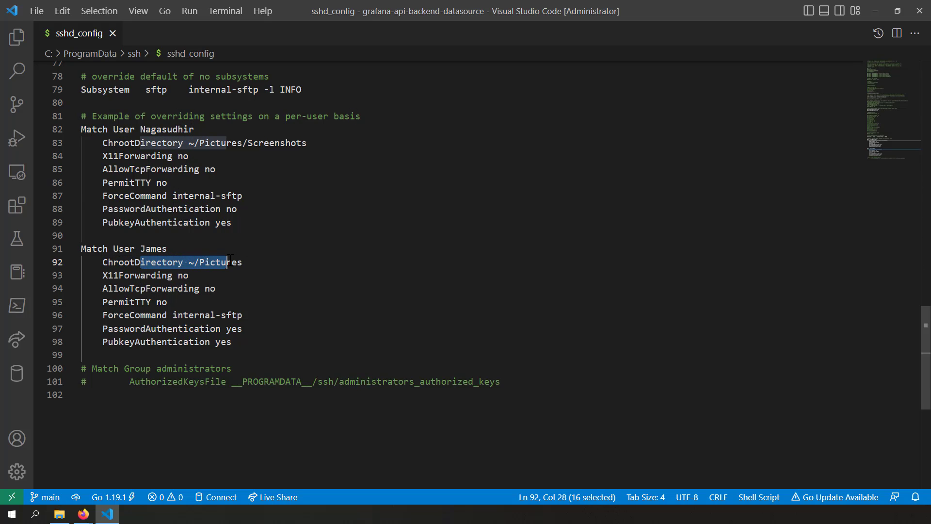
{"action": "double_click", "coordinate": [228, 262]}
{"action": "key", "text": "alt+Tab"}
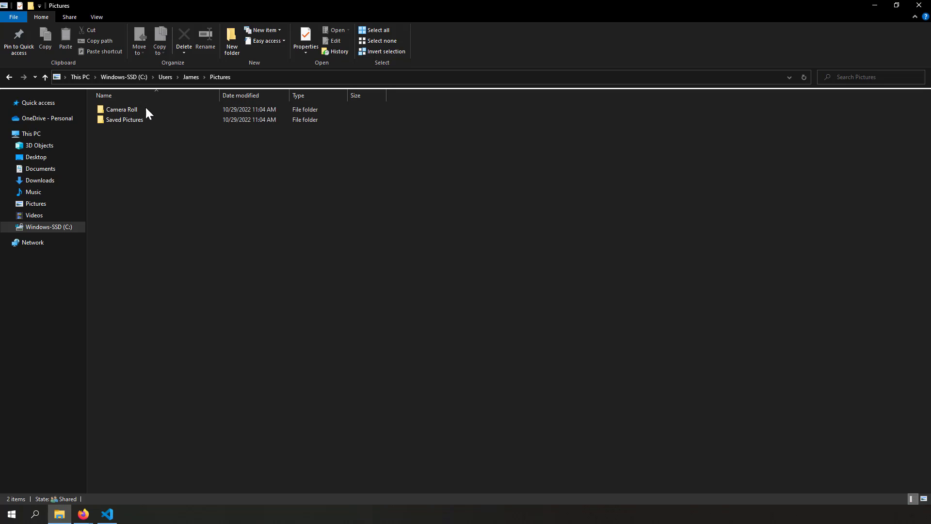
{"action": "key", "text": "alt+Tab"}
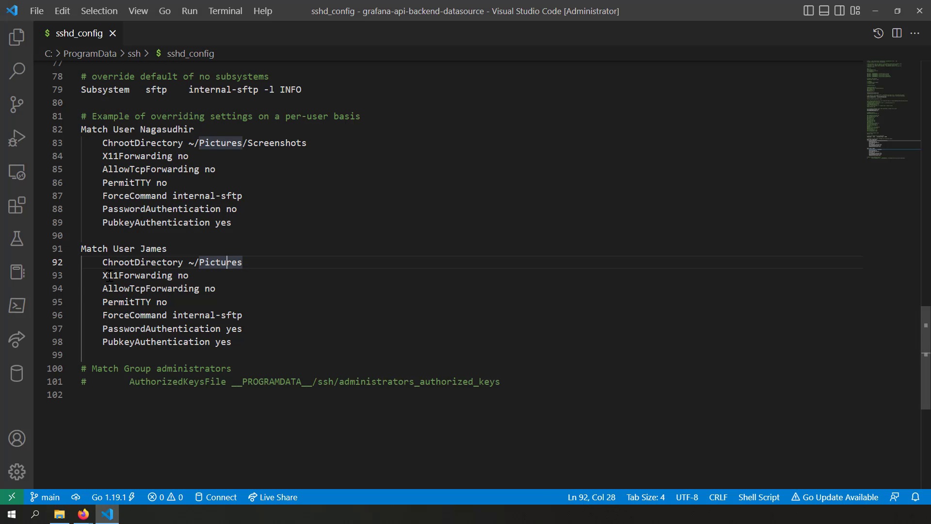
- Review the block's forwarding, ForceCommand internal-sftp and PasswordAuthentication settings on lines 93–97
{"action": "left_click_drag", "start_coordinate": [108, 275], "coordinate": [212, 297]}
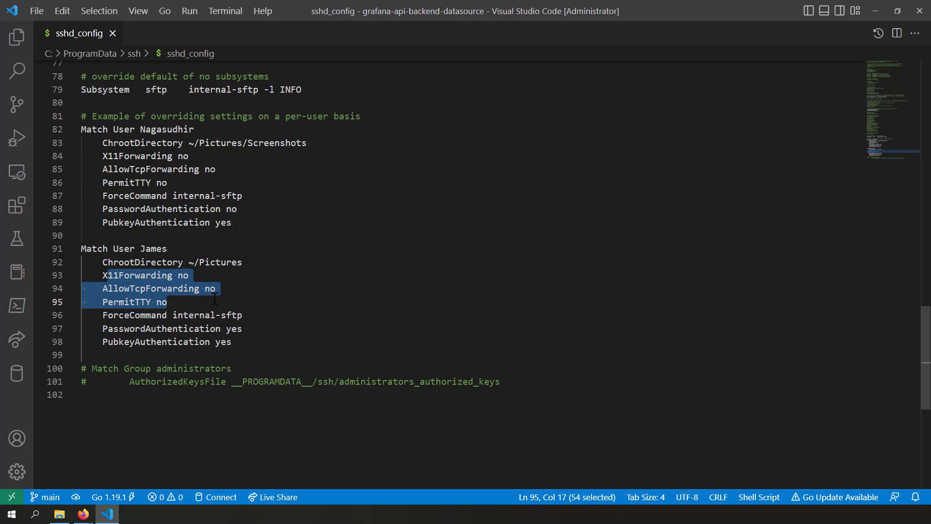
{"action": "left_click_drag", "start_coordinate": [135, 315], "coordinate": [244, 315]}
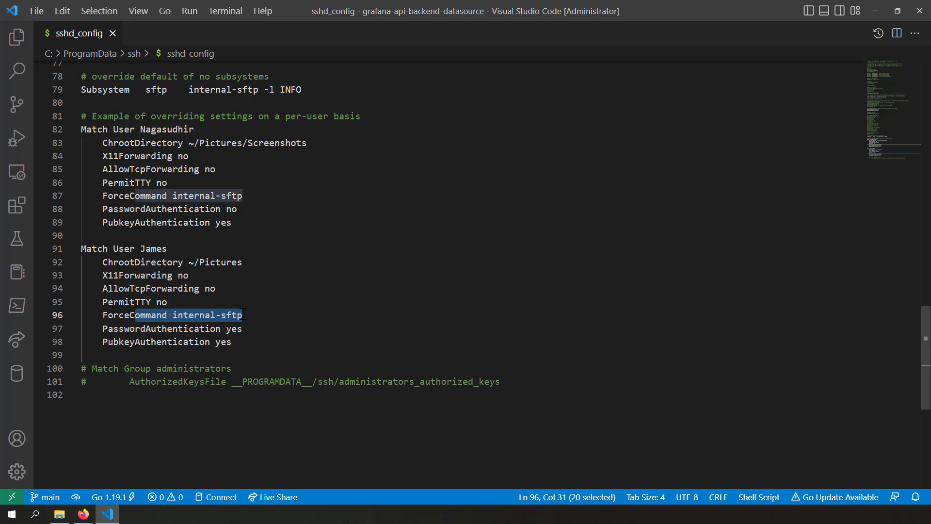
{"action": "left_click_drag", "start_coordinate": [113, 328], "coordinate": [246, 331]}
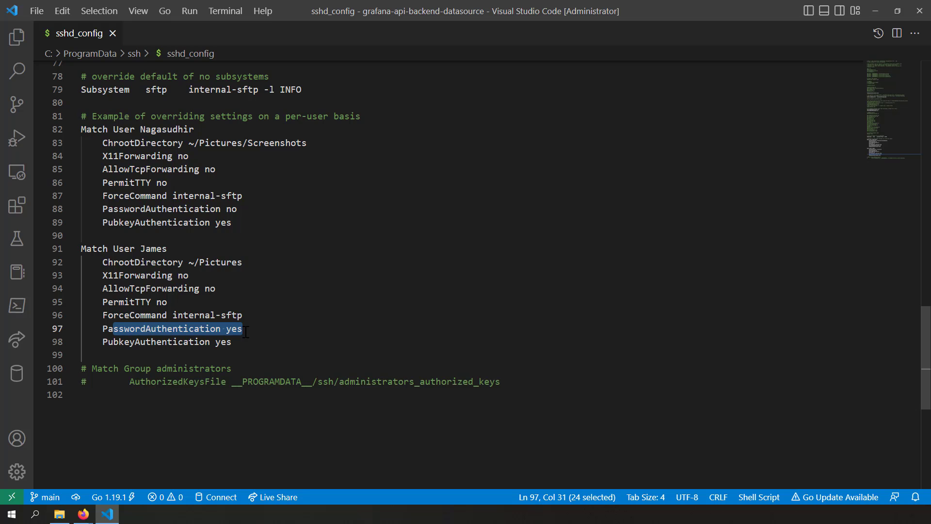
{"action": "left_click", "coordinate": [246, 332]}
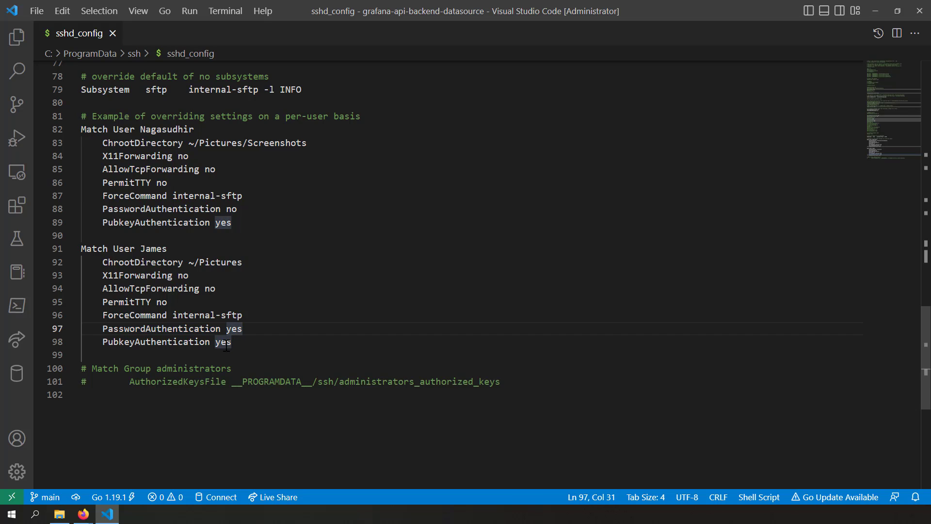
- Change PubkeyAuthentication on line 98 to no, then restore it to yes
{"action": "double_click", "coordinate": [224, 342]}
{"action": "type", "text": "no"}
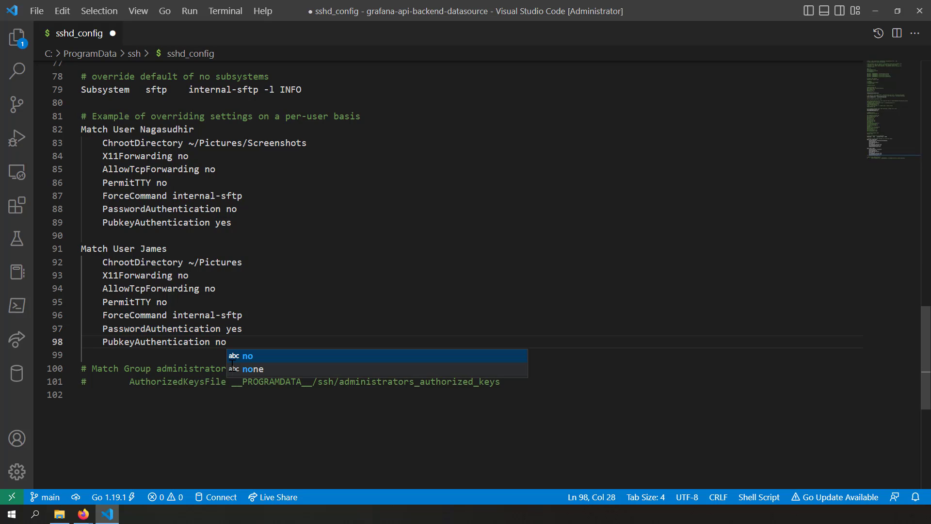
{"action": "left_click", "coordinate": [249, 329]}
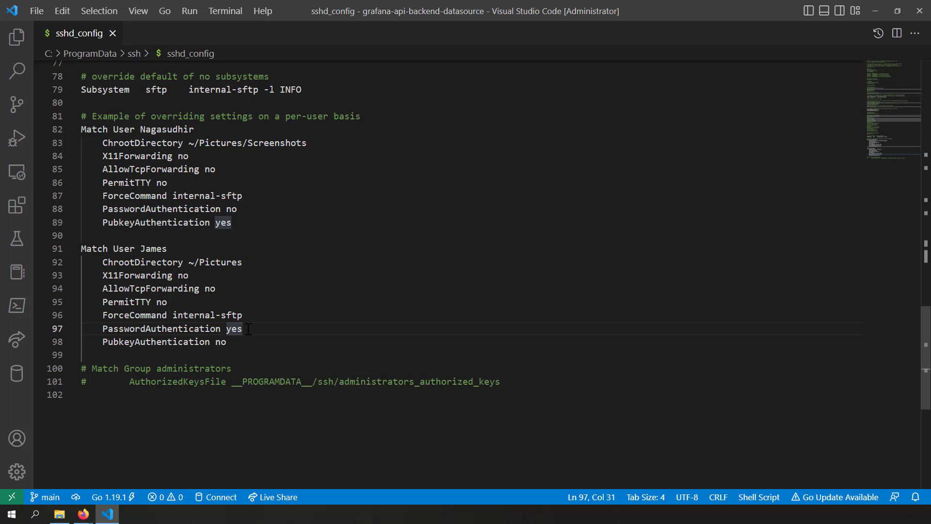
{"action": "double_click", "coordinate": [221, 342]}
{"action": "type", "text": "yes"}
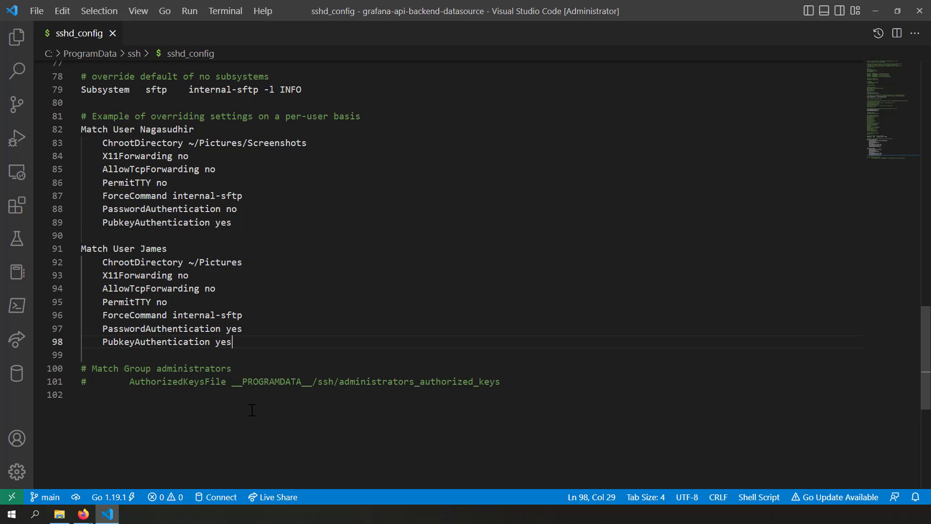
- Select the second Match User block, lines 91–98, and return to the SFTP blog post
{"action": "left_click", "coordinate": [129, 248]}
{"action": "left_click_drag", "start_coordinate": [129, 248], "coordinate": [232, 341]}
{"action": "key", "text": "alt+Tab"}
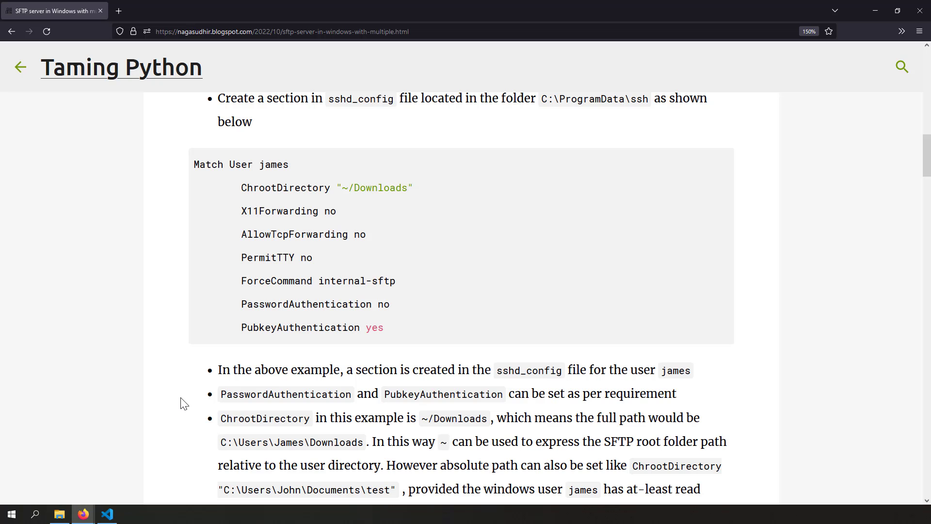
- Open Services via a 'serv' search and restart the OpenSSH SSH Server service
{"action": "left_click", "coordinate": [11, 513]}
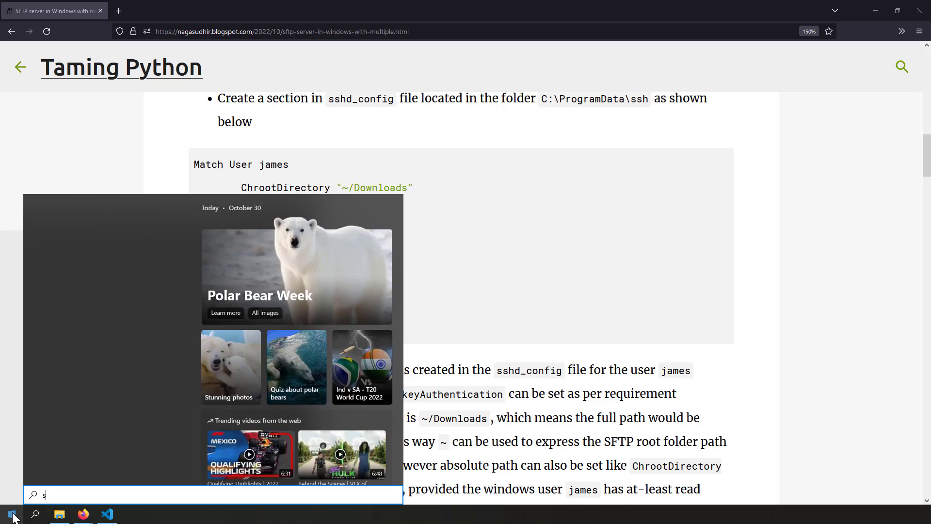
{"action": "type", "text": "serv"}
{"action": "left_click", "coordinate": [115, 257]}
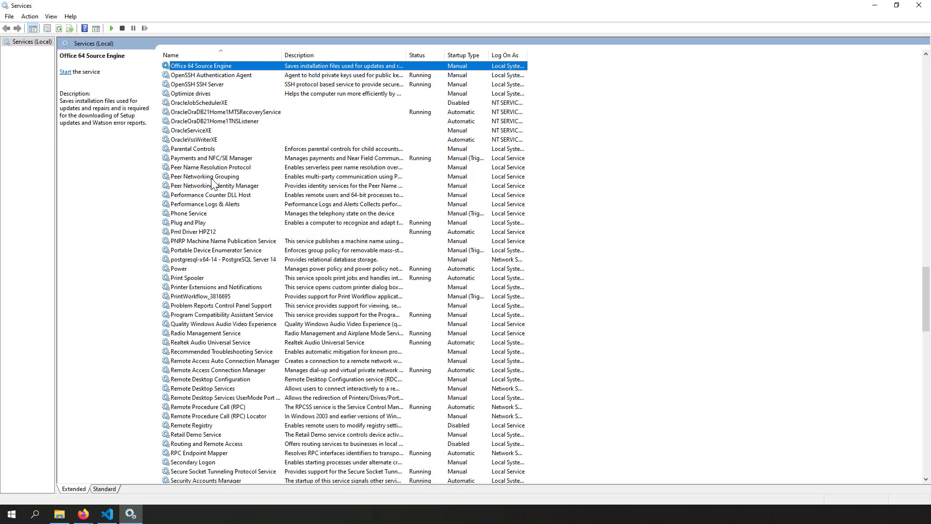
{"action": "left_click", "coordinate": [255, 85]}
{"action": "right_click", "coordinate": [254, 84]}
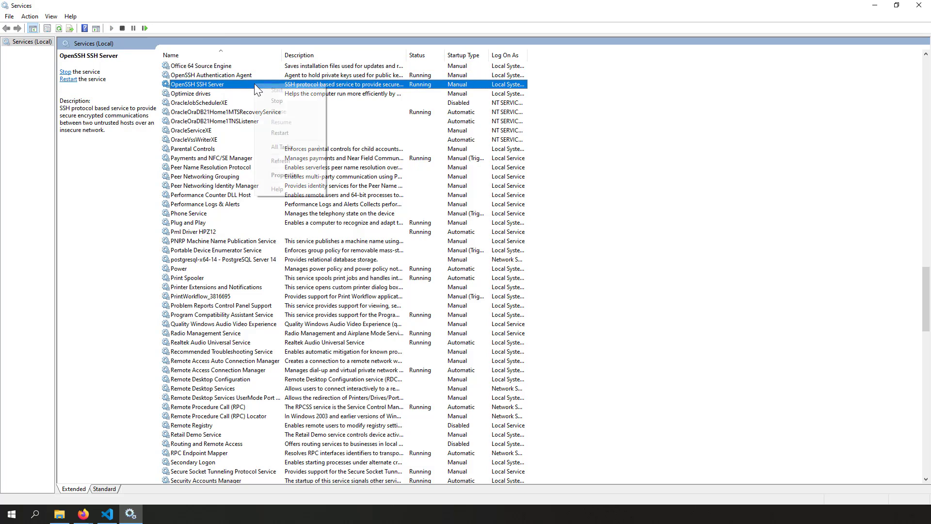
{"action": "left_click", "coordinate": [286, 129]}
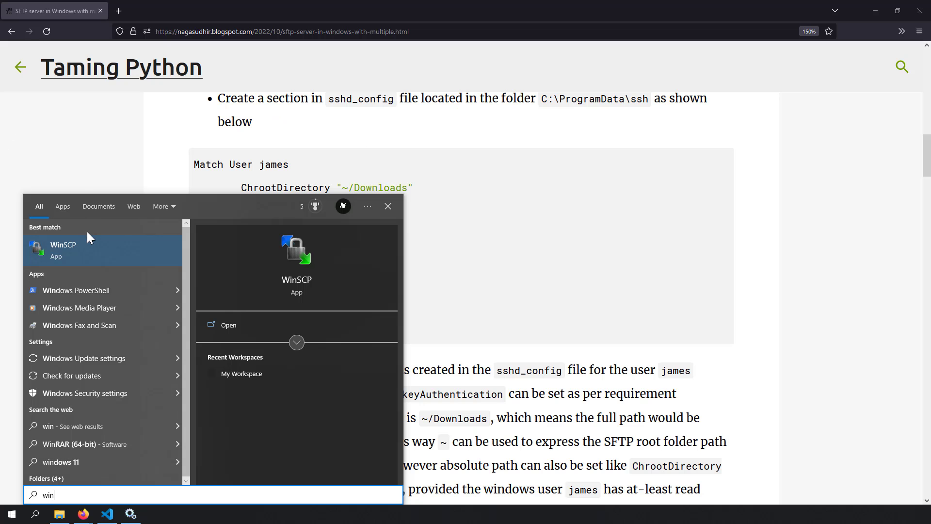
- Launch WinSCP and log in to localhost on port 22 with the restricted user's name and password
{"action": "left_click", "coordinate": [96, 248]}
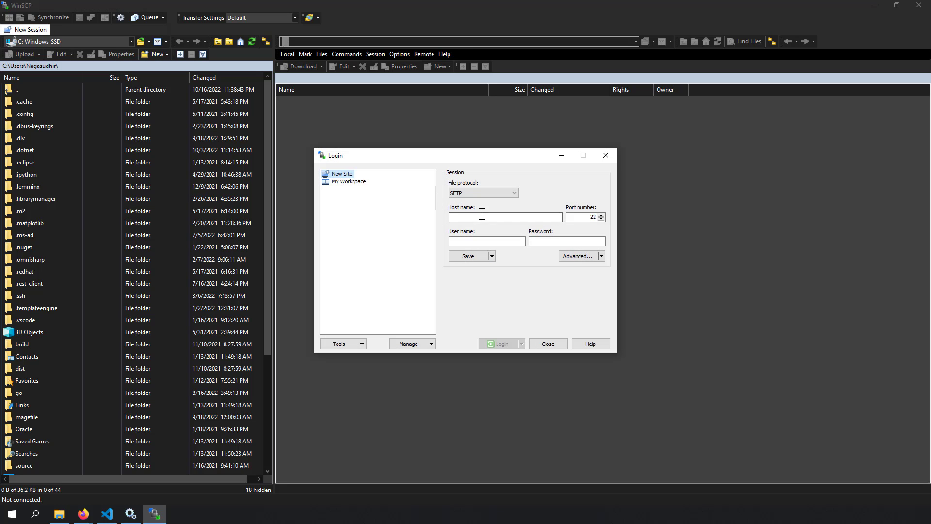
{"action": "type", "text": "localho"}
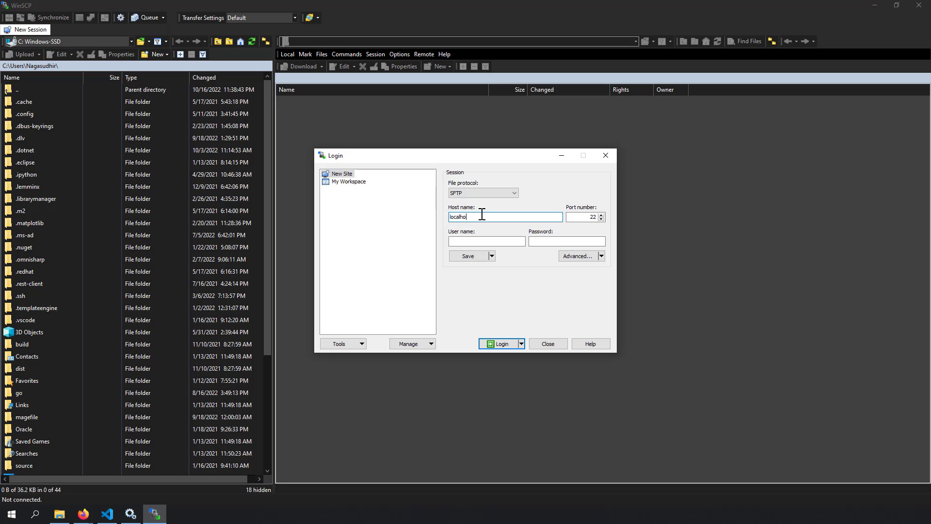
{"action": "type", "text": "st"}
{"action": "key", "text": "Tab"}
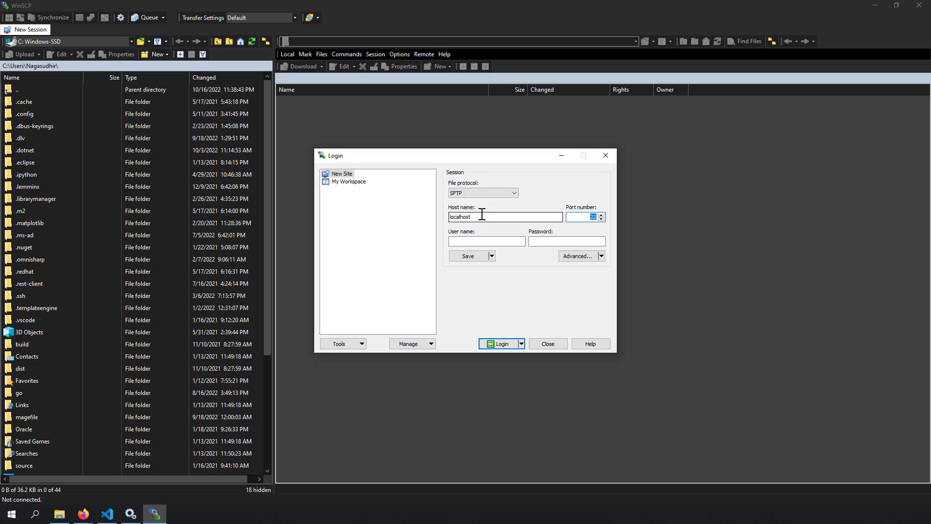
{"action": "key", "text": "Tab"}
{"action": "type", "text": "james"}
{"action": "left_click", "coordinate": [541, 240]}
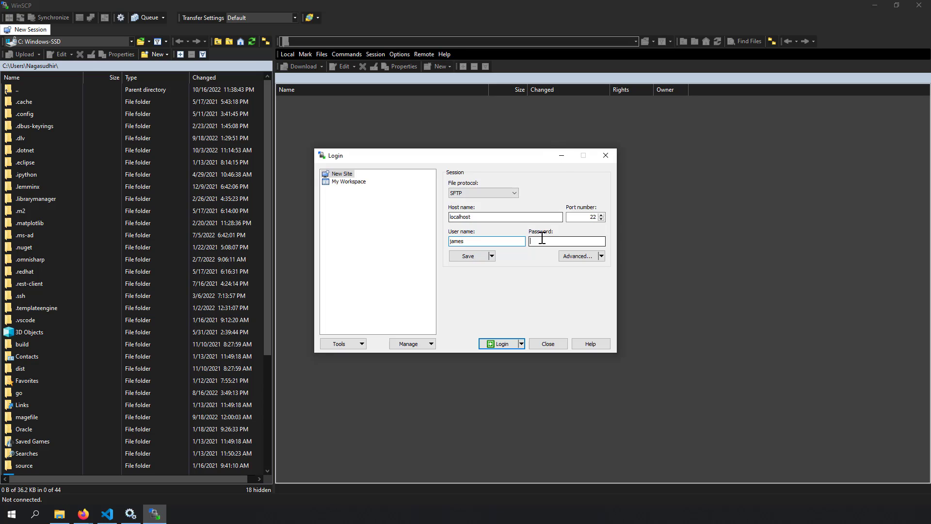
{"action": "type", "text": "j"}
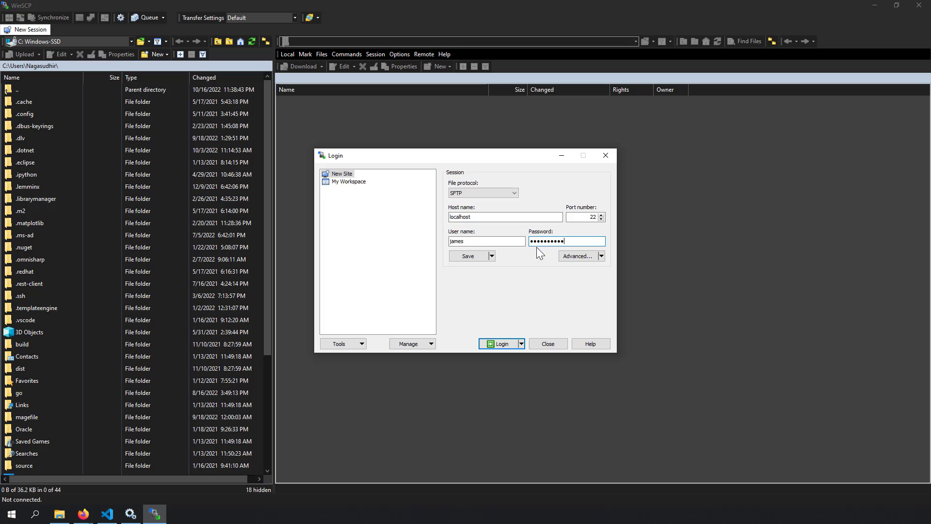
{"action": "left_click", "coordinate": [503, 344]}
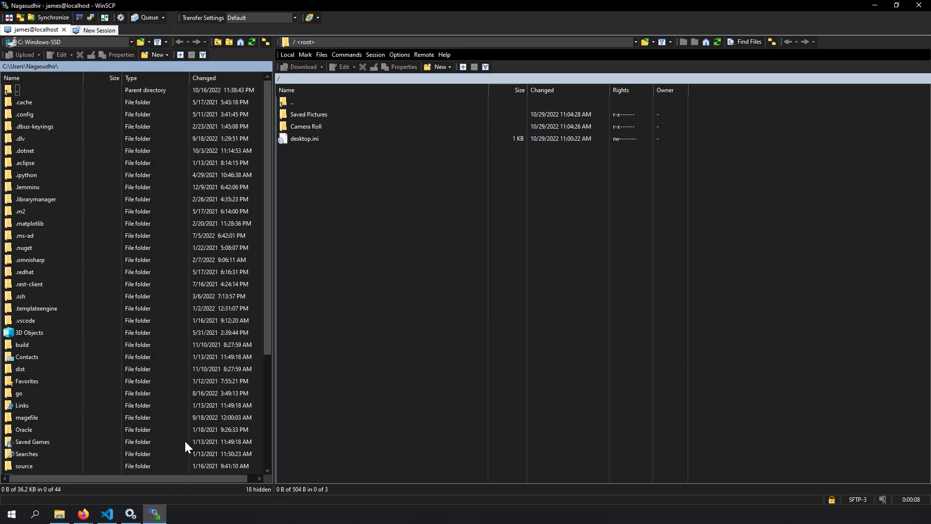
- Compare the ~/Pictures chroot path with the Pictures folder and WinSCP listing, then return to sshd_config
{"action": "left_click", "coordinate": [107, 514]}
{"action": "left_click", "coordinate": [190, 275]}
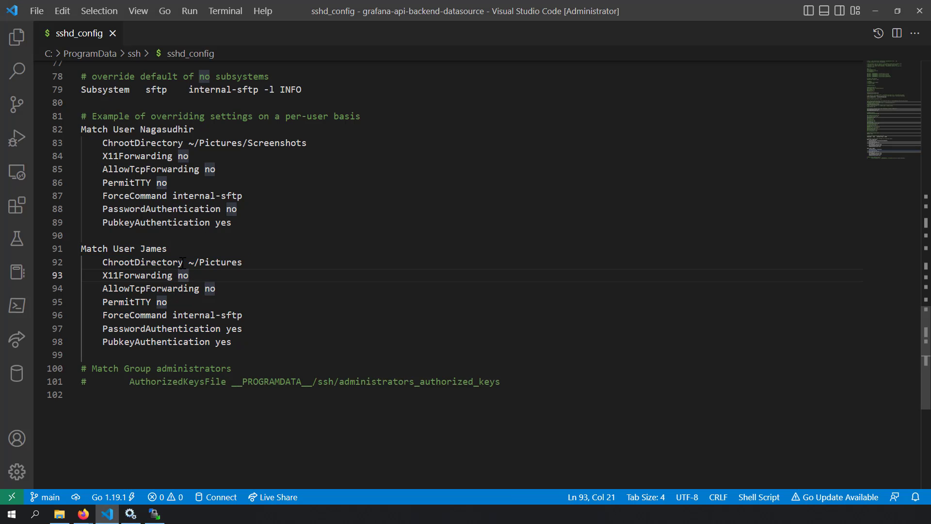
{"action": "left_click_drag", "start_coordinate": [189, 262], "coordinate": [242, 262]}
{"action": "left_click", "coordinate": [59, 514]}
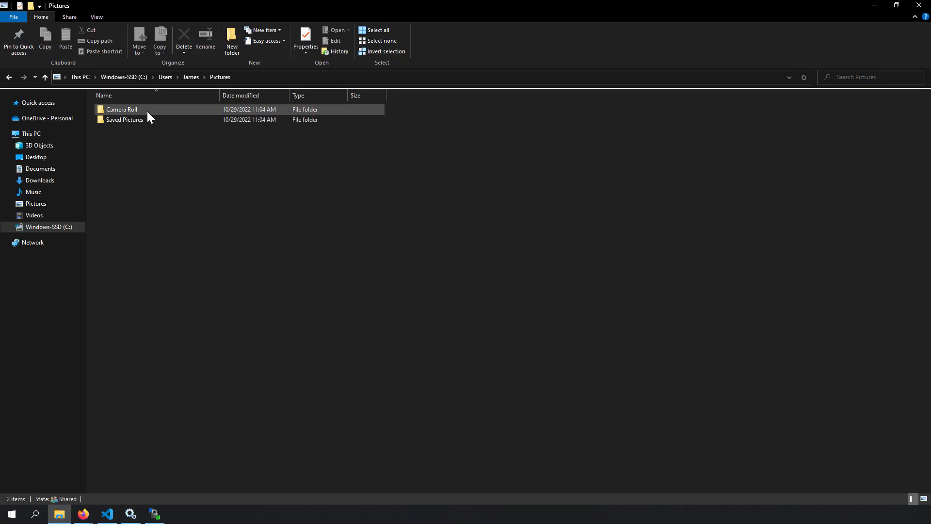
{"action": "left_click", "coordinate": [154, 513]}
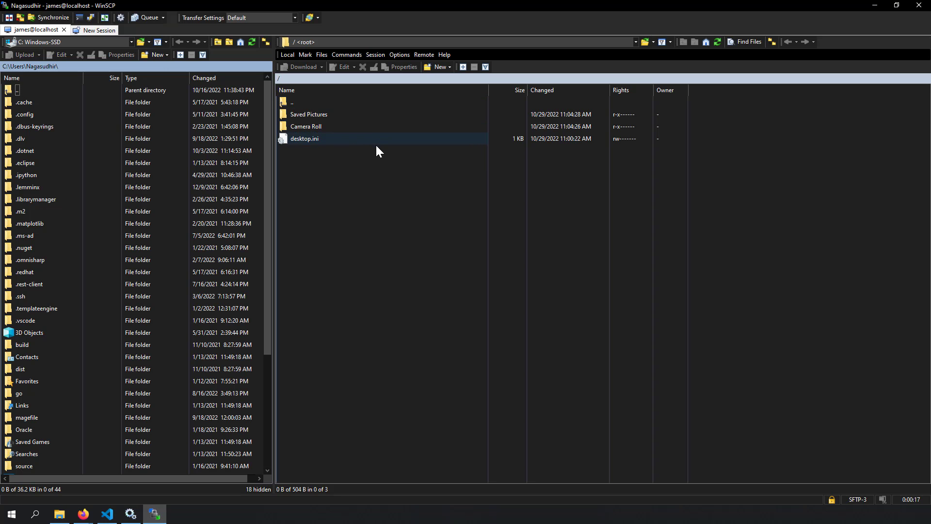
{"action": "left_click", "coordinate": [107, 514]}
{"action": "left_click", "coordinate": [284, 291]}
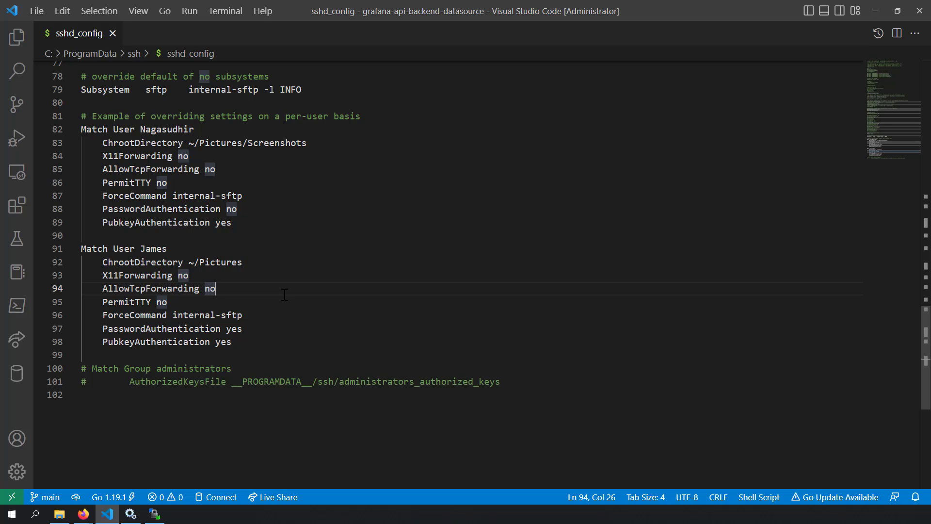
- Set PasswordAuthentication on line 97 to no, keep PubkeyAuthentication yes, and save sshd_config
{"action": "left_click", "coordinate": [140, 301]}
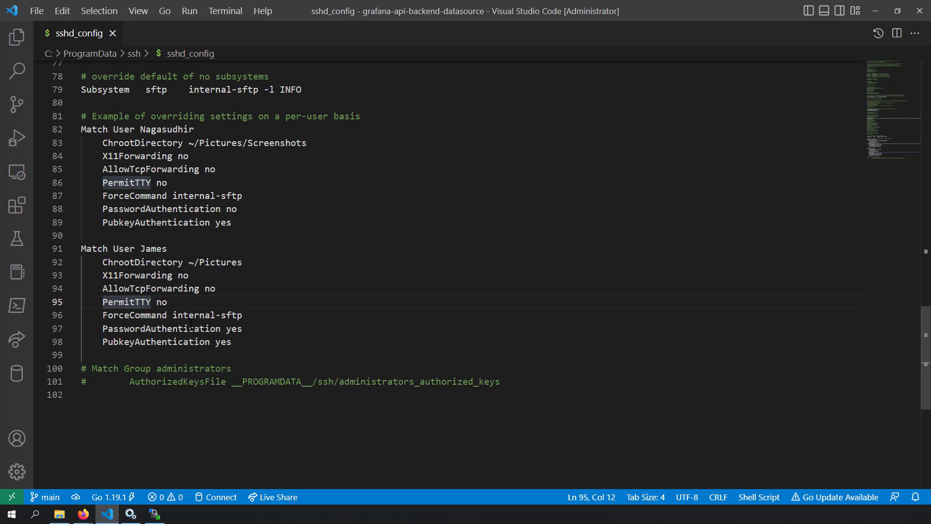
{"action": "double_click", "coordinate": [237, 328]}
{"action": "type", "text": "no"}
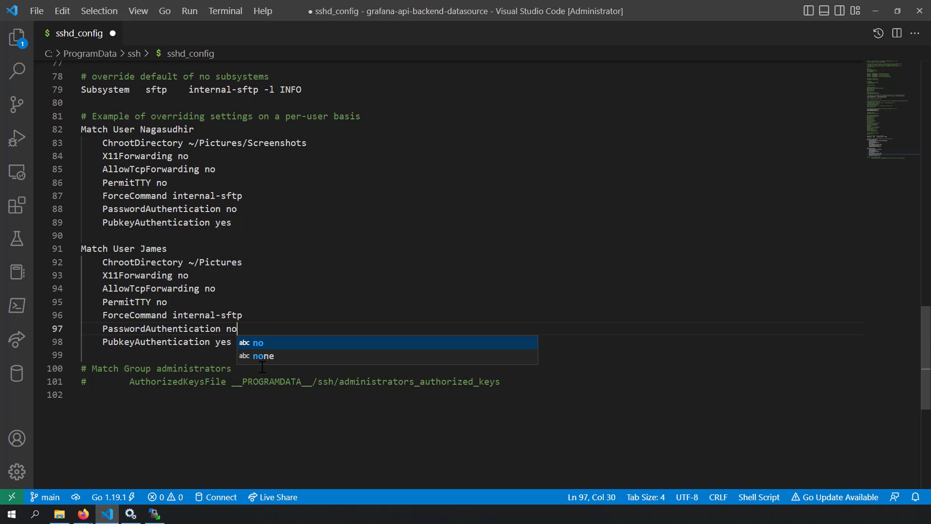
{"action": "left_click", "coordinate": [182, 342]}
{"action": "left_click", "coordinate": [109, 342]}
{"action": "left_click_drag", "start_coordinate": [109, 341], "coordinate": [234, 342]}
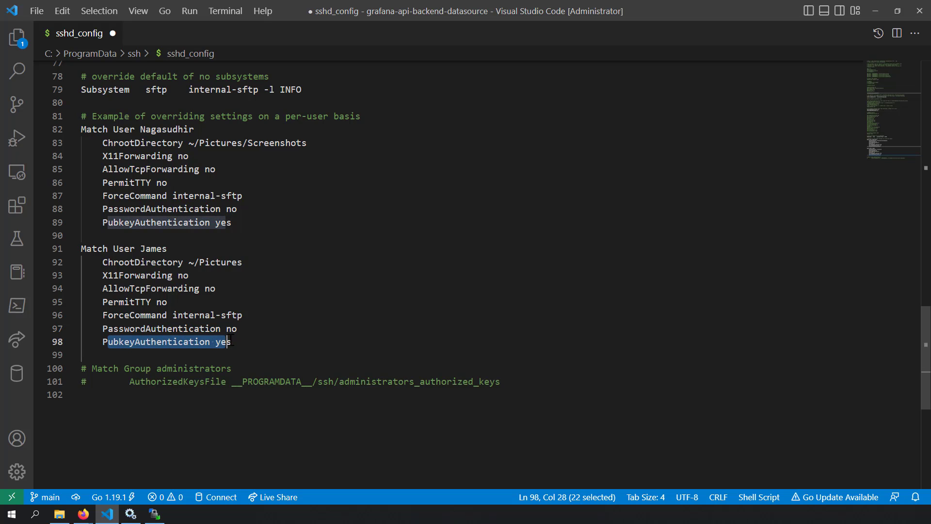
{"action": "key", "text": "End"}
{"action": "key", "text": "ctrl+s"}
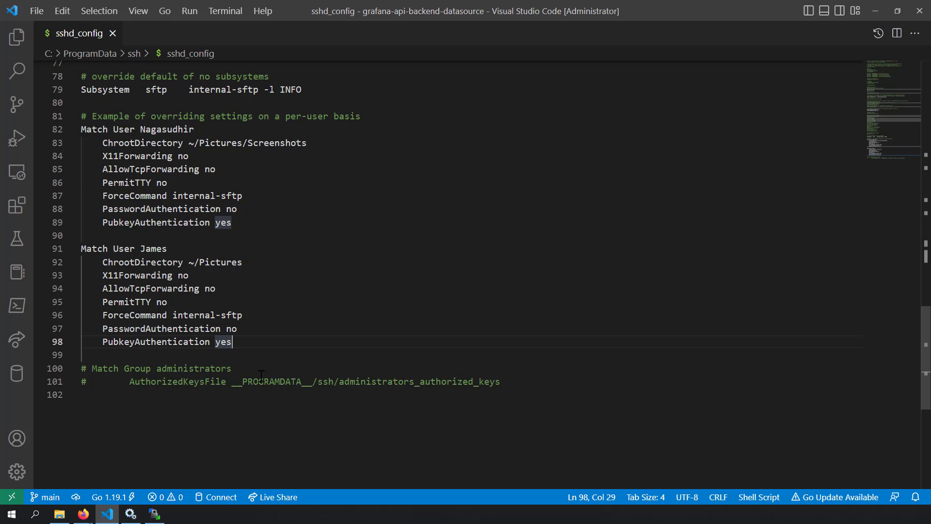
{"action": "key", "text": "alt+Tab"}
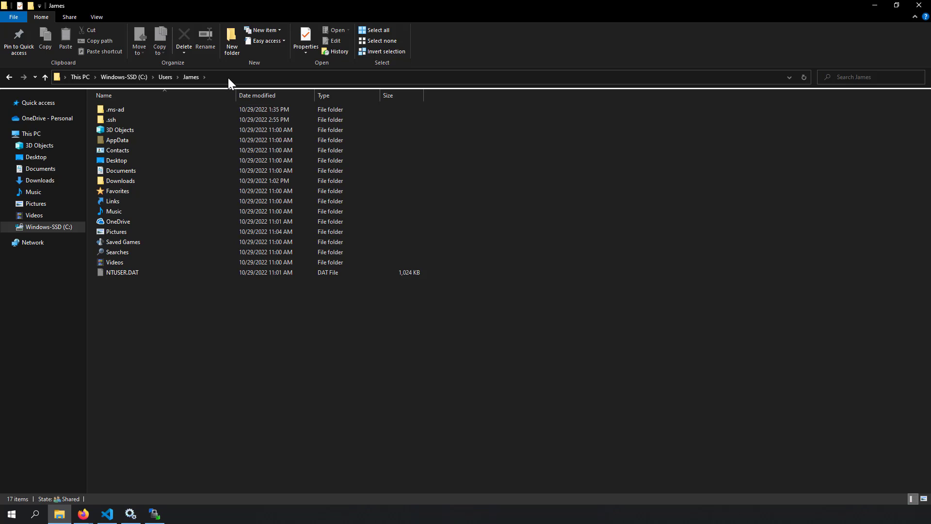
- Open the .ssh folder in the user's home folder and select its authorized_keys file
{"action": "left_click", "coordinate": [228, 78]}
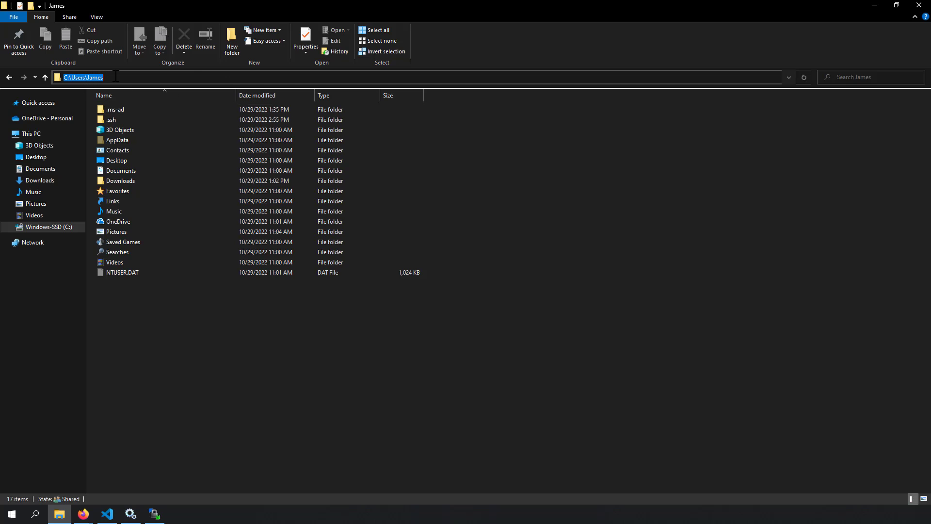
{"action": "left_click", "coordinate": [172, 121]}
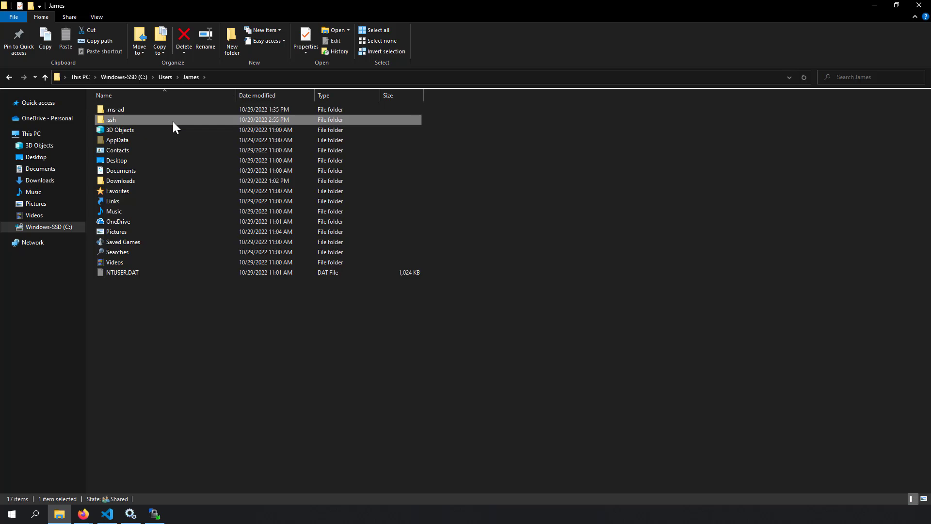
{"action": "double_click", "coordinate": [129, 120]}
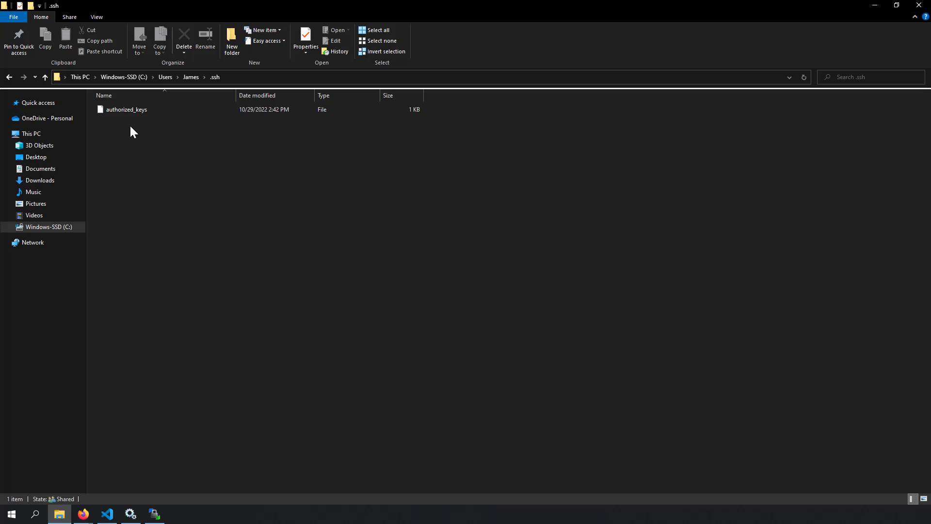
{"action": "left_click", "coordinate": [148, 109]}
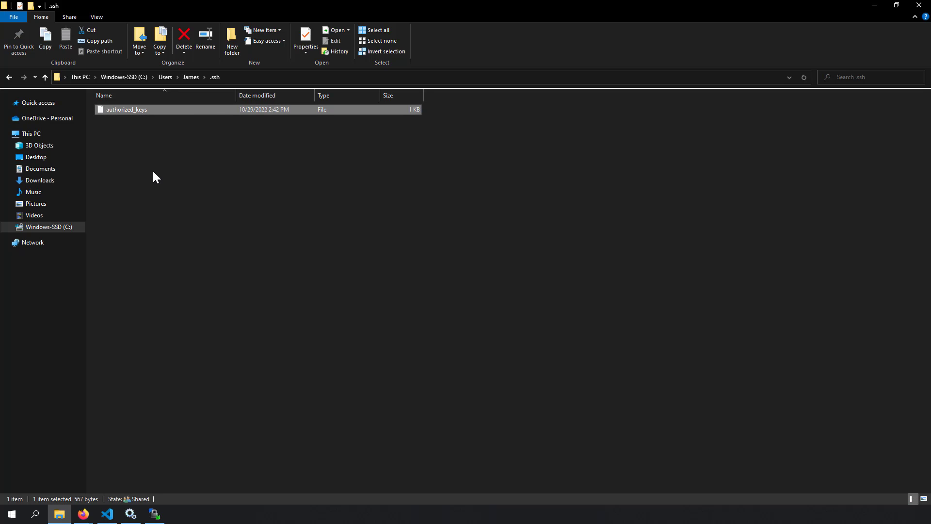
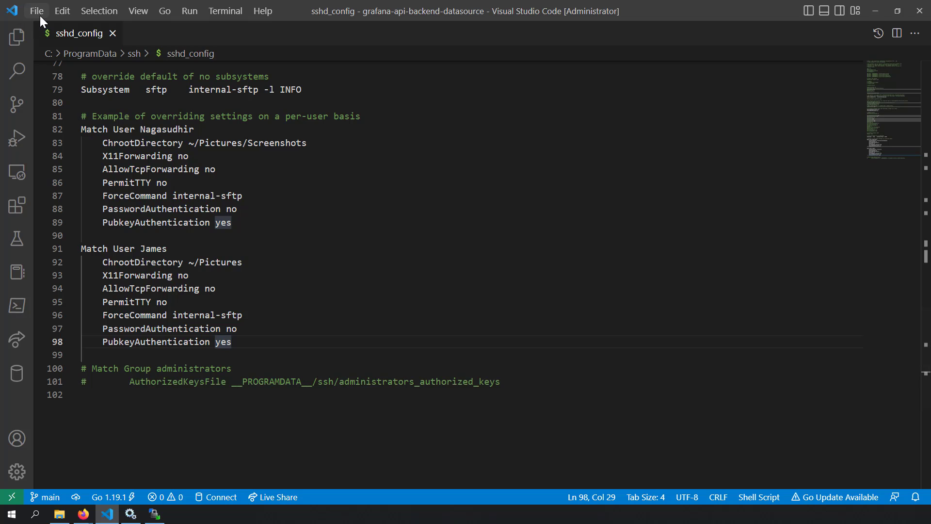
- Open authorized_keys from the user's hidden .ssh folder in Visual Studio Code
{"action": "left_click", "coordinate": [40, 15]}
{"action": "left_click", "coordinate": [62, 97]}
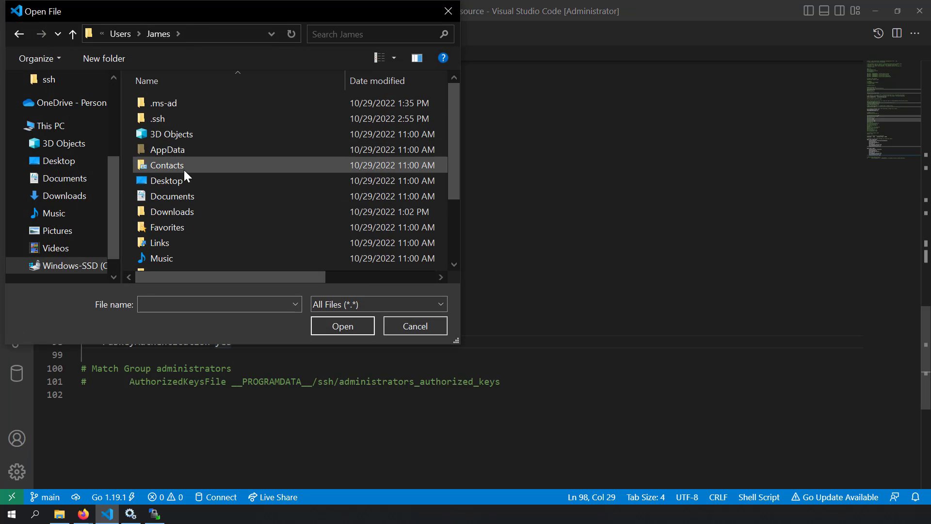
{"action": "double_click", "coordinate": [171, 119]}
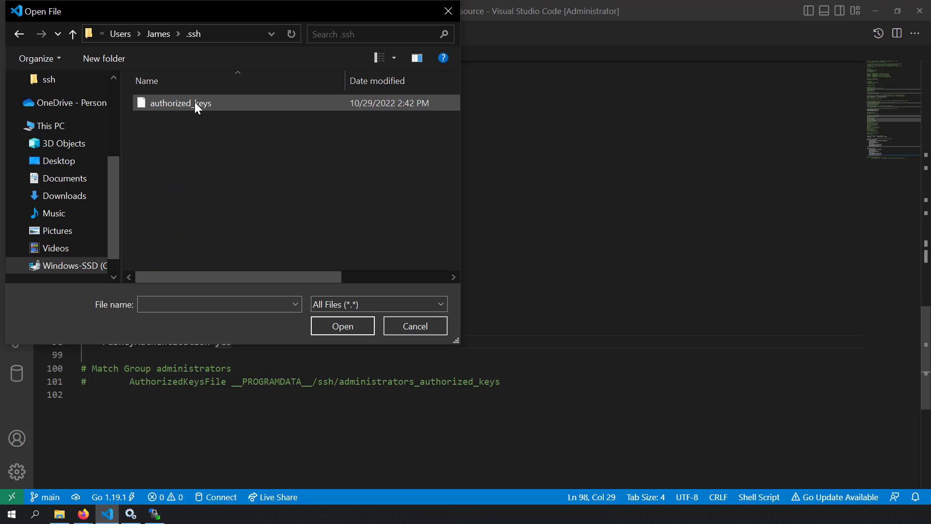
{"action": "double_click", "coordinate": [196, 103]}
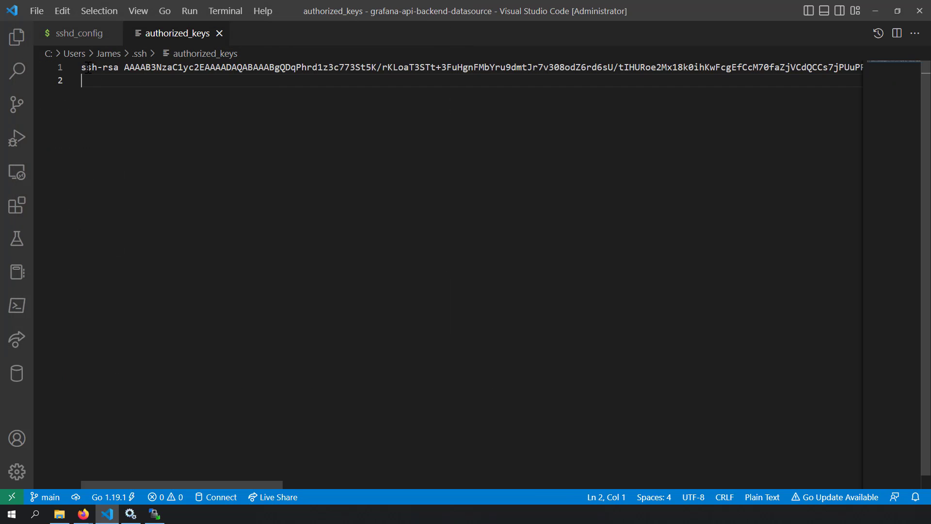
- Inspect the single ssh-rsa key line, then switch to the .ssh folder in File Explorer
{"action": "left_click_drag", "start_coordinate": [87, 70], "coordinate": [332, 75]}
{"action": "left_click", "coordinate": [97, 68]}
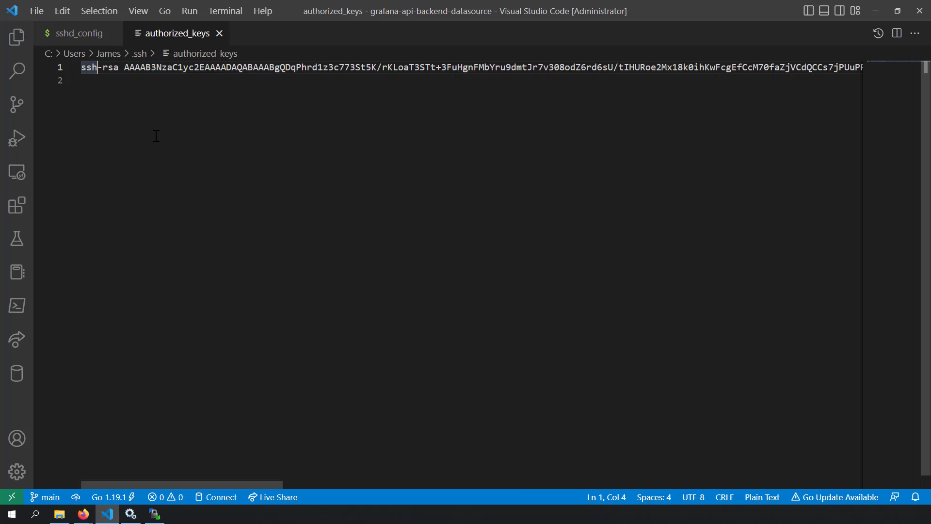
{"action": "left_click", "coordinate": [105, 81]}
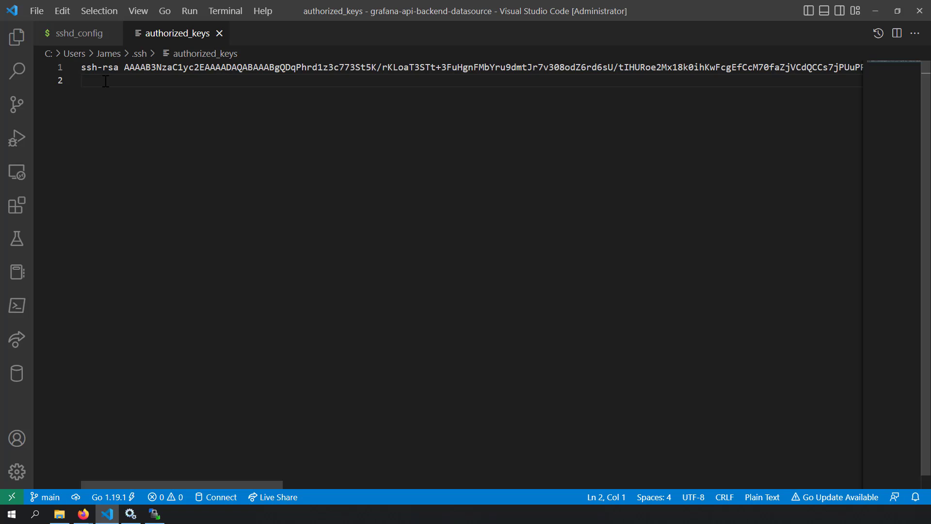
{"action": "key", "text": "alt+Tab"}
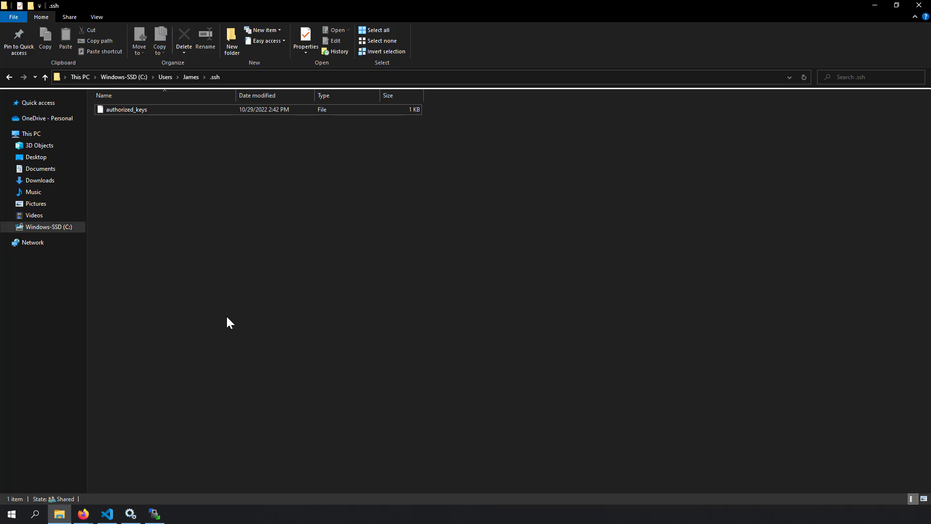
- Check the .ssh folder's full path and select the authorized_keys file
{"action": "left_click", "coordinate": [243, 77]}
{"action": "left_click", "coordinate": [103, 77]}
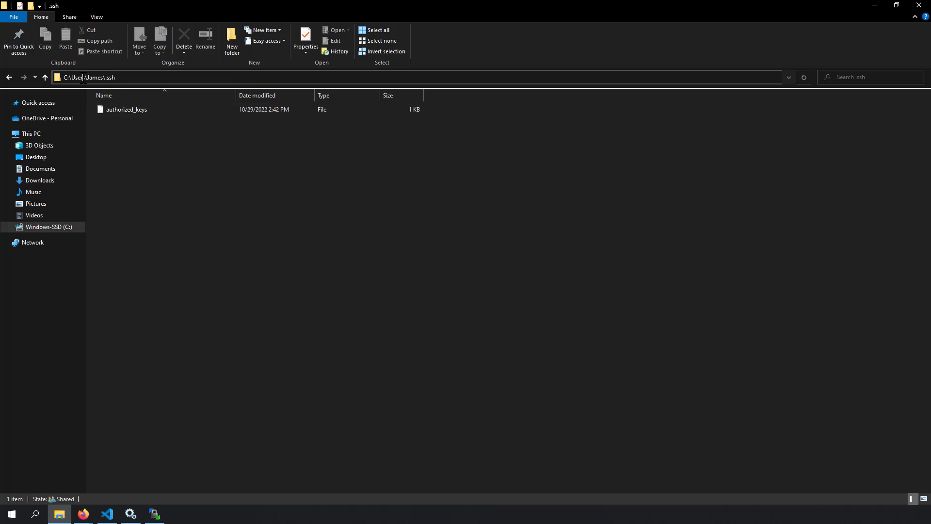
{"action": "double_click", "coordinate": [109, 77]}
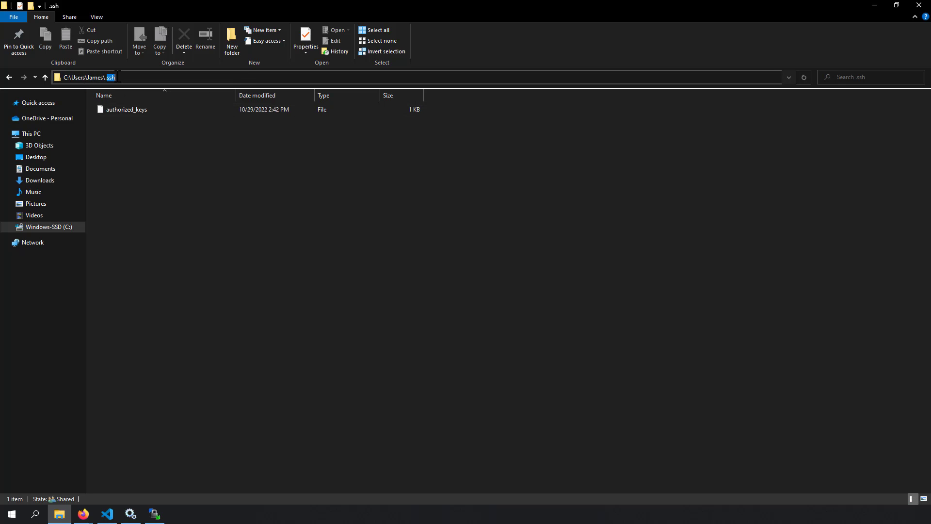
{"action": "left_click", "coordinate": [144, 197]}
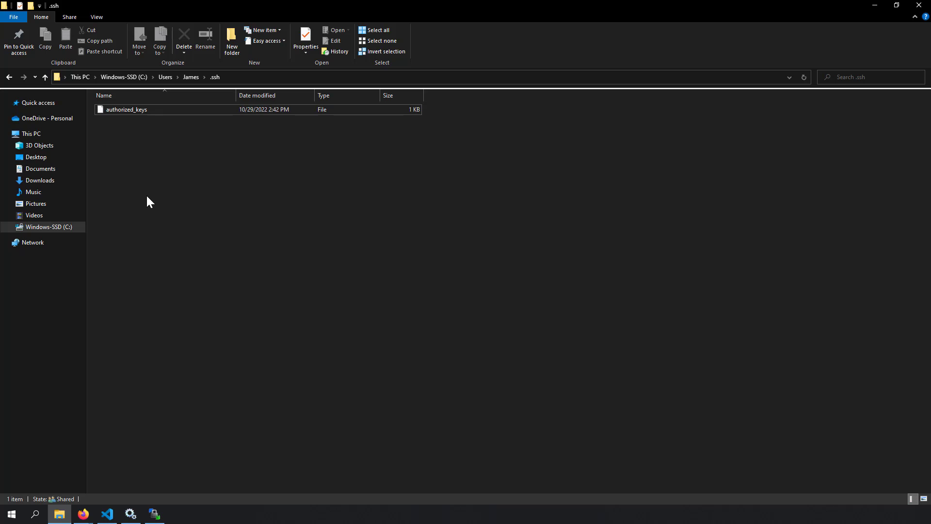
{"action": "left_click", "coordinate": [152, 113]}
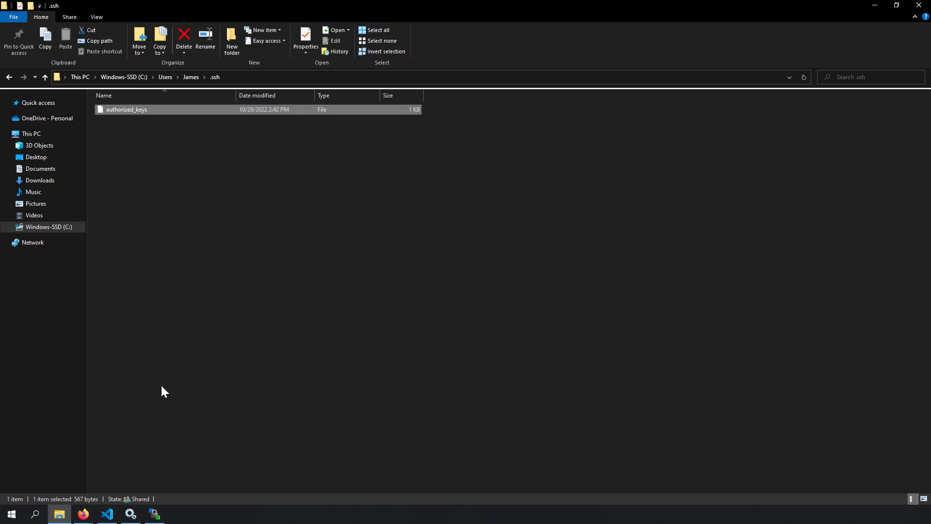
- Compare authorized_keys with the copy in VS Code, then bring up the blog's icacls section
{"action": "left_click", "coordinate": [108, 514]}
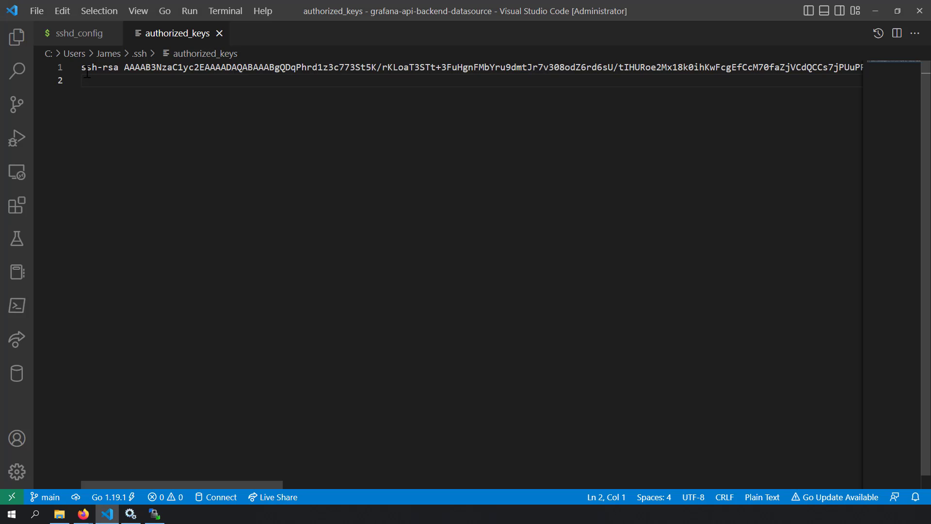
{"action": "key", "text": "alt+Tab"}
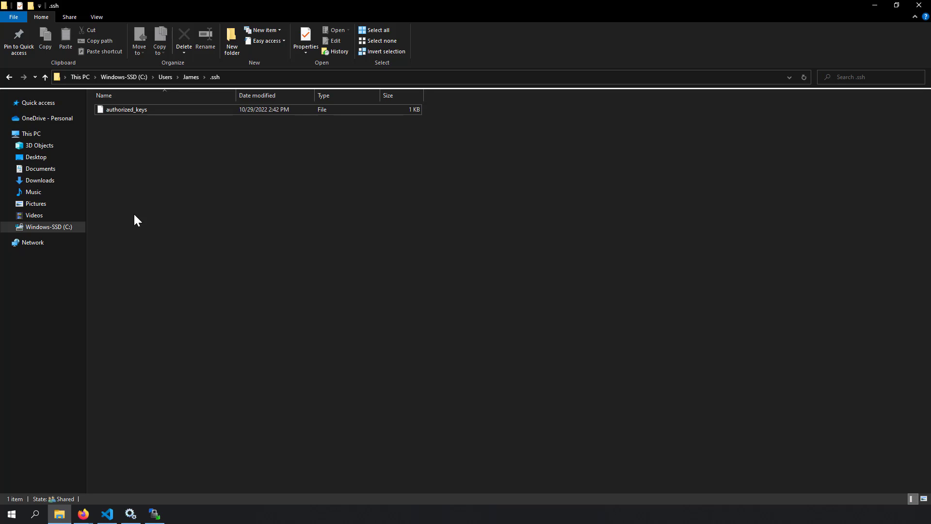
{"action": "left_click", "coordinate": [147, 111]}
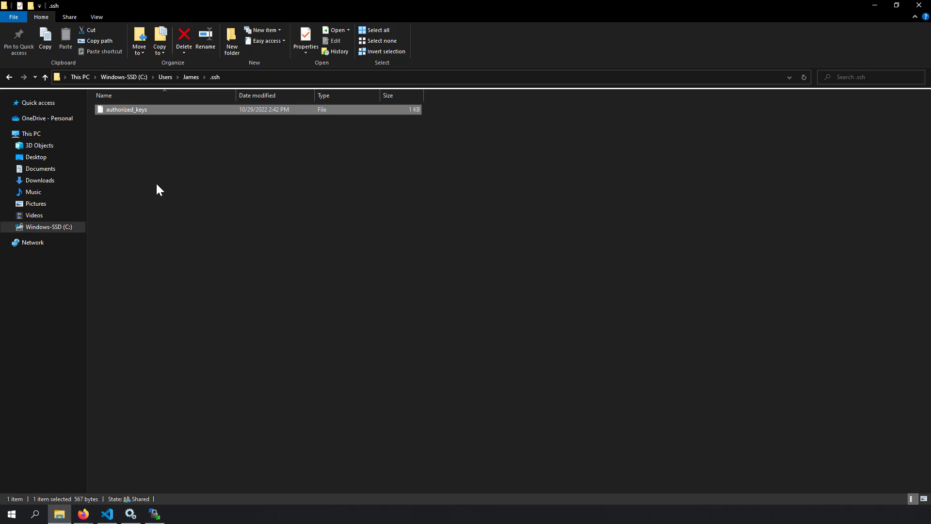
{"action": "key", "text": "alt+Tab"}
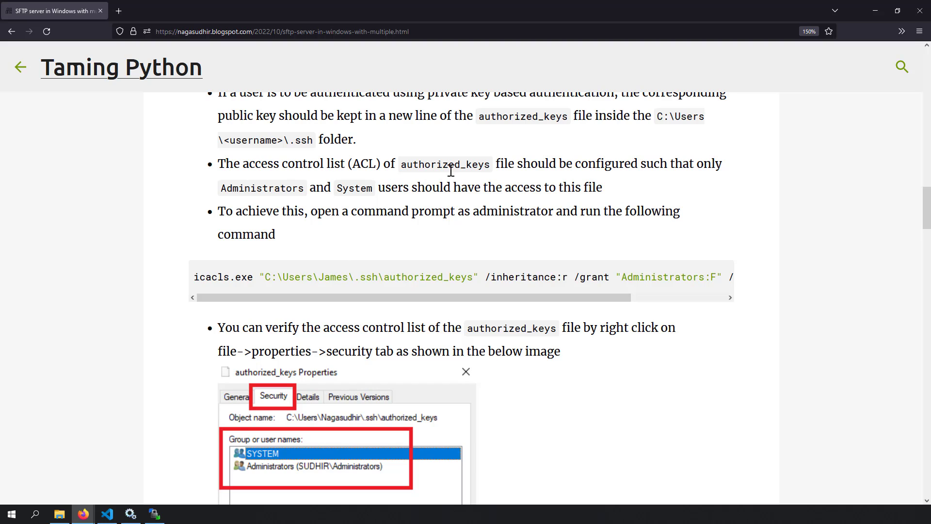
- Read the blog's requirement limiting authorized_keys access to Administrators and SYSTEM
{"action": "left_click_drag", "start_coordinate": [425, 164], "coordinate": [480, 170]}
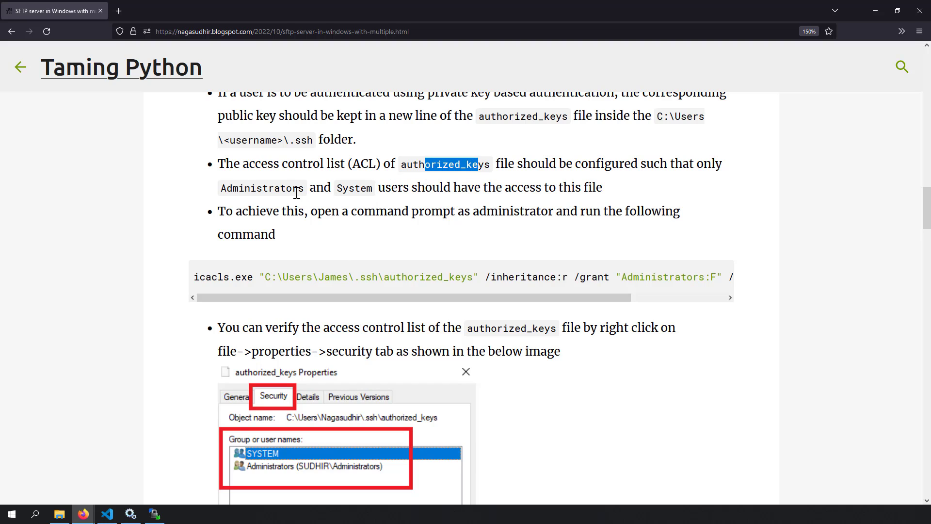
{"action": "left_click_drag", "start_coordinate": [293, 193], "coordinate": [571, 193]}
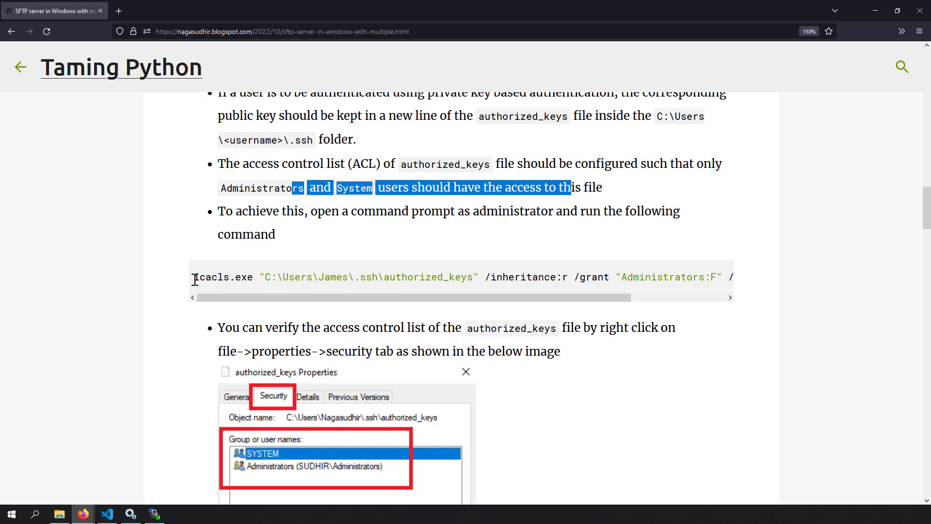
{"action": "left_click_drag", "start_coordinate": [194, 277], "coordinate": [438, 275]}
{"action": "left_click", "coordinate": [439, 273]}
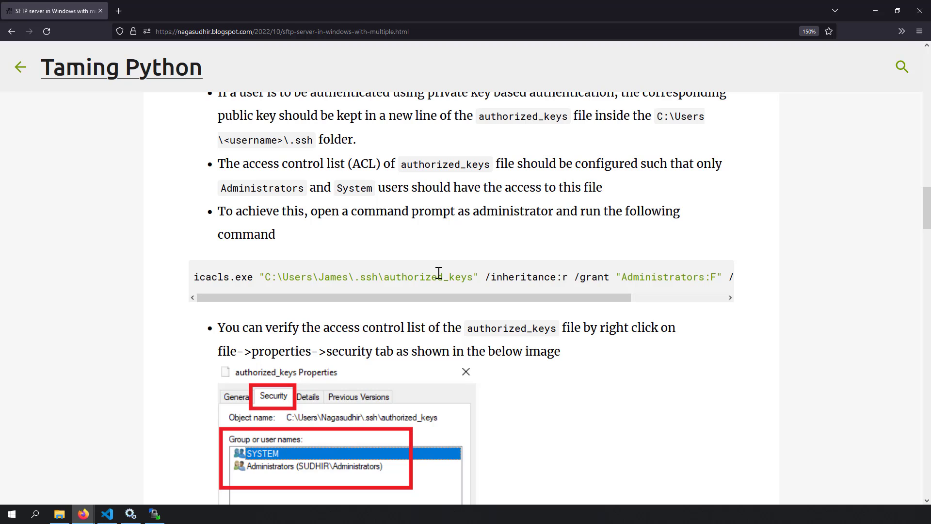
- Copy the full icacls command line and search Windows for cmd
{"action": "triple_click", "coordinate": [348, 281]}
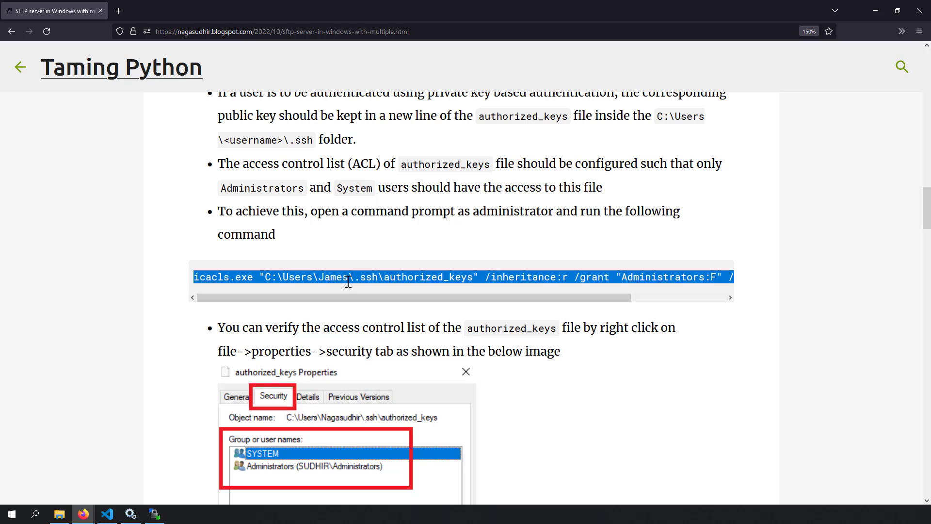
{"action": "key", "text": "super"}
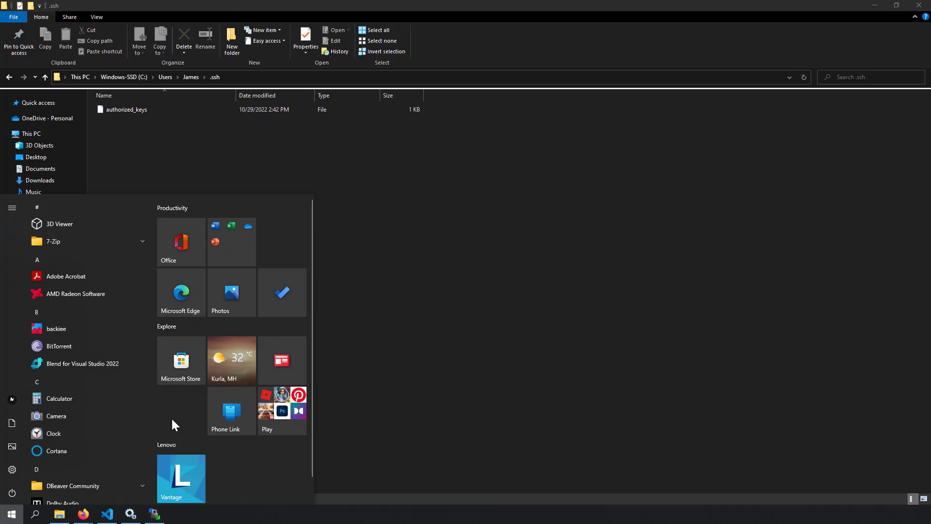
{"action": "type", "text": "cmd"}
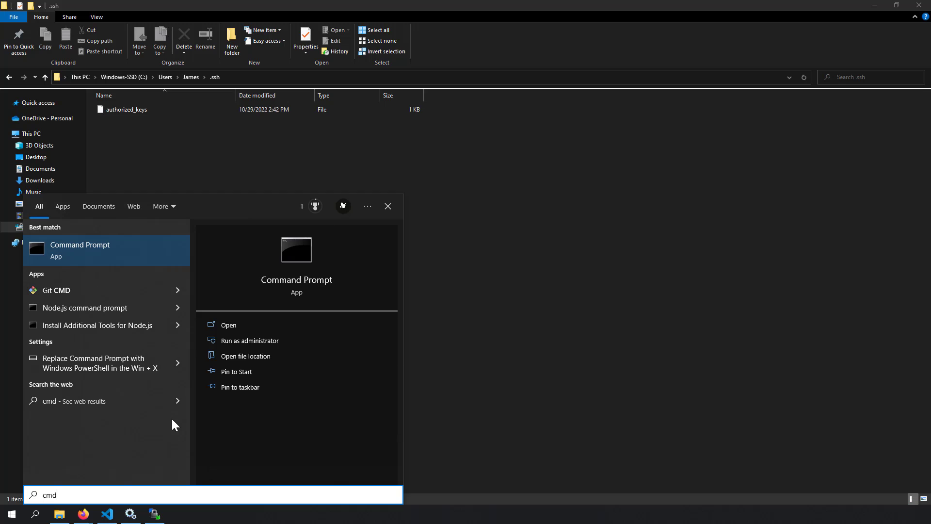
- Open an administrator Command Prompt, change into the user's .ssh folder, and clear the screen
{"action": "left_click", "coordinate": [243, 340]}
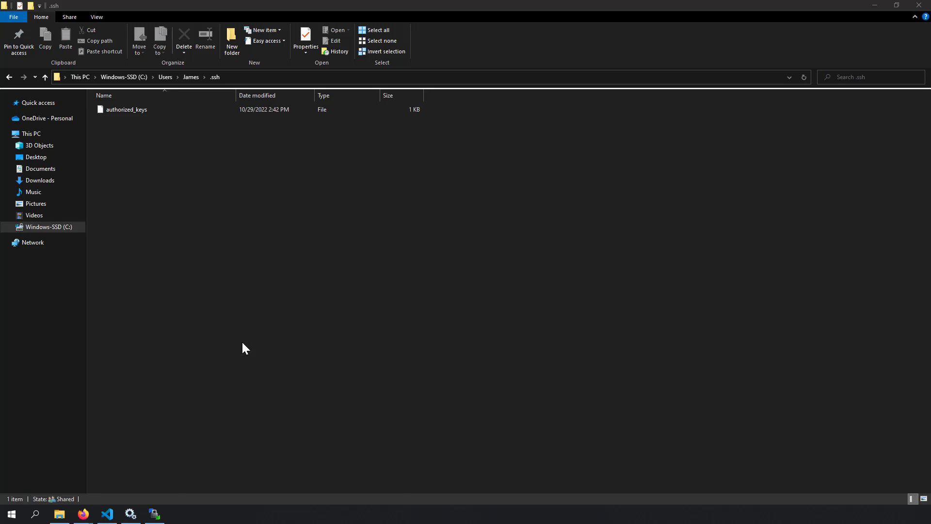
{"action": "left_click", "coordinate": [427, 182]}
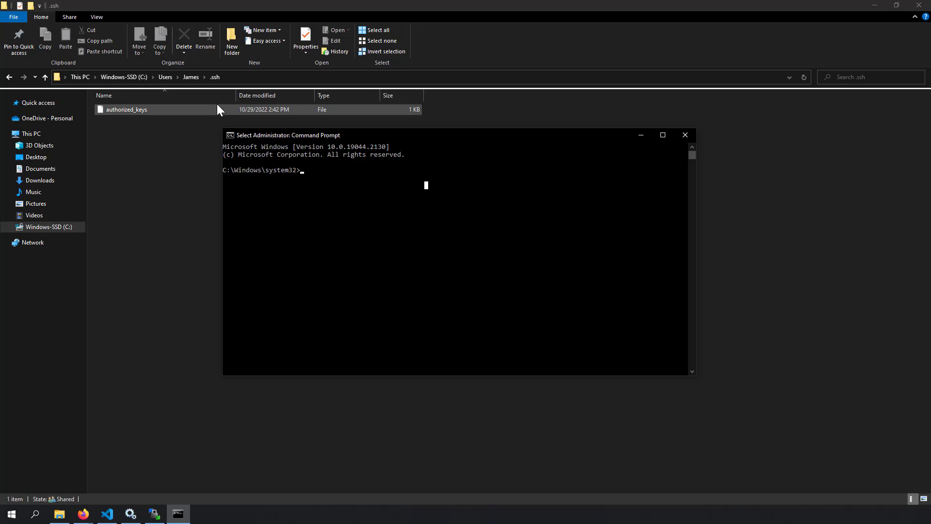
{"action": "type", "text": "cd"}
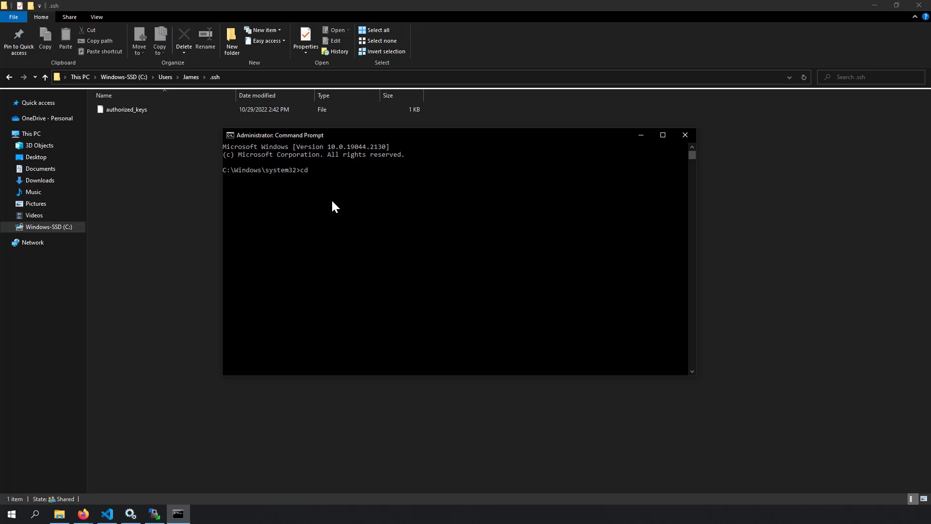
{"action": "type", "text": " \"C:\\Users\\James\\.ssh\""}
{"action": "key", "text": "BackSpace"}
{"action": "type", "text": "James\\.ssh\""}
{"action": "key", "text": "Return"}
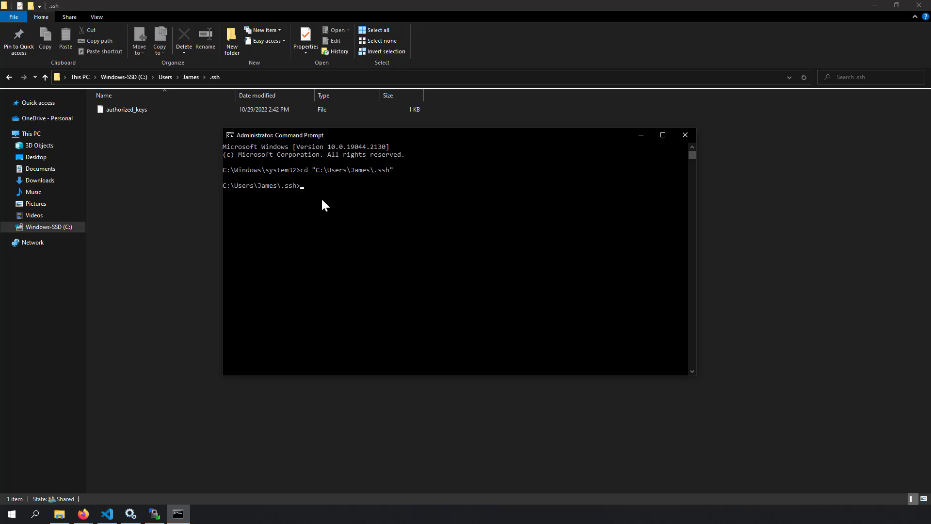
{"action": "type", "text": "cls"}
{"action": "key", "text": "Return"}
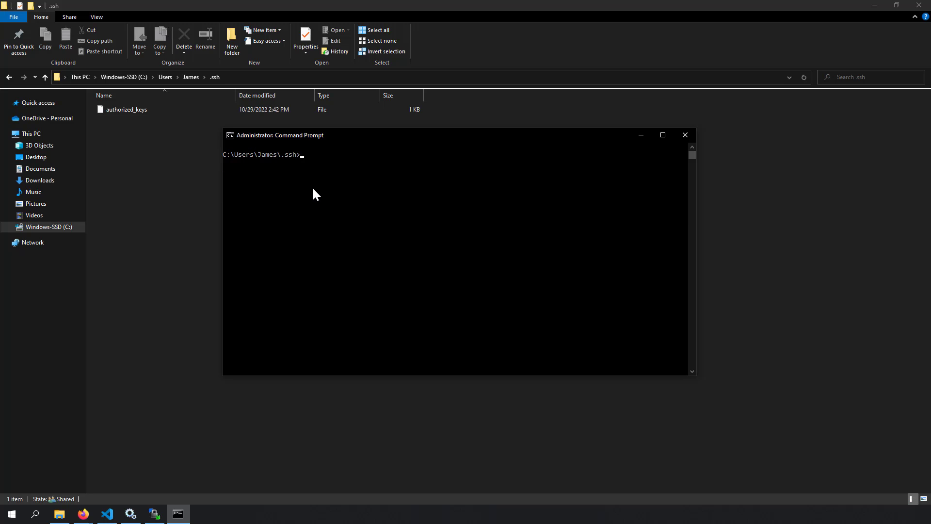
- Maximize the console and paste the copied icacls command
{"action": "key", "text": "super+Up"}
{"action": "left_click", "coordinate": [265, 197]}
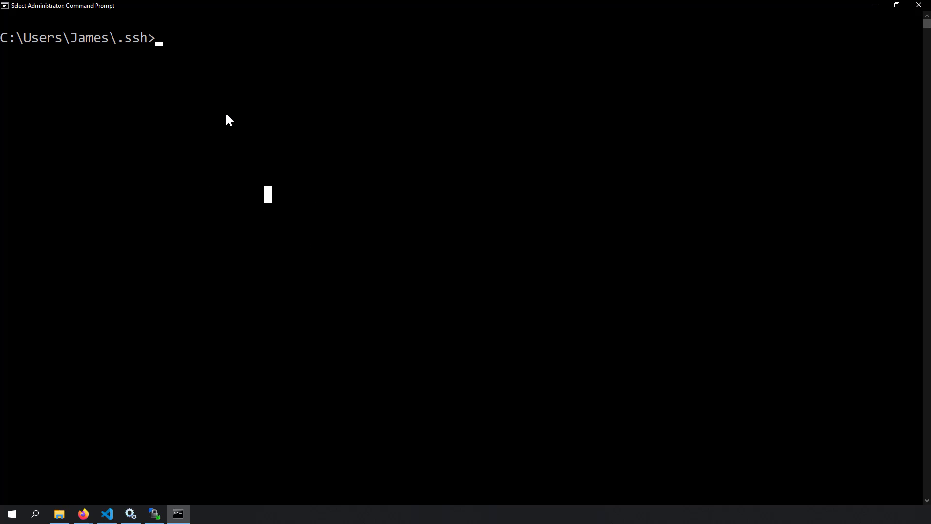
{"action": "key", "text": "alt+Tab"}
{"action": "left_click", "coordinate": [177, 514]}
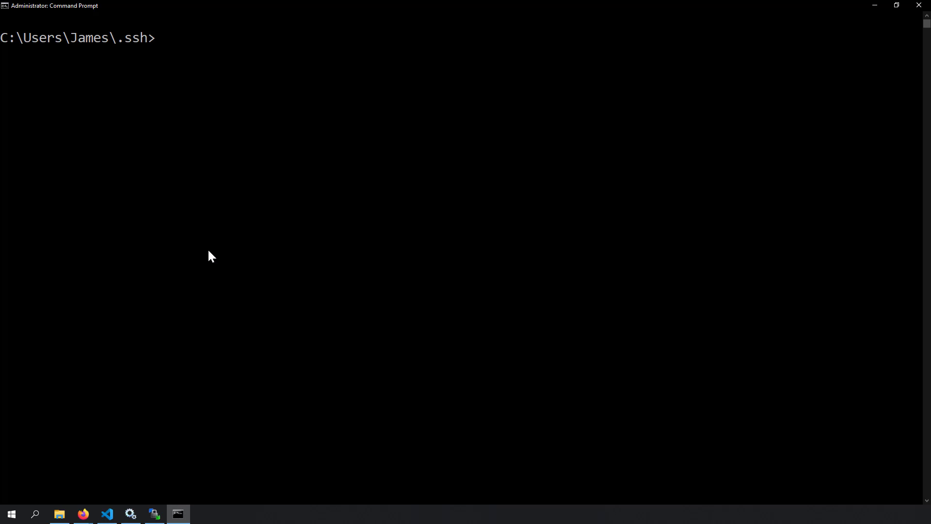
{"action": "key", "text": "ctrl+v"}
- Check the pasted command's path and /inheritance:r /grant Administrators:F /grant SYSTEM:F options, then run it
{"action": "scroll", "coordinate": [226, 213], "scroll_direction": "down", "scroll_amount": 1}
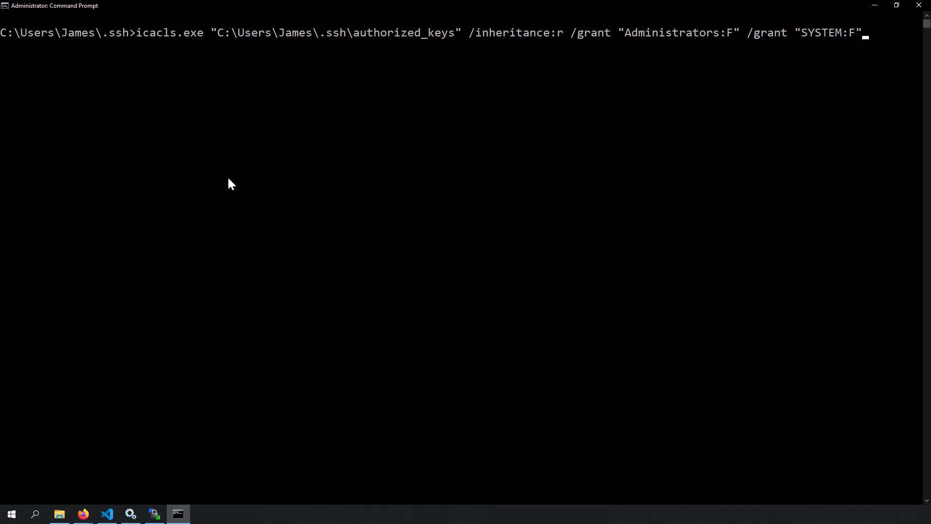
{"action": "left_click", "coordinate": [286, 34]}
{"action": "left_click_drag", "start_coordinate": [304, 36], "coordinate": [309, 36]}
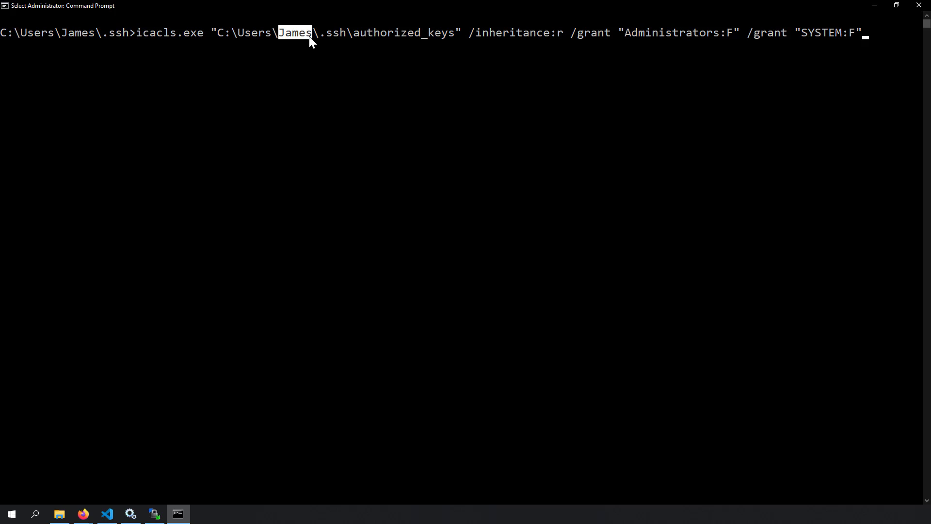
{"action": "left_click_drag", "start_coordinate": [229, 30], "coordinate": [355, 31]}
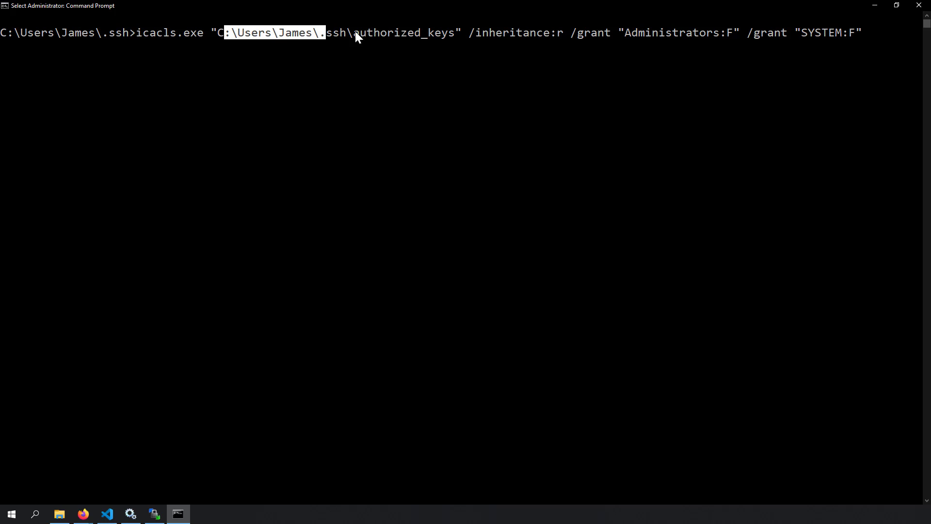
{"action": "left_click_drag", "start_coordinate": [432, 27], "coordinate": [431, 28]}
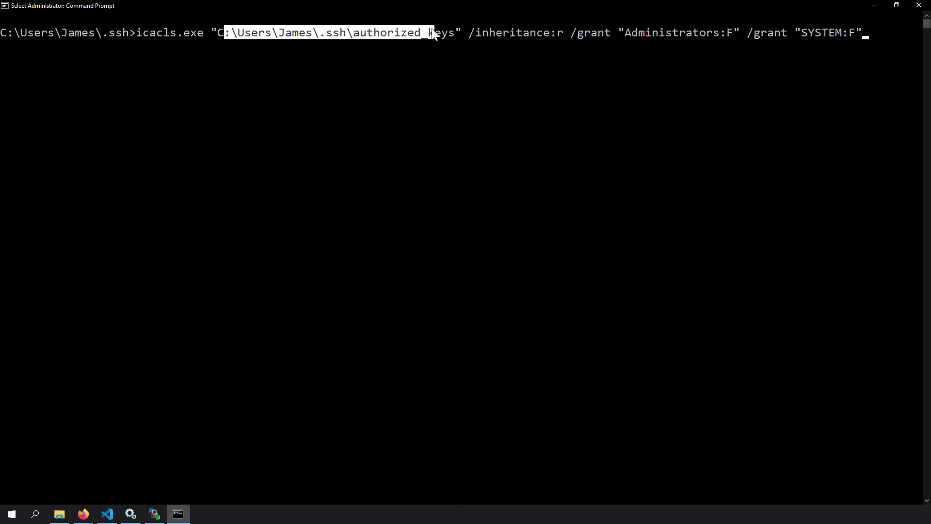
{"action": "left_click_drag", "start_coordinate": [473, 30], "coordinate": [862, 28]}
{"action": "right_click", "coordinate": [863, 31]}
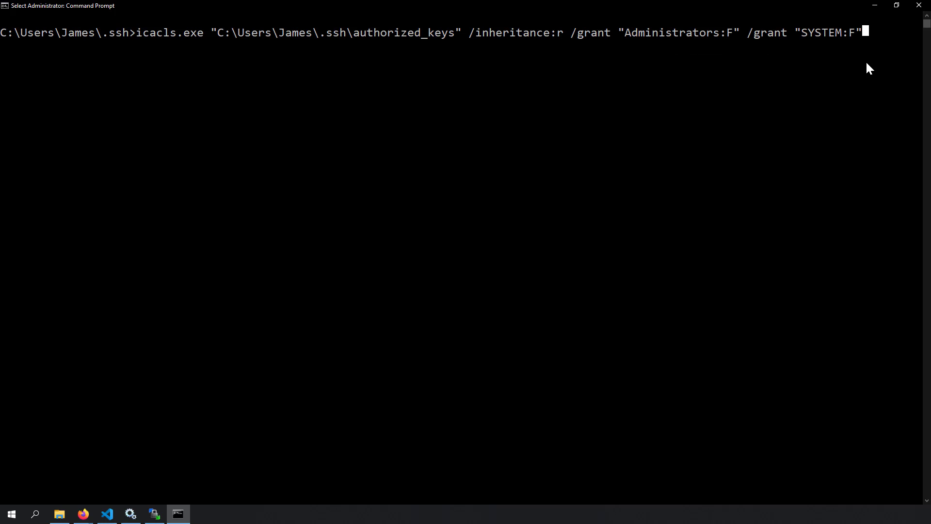
{"action": "key", "text": "Return"}
- Confirm 1 file processed and 0 failed, then close the console
{"action": "left_click_drag", "start_coordinate": [75, 61], "coordinate": [187, 63]}
{"action": "left_click_drag", "start_coordinate": [254, 66], "coordinate": [385, 68]}
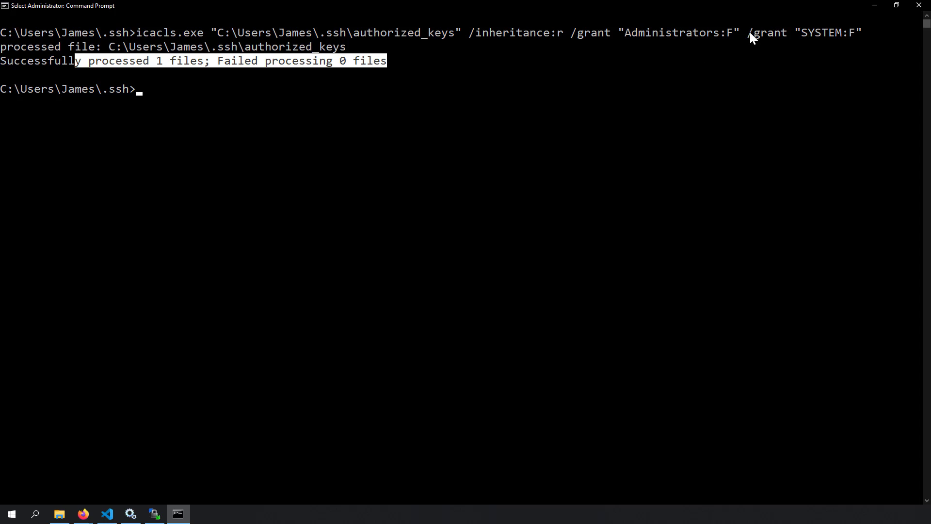
{"action": "left_click", "coordinate": [918, 5]}
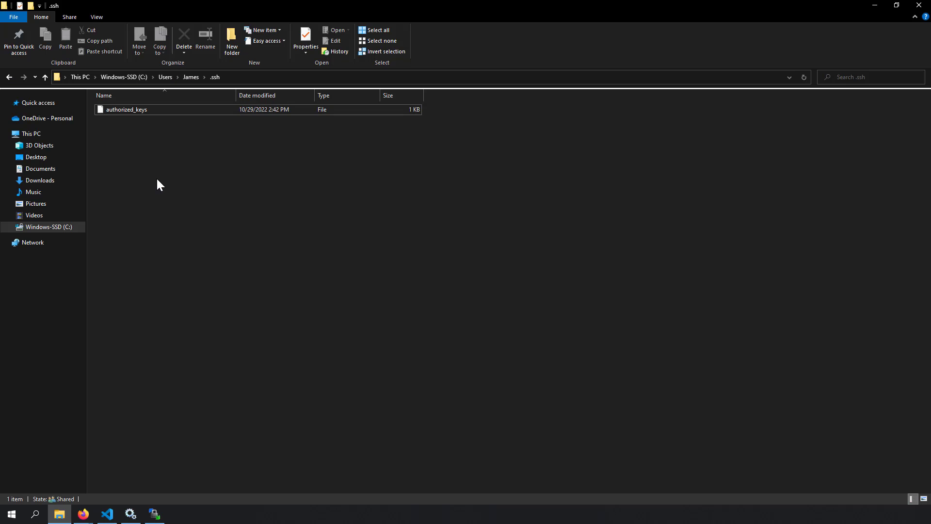
{"action": "right_click", "coordinate": [159, 111]}
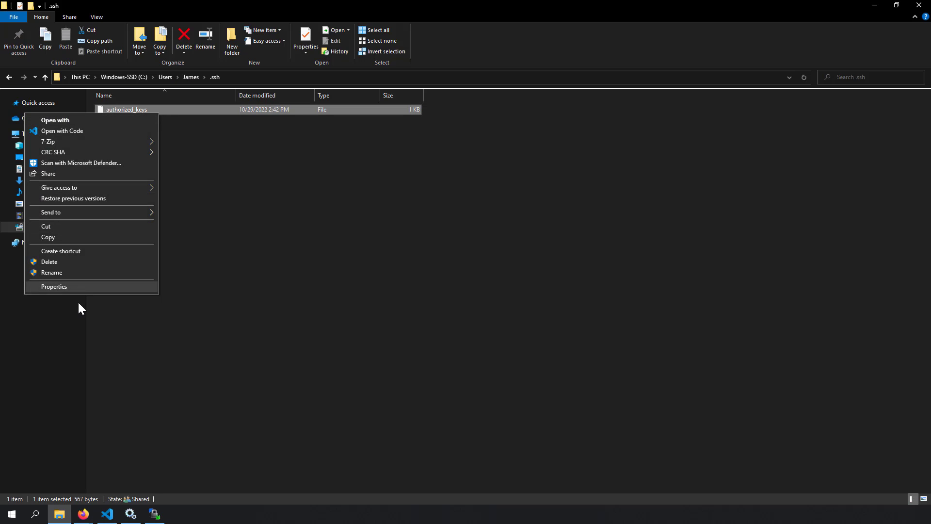
{"action": "left_click", "coordinate": [71, 287]}
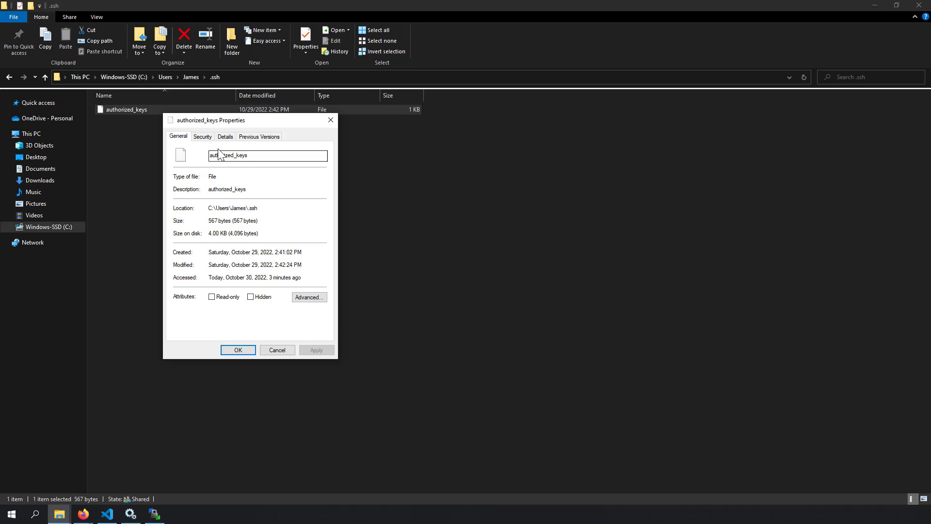
{"action": "left_click", "coordinate": [203, 136]}
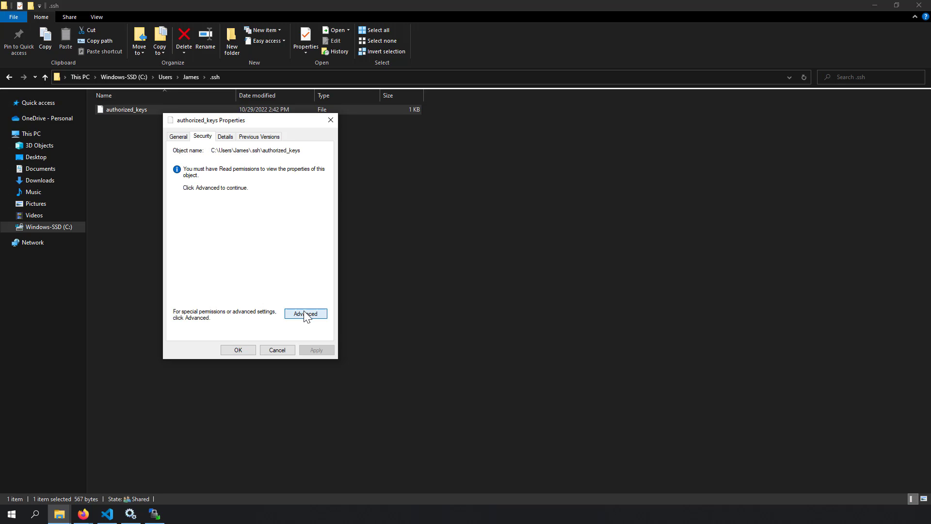
{"action": "left_click", "coordinate": [306, 313]}
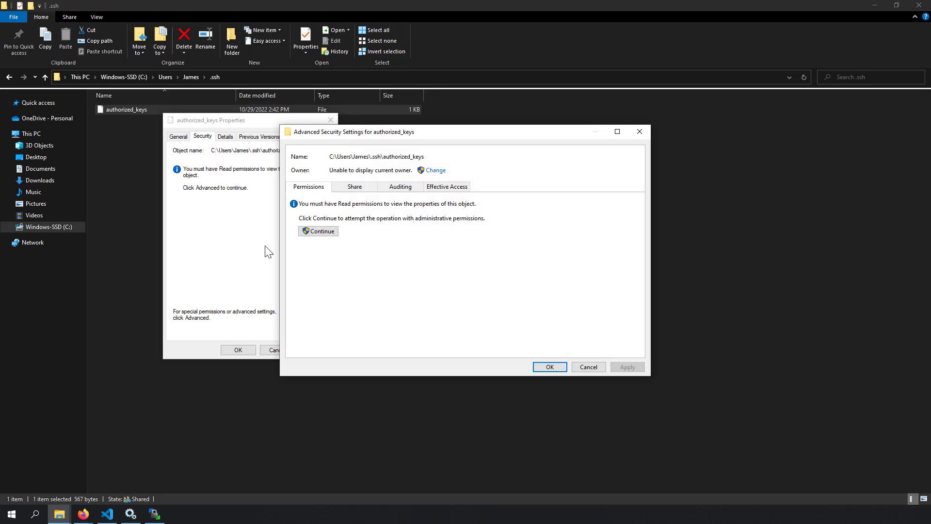
{"action": "left_click", "coordinate": [318, 231]}
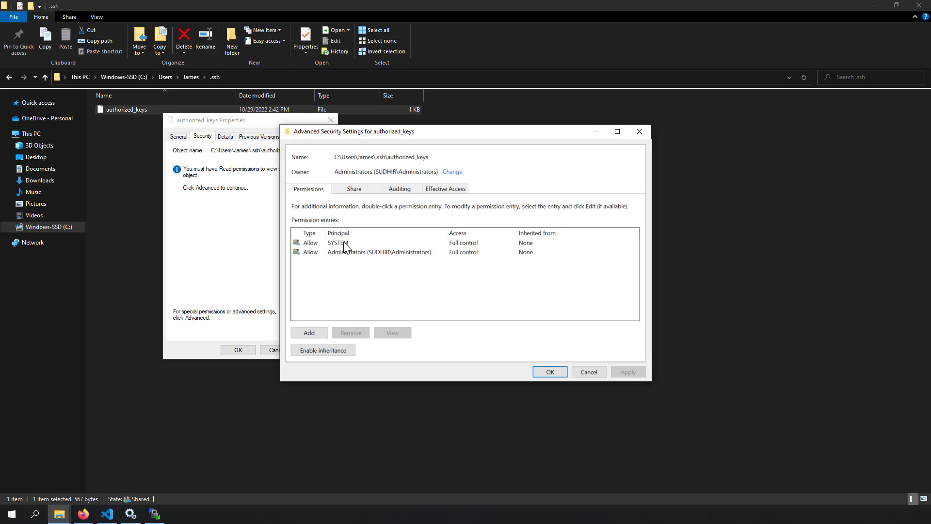
{"action": "left_click", "coordinate": [340, 245]}
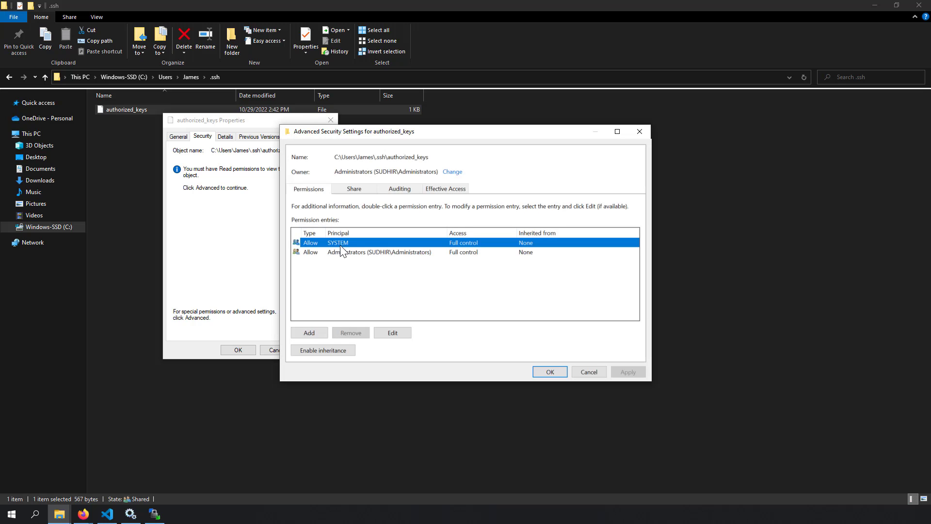
{"action": "left_click", "coordinate": [342, 250]}
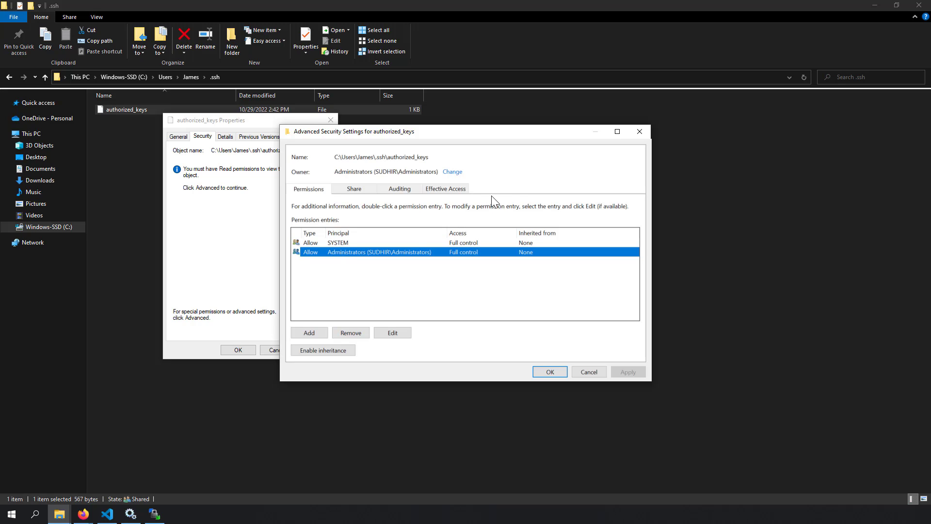
{"action": "left_click", "coordinate": [640, 131]}
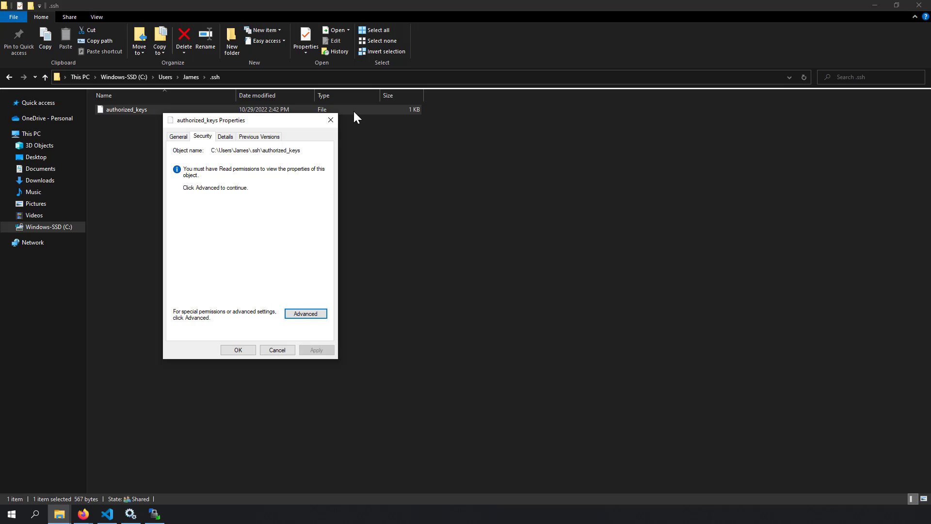
{"action": "left_click", "coordinate": [331, 120]}
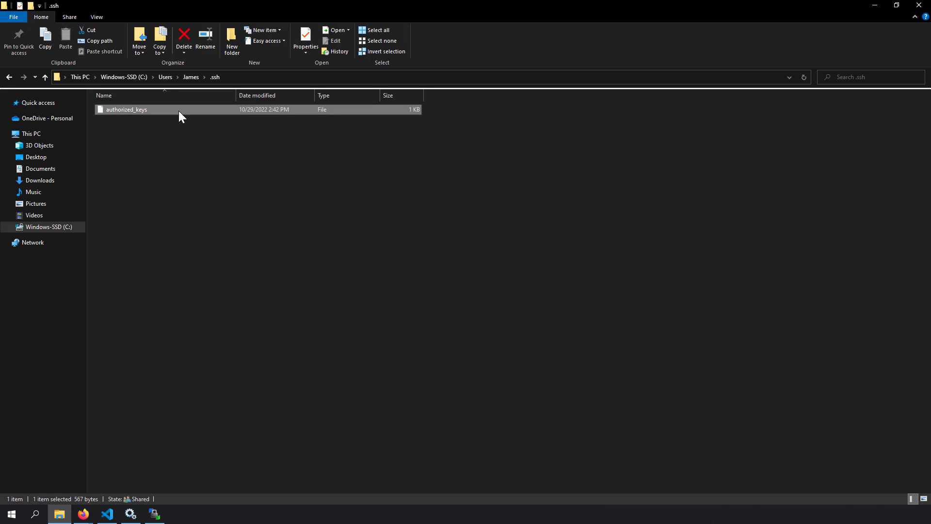
{"action": "double_click", "coordinate": [179, 110]}
{"action": "scroll", "coordinate": [376, 293], "scroll_direction": "down", "scroll_amount": 3}
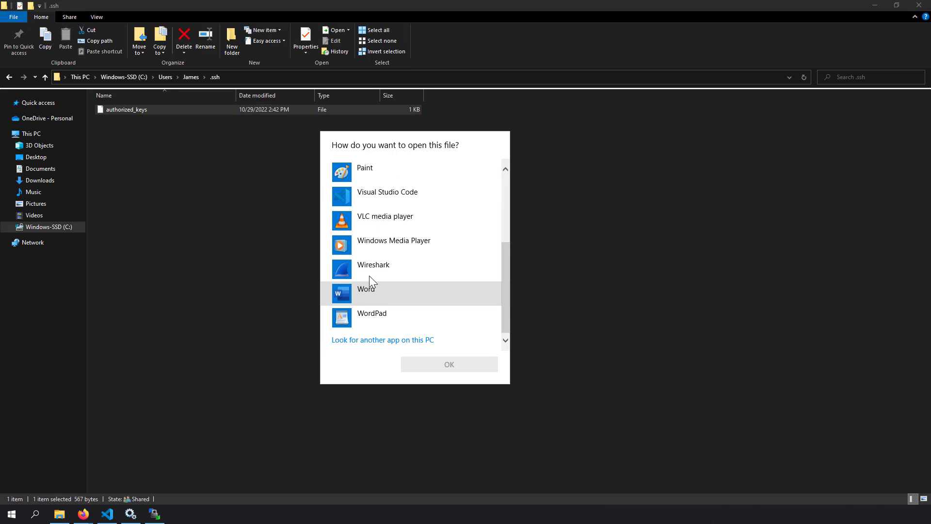
{"action": "scroll", "coordinate": [376, 272], "scroll_direction": "up", "scroll_amount": 2}
{"action": "left_click", "coordinate": [379, 208]}
{"action": "left_click", "coordinate": [379, 233]}
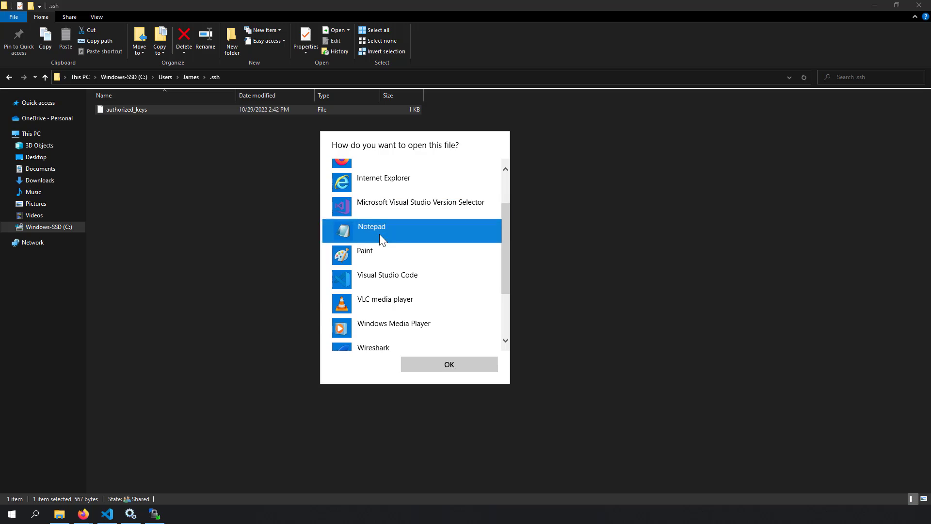
{"action": "double_click", "coordinate": [379, 234]}
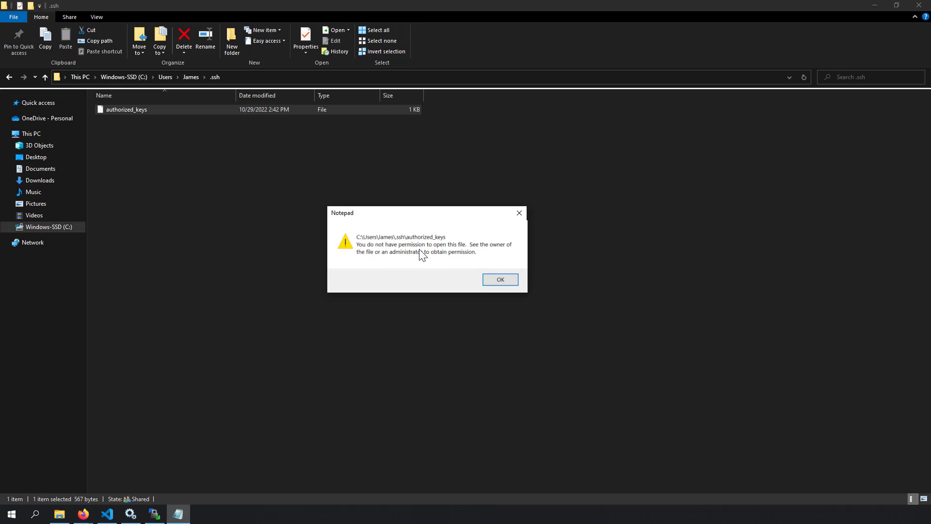
{"action": "left_click", "coordinate": [500, 280]}
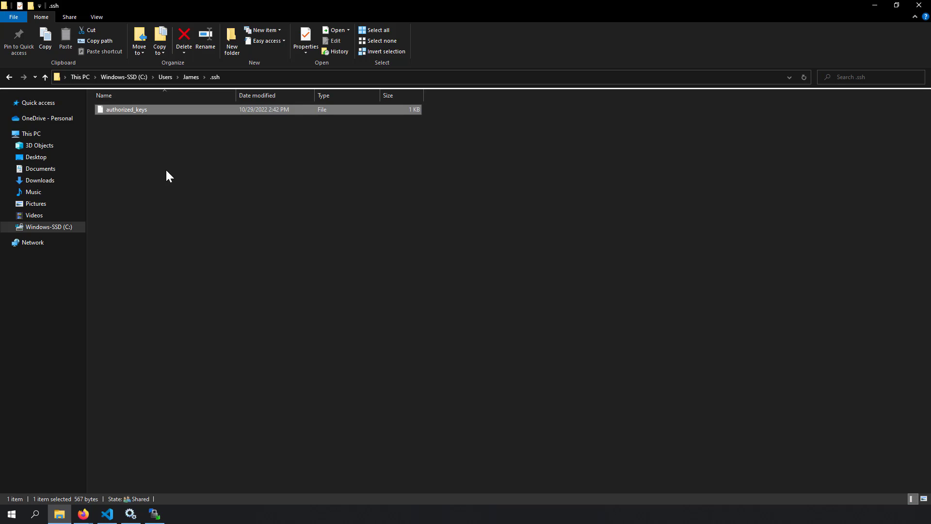
- Recheck the blog's ACL requirement and icacls command, then open authorized_keys in Visual Studio Code
{"action": "key", "text": "alt+Tab"}
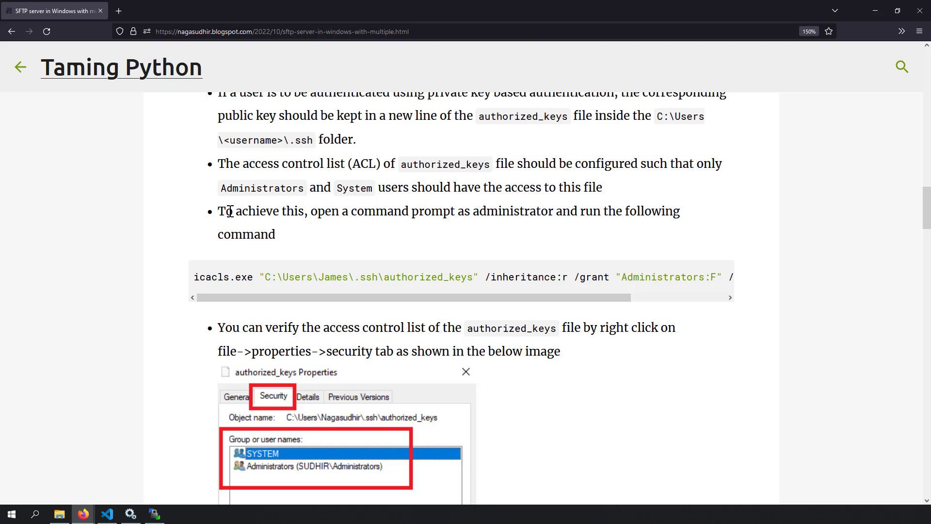
{"action": "left_click_drag", "start_coordinate": [253, 166], "coordinate": [416, 211]}
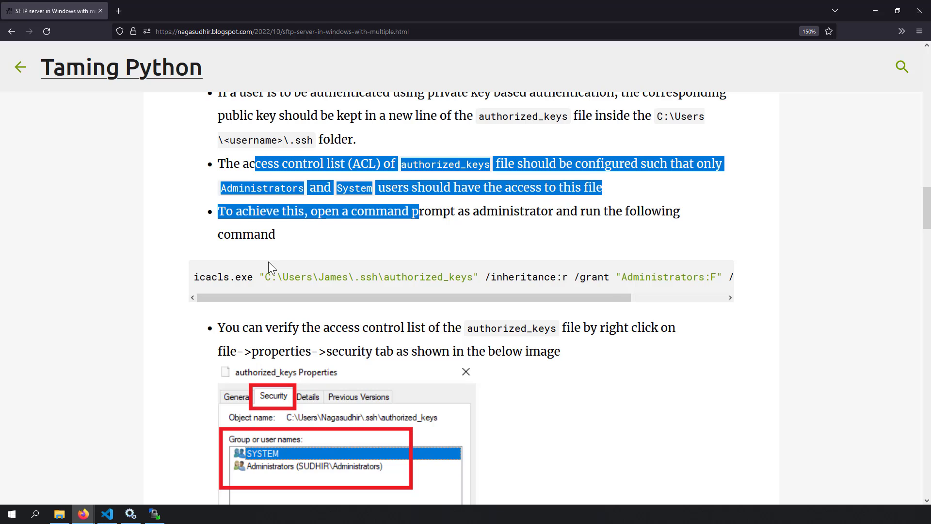
{"action": "left_click_drag", "start_coordinate": [223, 276], "coordinate": [607, 291]}
{"action": "key", "text": "alt+Tab"}
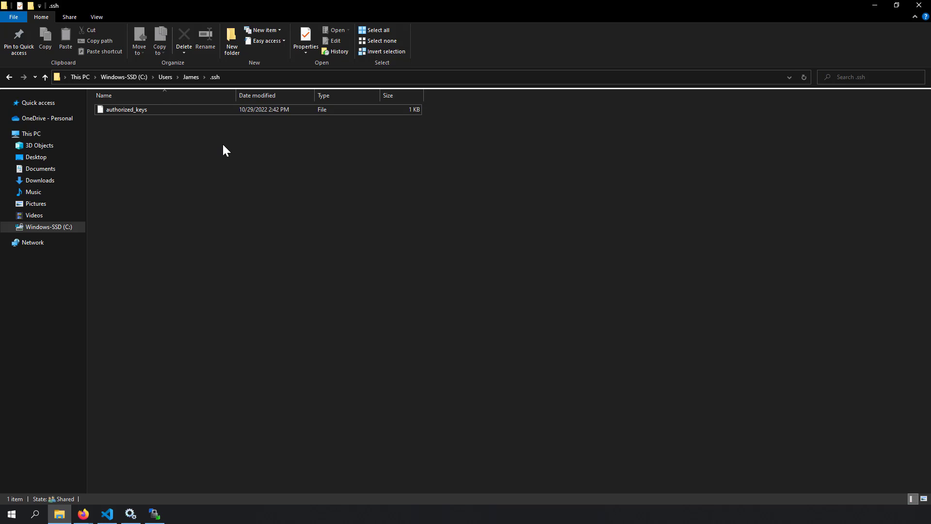
{"action": "double_click", "coordinate": [135, 112]}
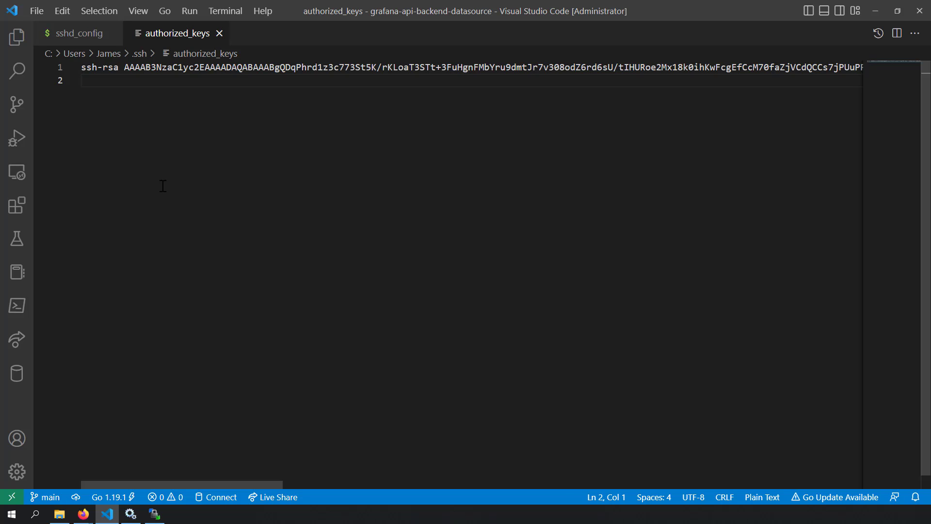
- Close the WinSCP SFTP session and restart the OpenSSH SSH Server service
{"action": "left_click", "coordinate": [155, 513]}
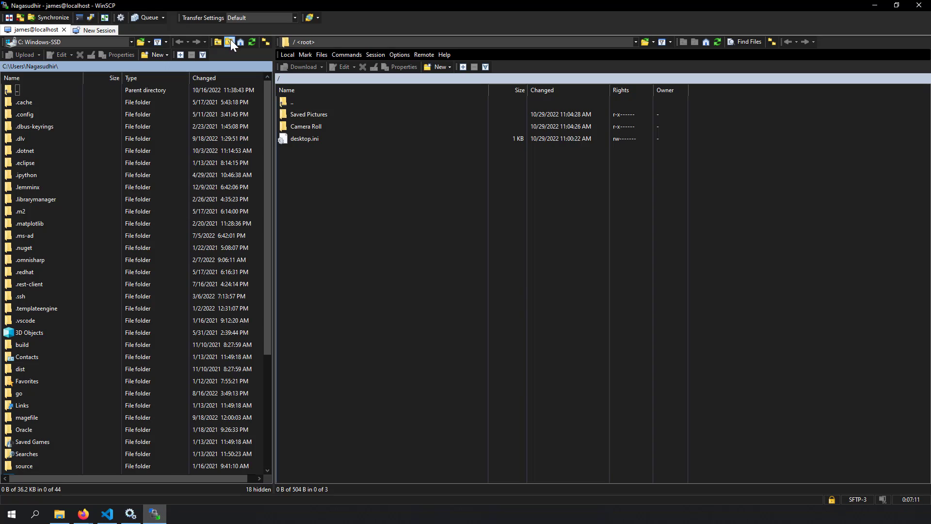
{"action": "left_click", "coordinate": [63, 30]}
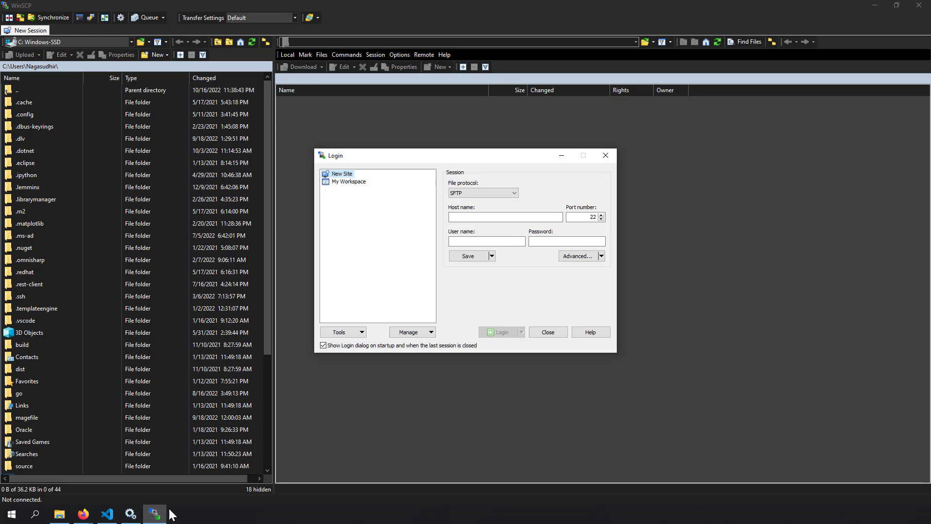
{"action": "left_click", "coordinate": [130, 514]}
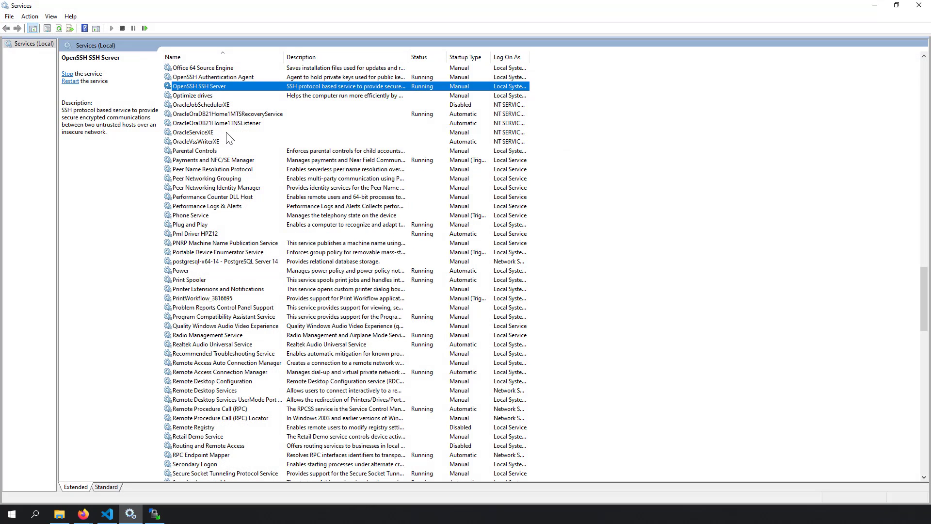
{"action": "right_click", "coordinate": [258, 88]}
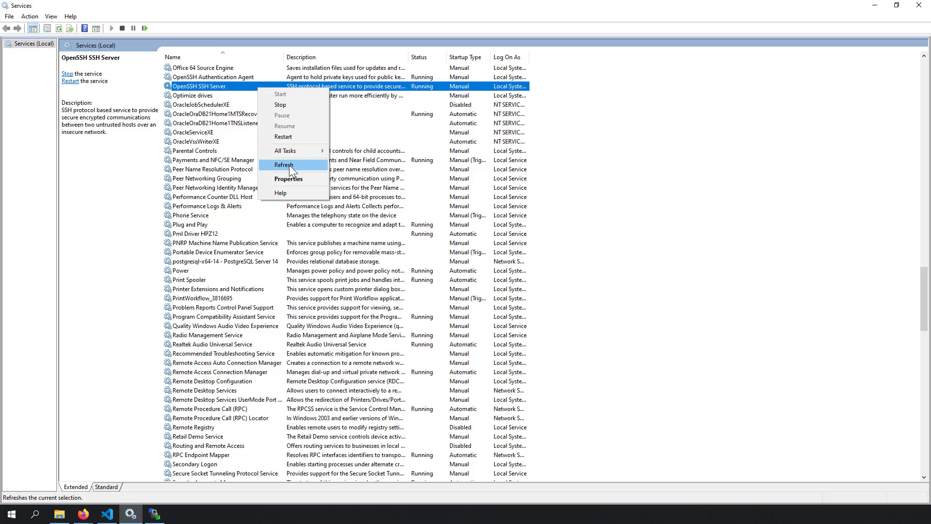
{"action": "left_click", "coordinate": [290, 140]}
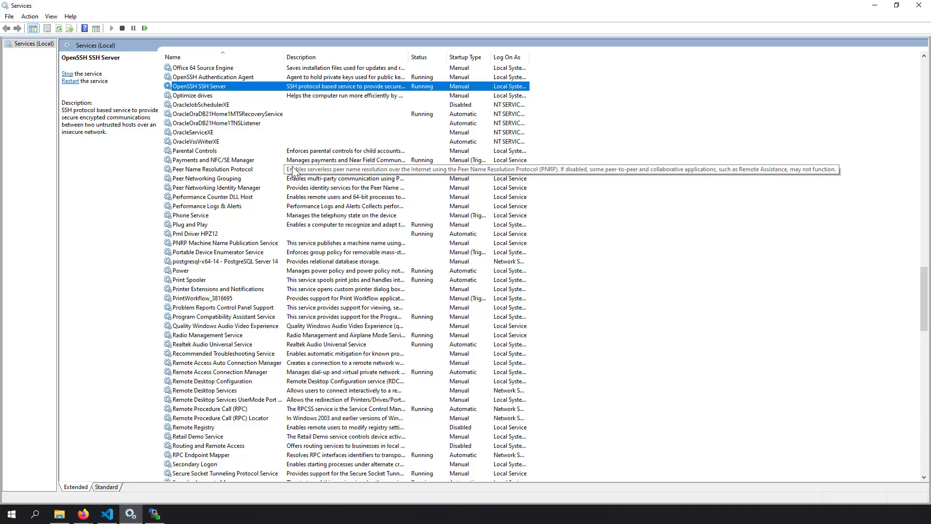
{"action": "key", "text": "alt+Tab"}
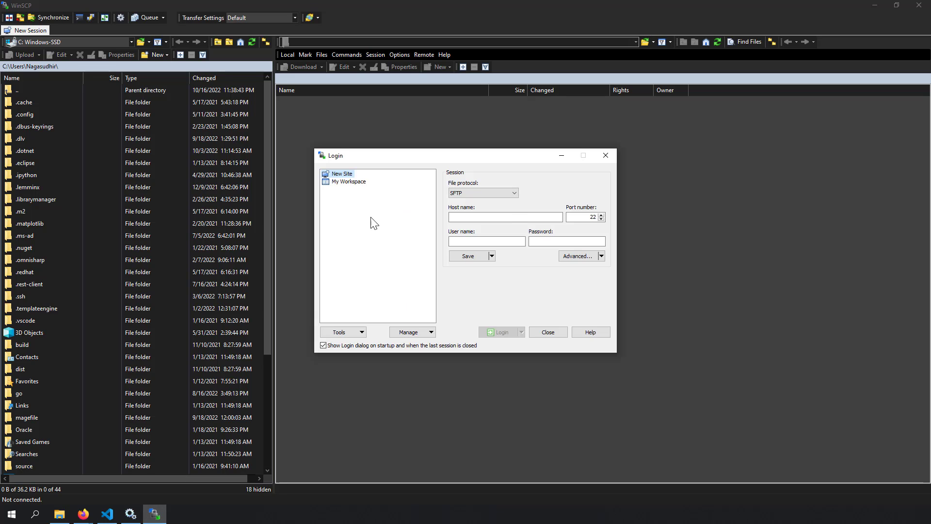
- Enter host localhost and the read-only test user's name in WinSCP's login dialog
{"action": "left_click", "coordinate": [510, 216]}
{"action": "type", "text": "localhost"}
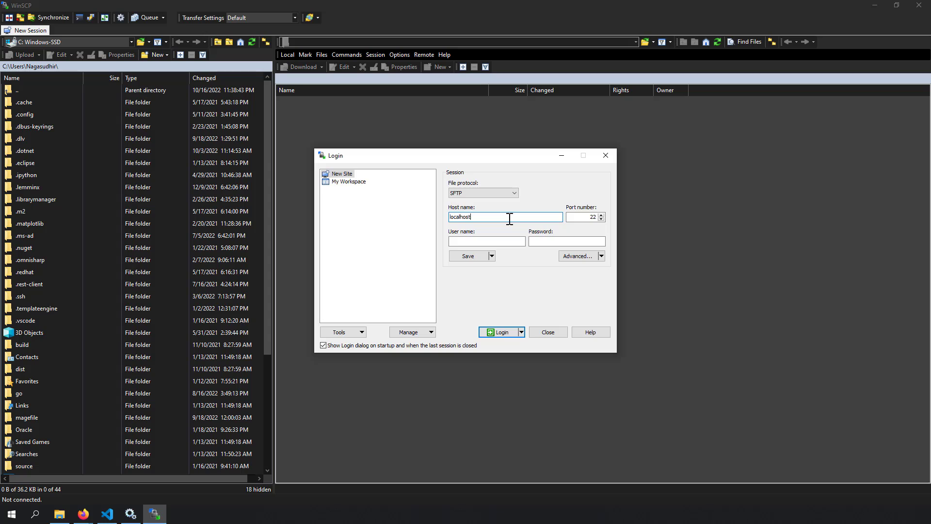
{"action": "key", "text": "Tab"}
{"action": "type", "text": "james"}
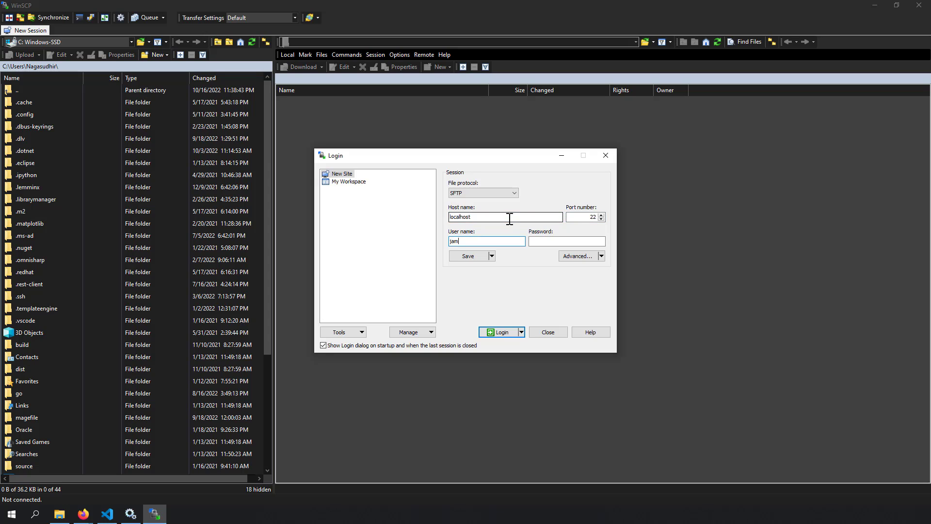
{"action": "left_click", "coordinate": [562, 240]}
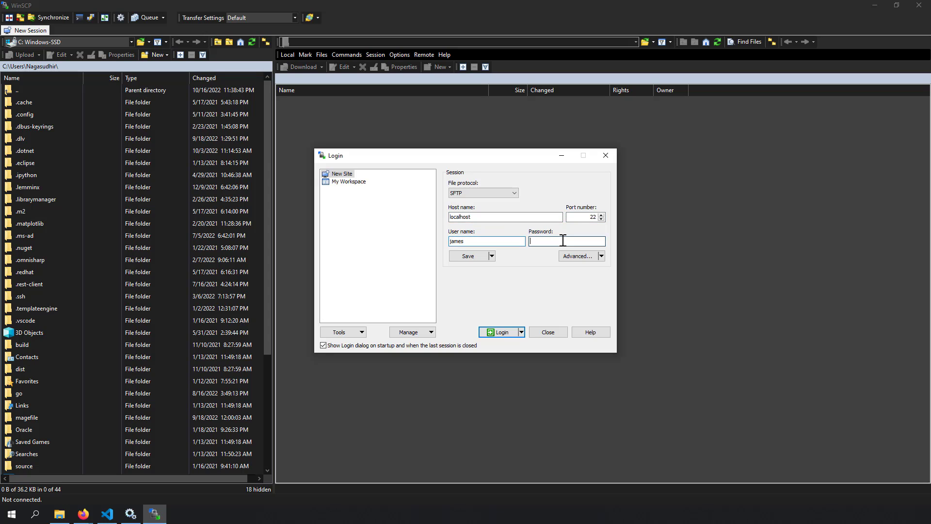
- Set SSH authentication to the id_rsa key, converted and saved as id_rsa.ppk
{"action": "left_click", "coordinate": [574, 257]}
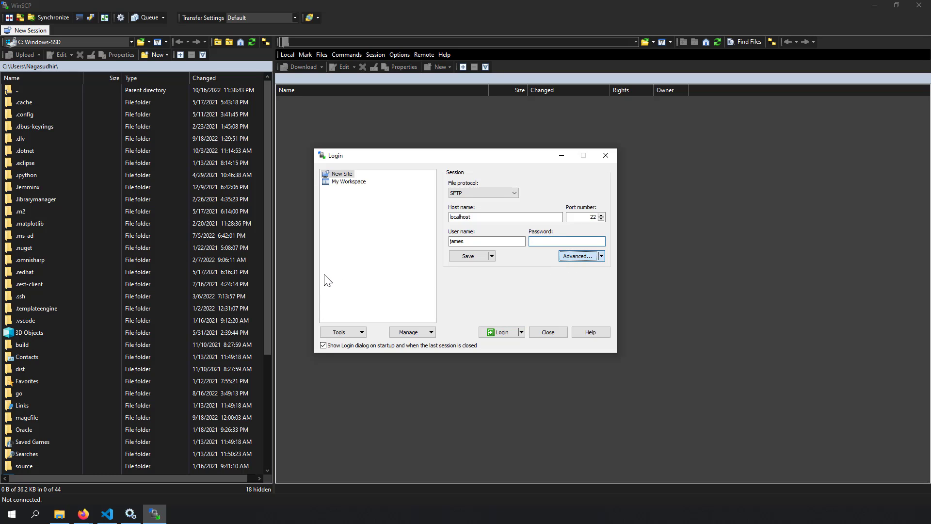
{"action": "left_click", "coordinate": [362, 241]}
{"action": "left_click", "coordinate": [365, 247]}
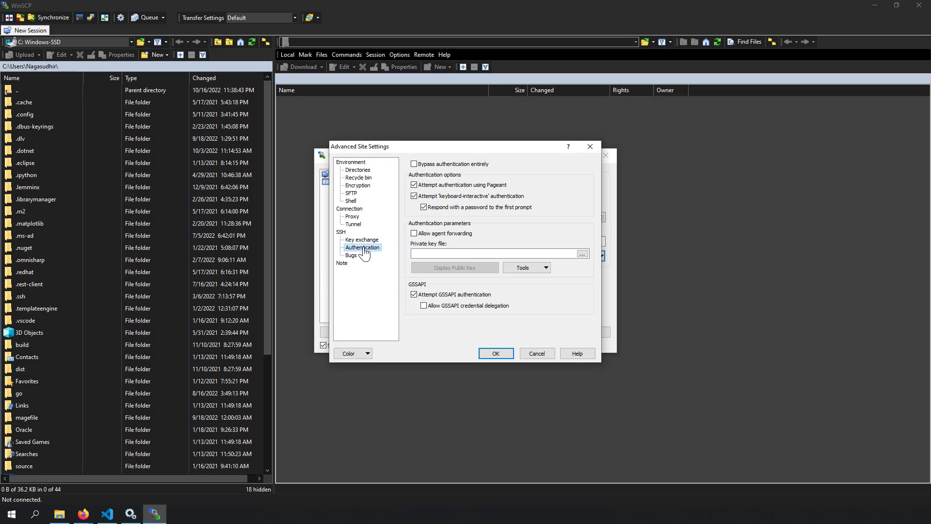
{"action": "left_click", "coordinate": [583, 257]}
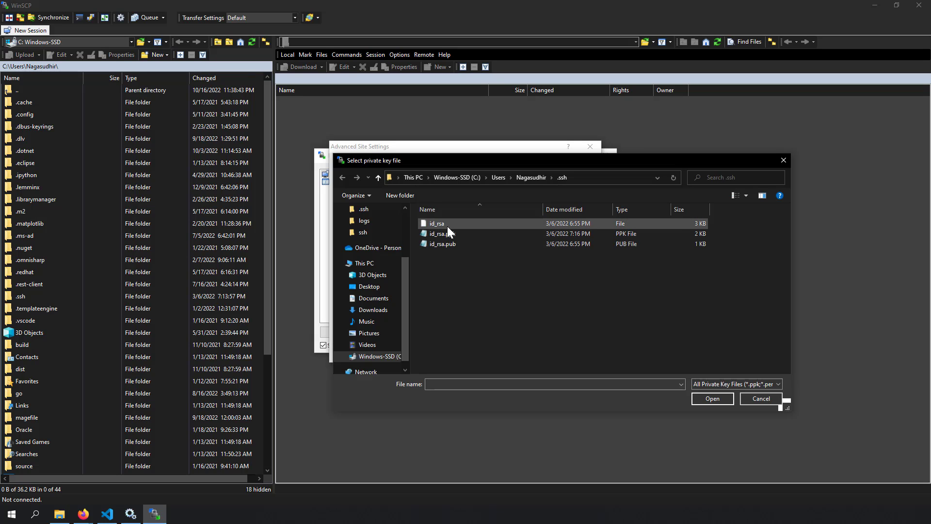
{"action": "left_click", "coordinate": [473, 225]}
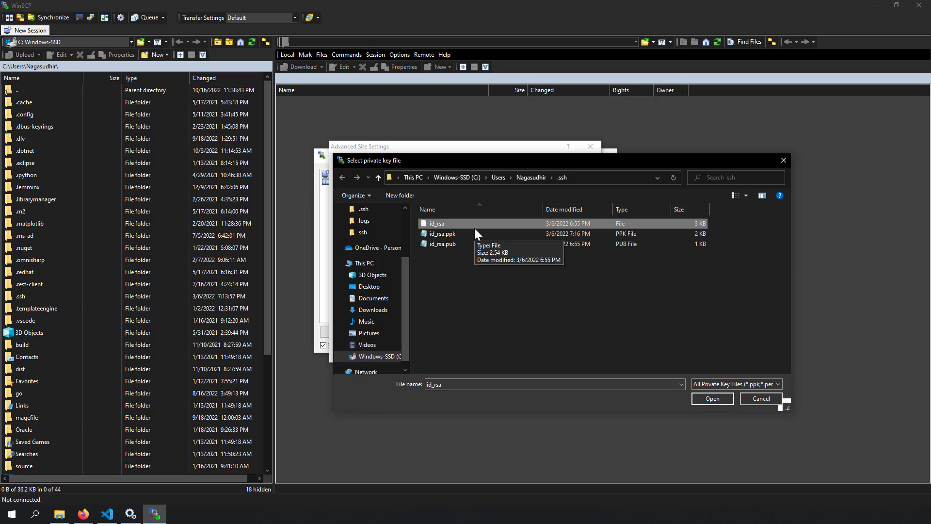
{"action": "double_click", "coordinate": [439, 224]}
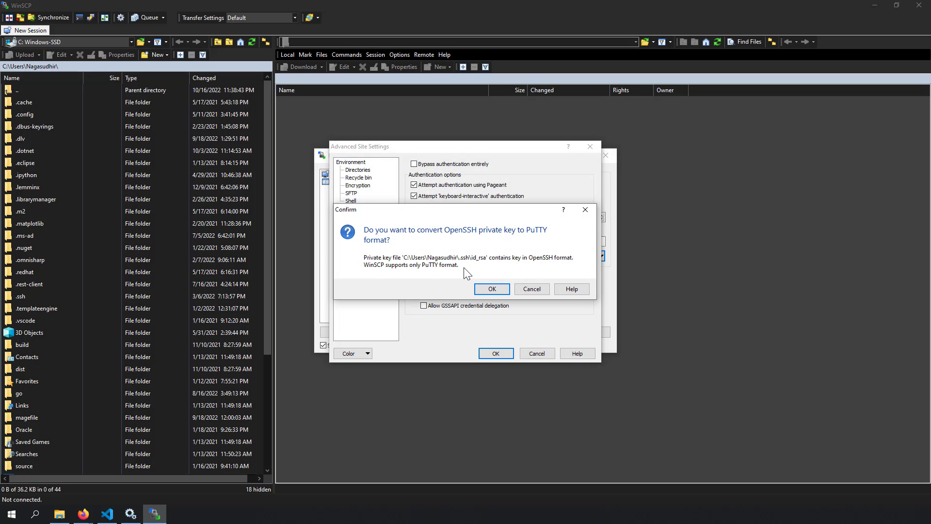
{"action": "left_click", "coordinate": [480, 291]}
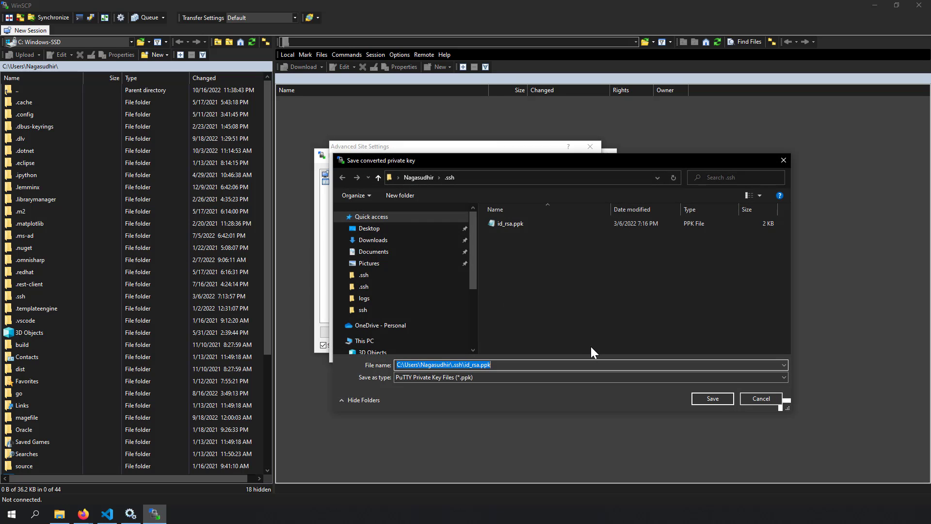
{"action": "left_click", "coordinate": [717, 397]}
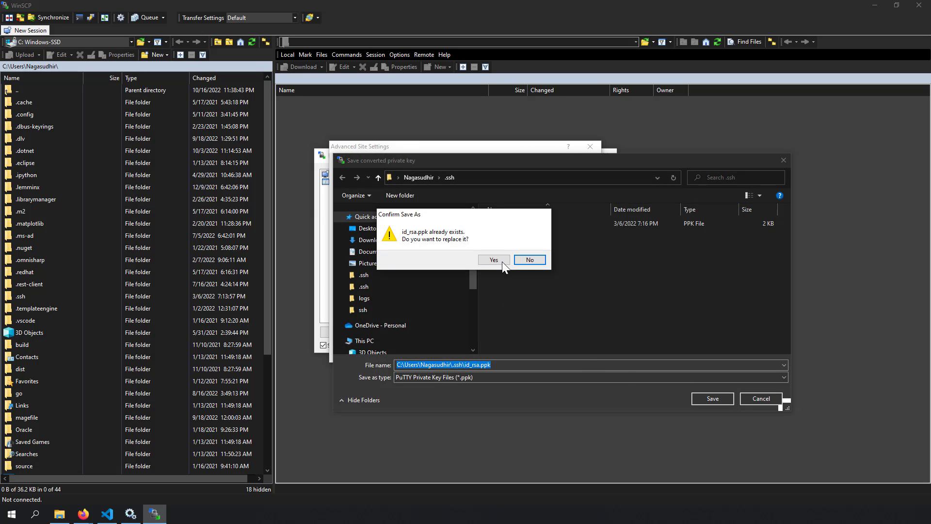
{"action": "left_click", "coordinate": [503, 262]}
- Apply the advanced settings and log in to the local SFTP server
{"action": "left_click", "coordinate": [500, 257]}
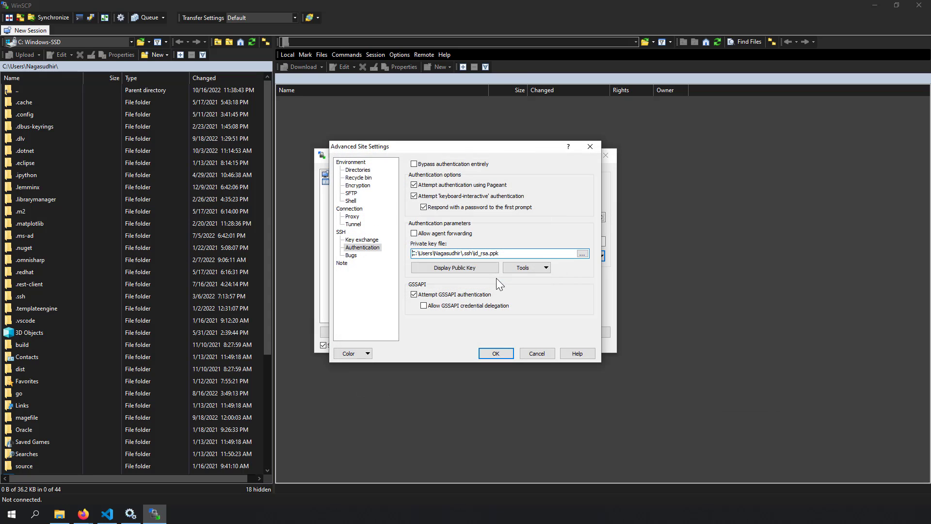
{"action": "left_click", "coordinate": [495, 353]}
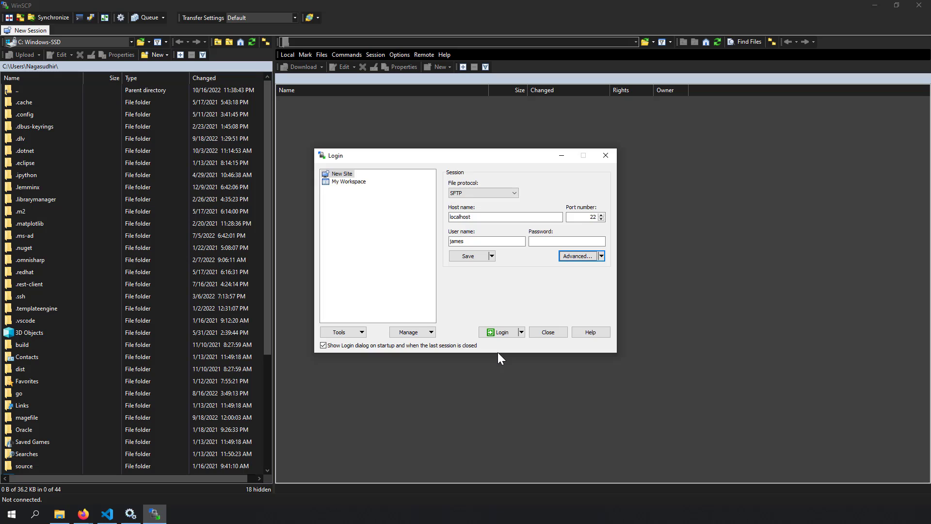
{"action": "left_click", "coordinate": [497, 336]}
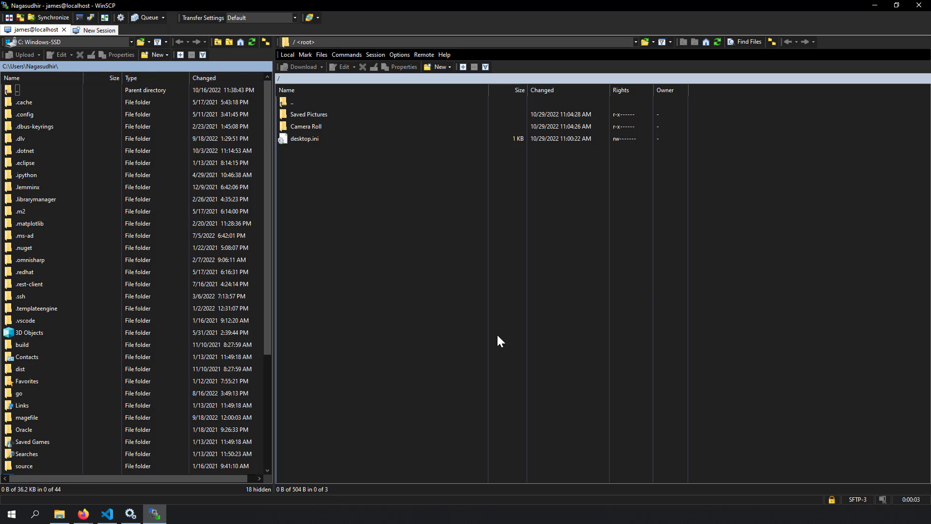
{"action": "key", "text": "alt+Tab"}
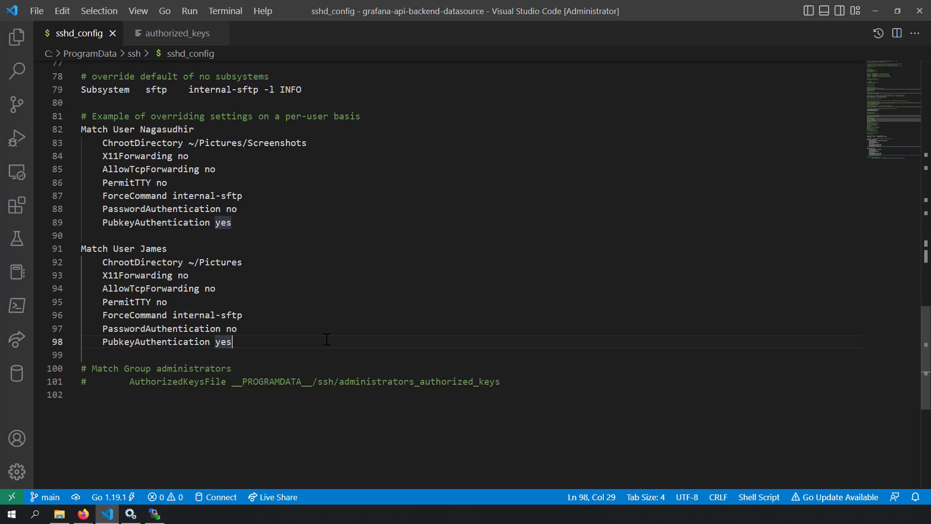
- Review the blog's read-only section, then select the ~/Pictures chroot path on sshd_config line 92
{"action": "key", "text": "alt+Tab"}
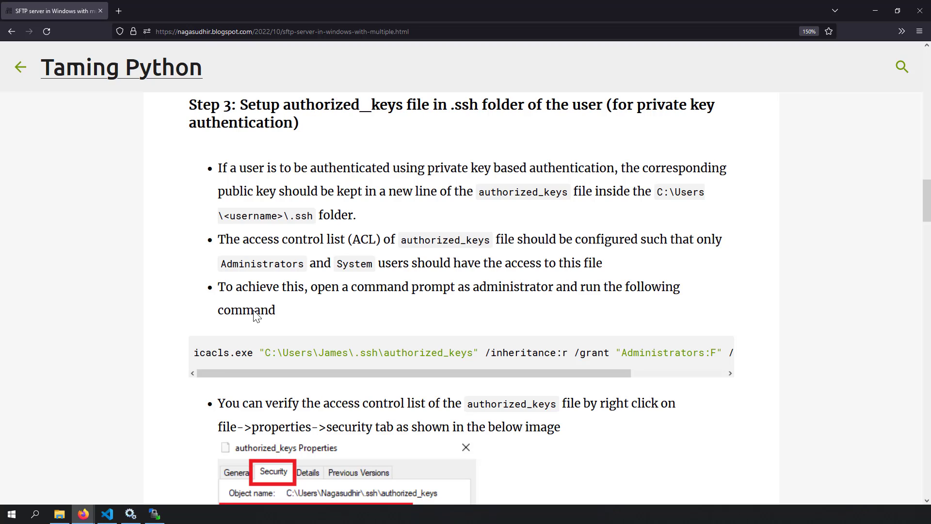
{"action": "scroll", "coordinate": [256, 315], "scroll_direction": "down", "scroll_amount": 10}
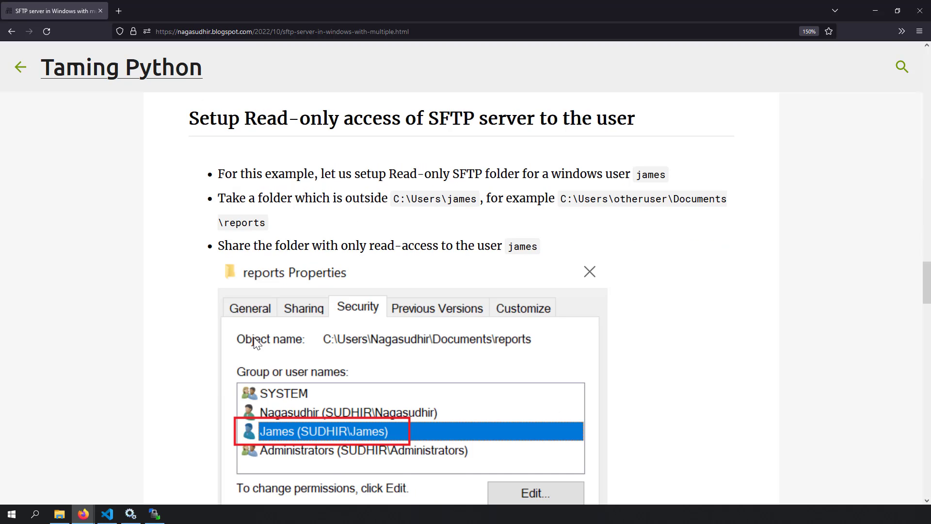
{"action": "key", "text": "alt+Tab"}
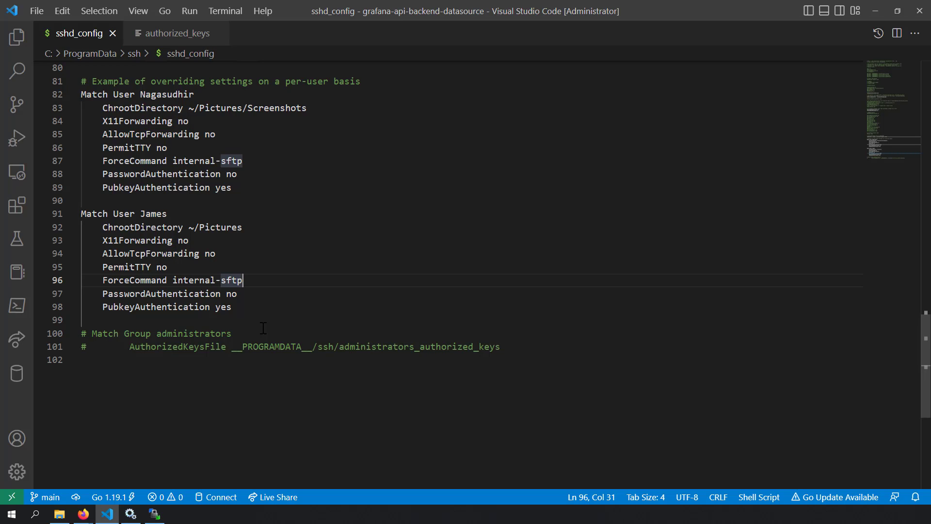
{"action": "left_click", "coordinate": [189, 227]}
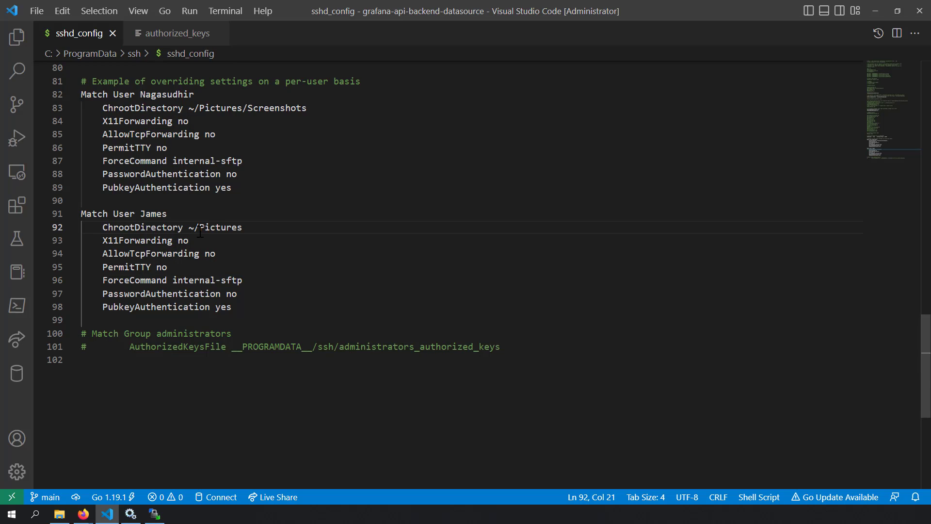
{"action": "left_click_drag", "start_coordinate": [190, 228], "coordinate": [243, 227]}
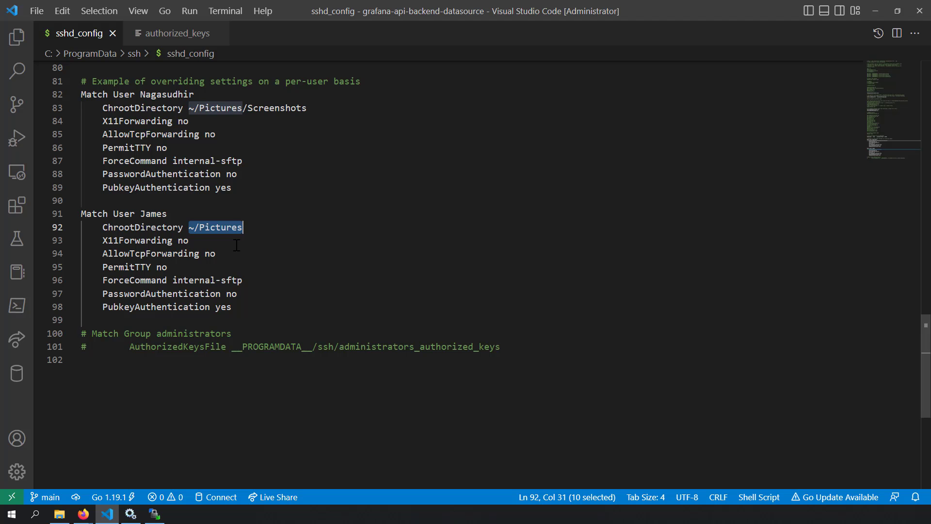
{"action": "key", "text": "alt+Tab"}
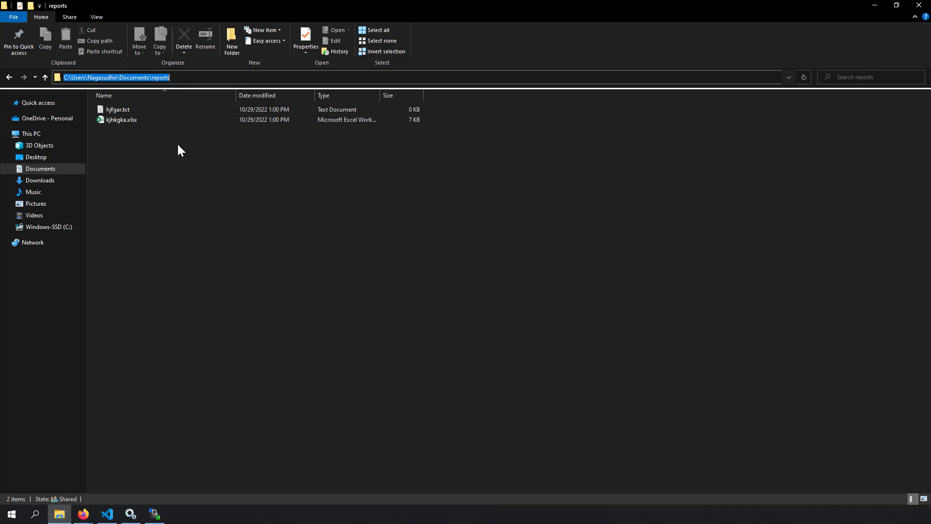
- Add the second user to the reports folder's sharing list with Read permission
{"action": "key", "text": "alt+Tab"}
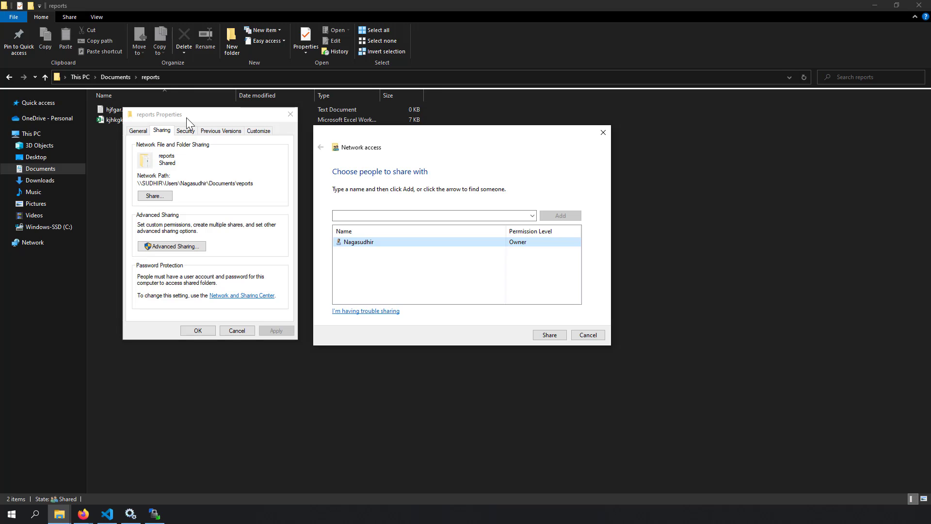
{"action": "left_click", "coordinate": [150, 136]}
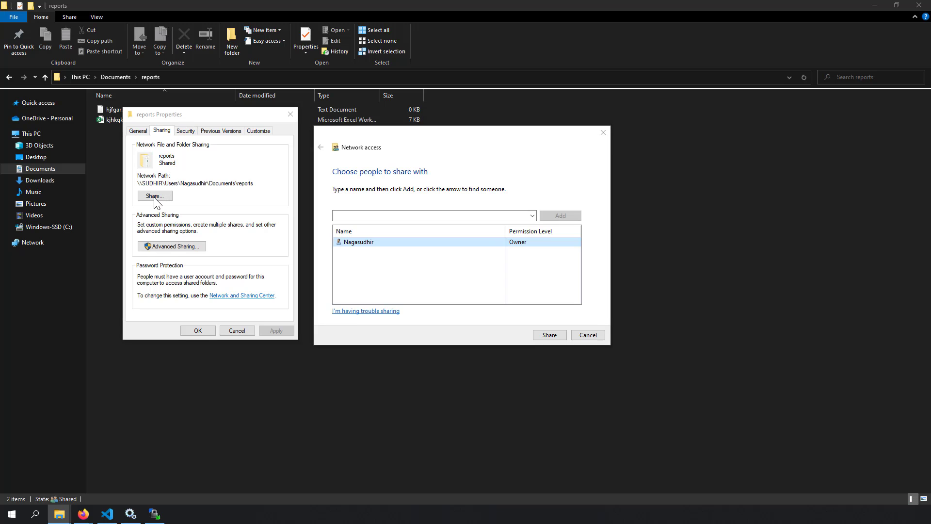
{"action": "mouse_move", "coordinate": [378, 241]}
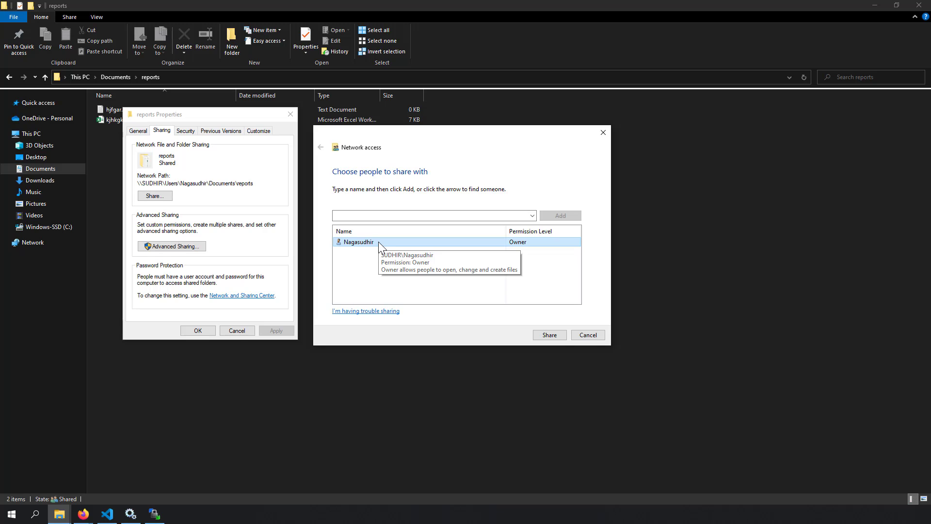
{"action": "left_click", "coordinate": [533, 216]}
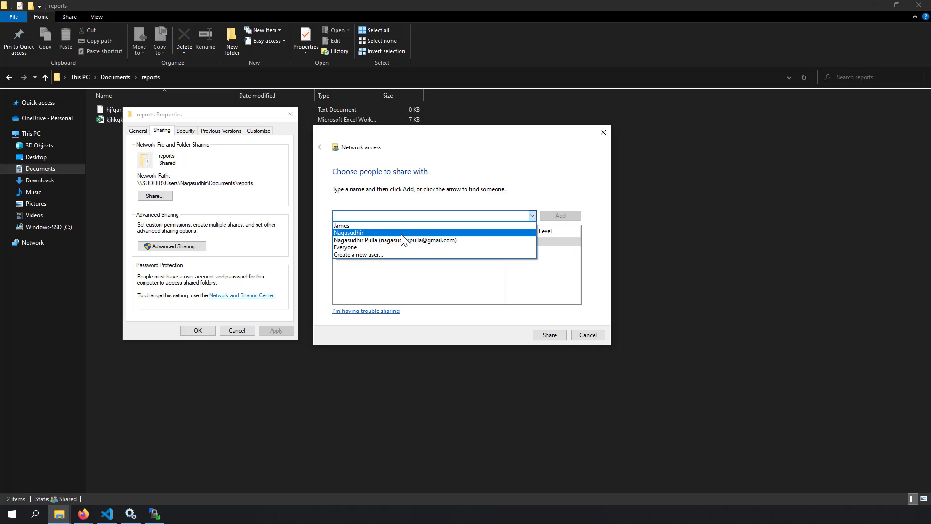
{"action": "left_click", "coordinate": [404, 226]}
{"action": "left_click", "coordinate": [551, 216]}
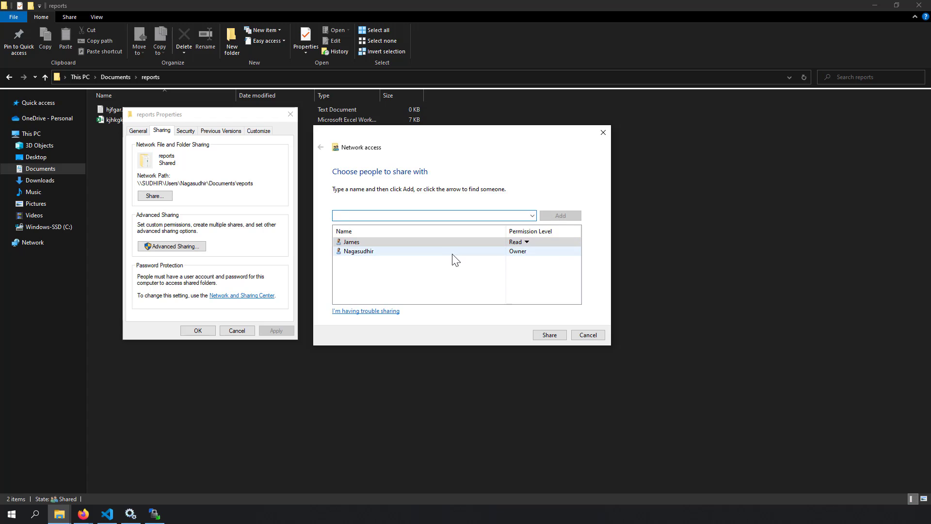
{"action": "left_click", "coordinate": [525, 242]}
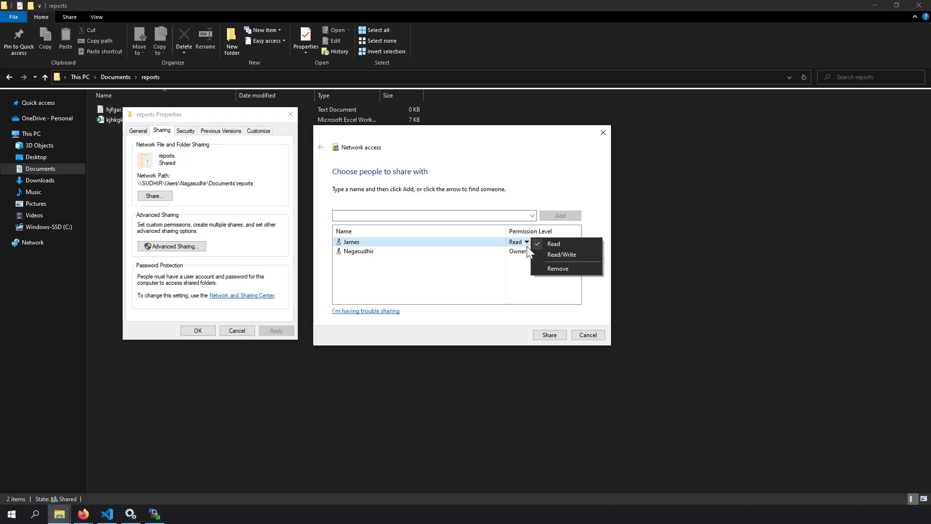
{"action": "left_click", "coordinate": [556, 245]}
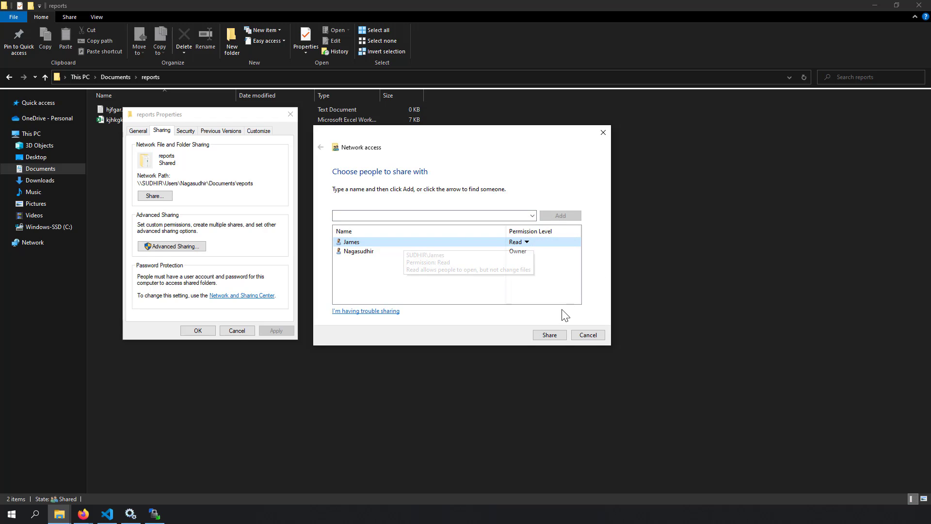
- Share the reports folder, close its properties, and select its full path
{"action": "left_click", "coordinate": [546, 332]}
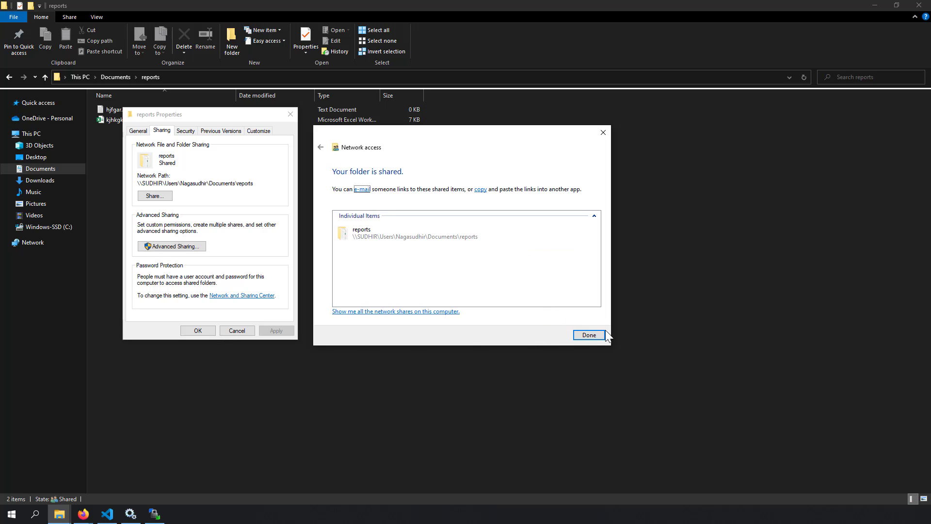
{"action": "left_click", "coordinate": [588, 335]}
{"action": "left_click", "coordinate": [206, 330]}
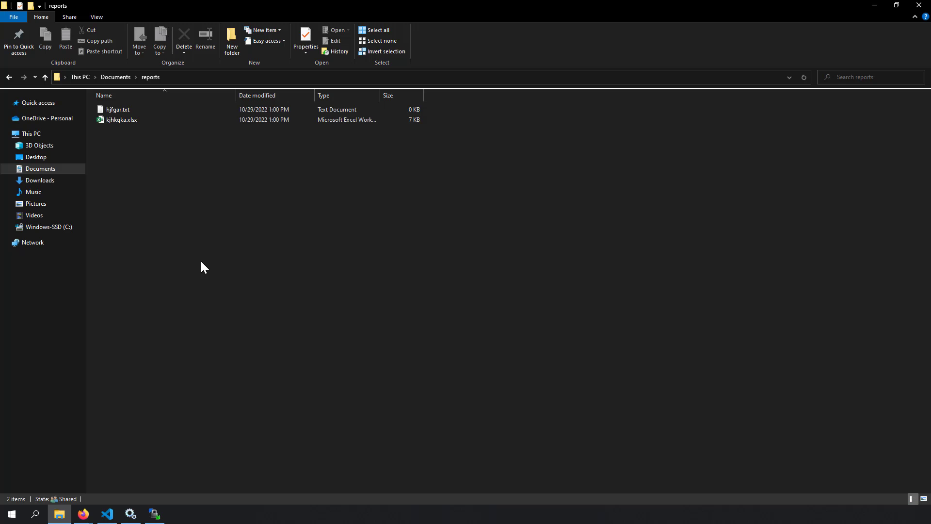
{"action": "left_click", "coordinate": [178, 75]}
- Replace ~/Pictures on line 92 with the quoted Documents\reports path and save sshd_config
{"action": "key", "text": "alt+Tab"}
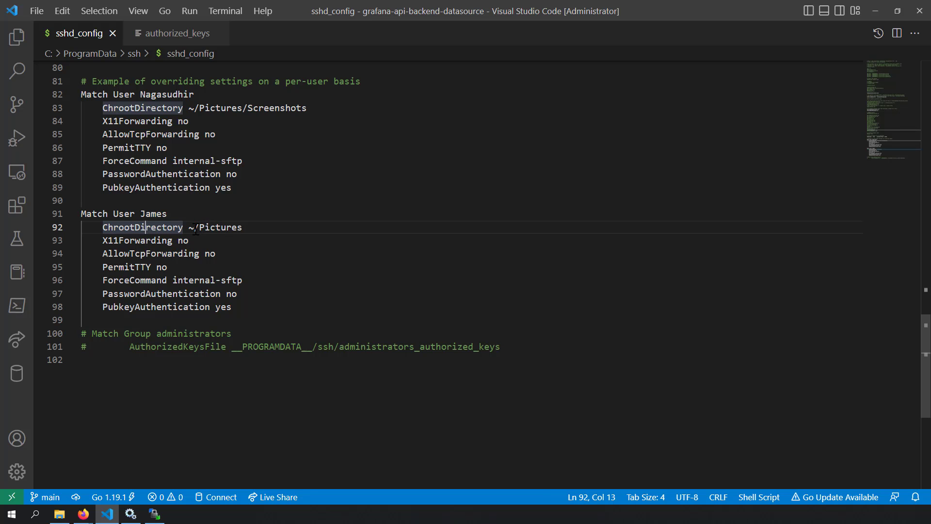
{"action": "left_click_drag", "start_coordinate": [188, 228], "coordinate": [243, 234]}
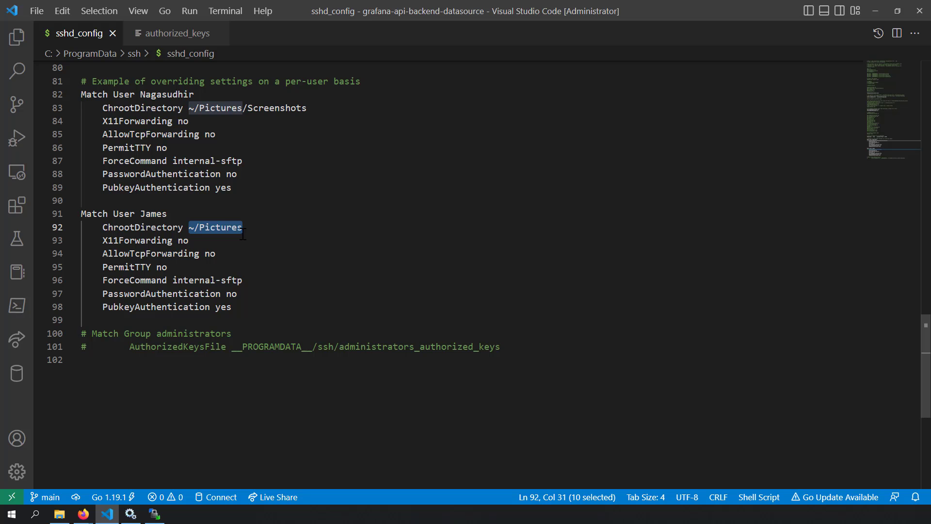
{"action": "key", "text": "BackSpace"}
{"action": "type", "text": "\"\""}
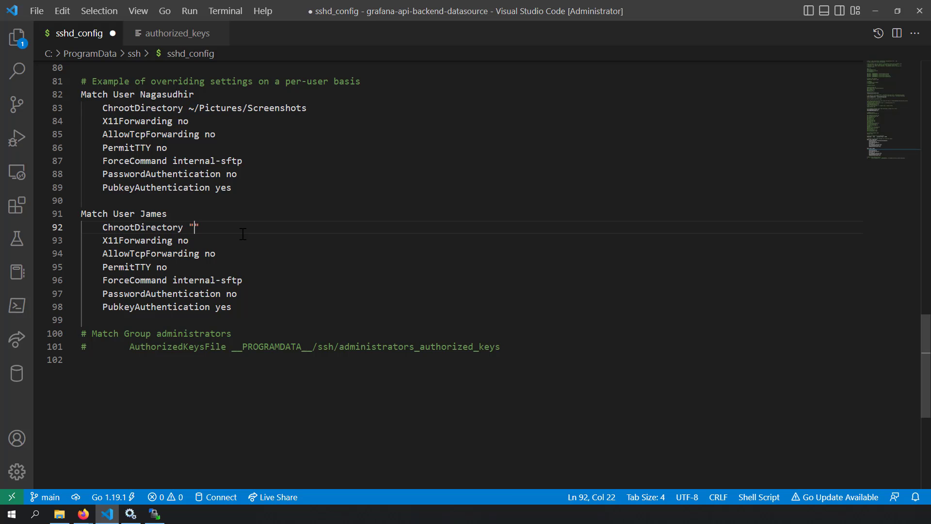
{"action": "type", "text": "C:\\Users\\Nagasudhir\\Documents\\reports"}
{"action": "left_click_drag", "start_coordinate": [193, 228], "coordinate": [338, 228]}
{"action": "left_click", "coordinate": [338, 229]}
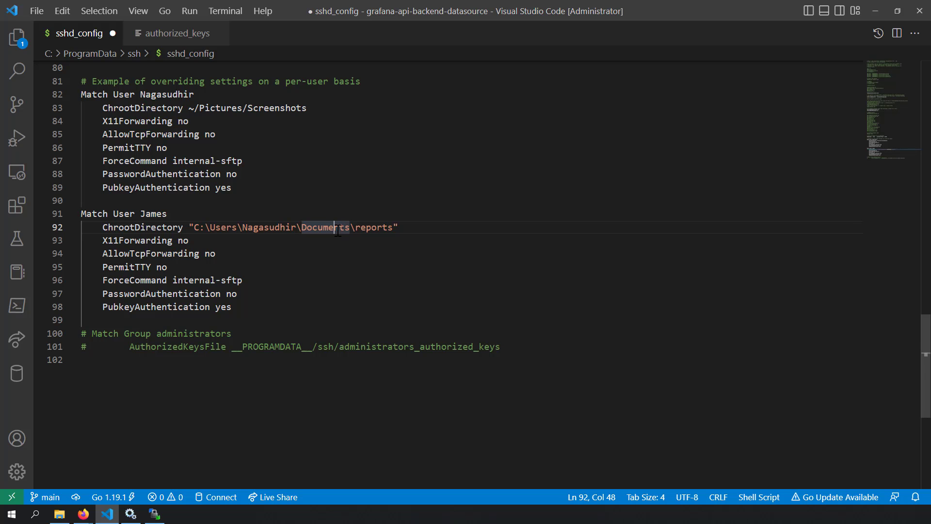
{"action": "left_click", "coordinate": [311, 267]}
{"action": "key", "text": "ctrl+s"}
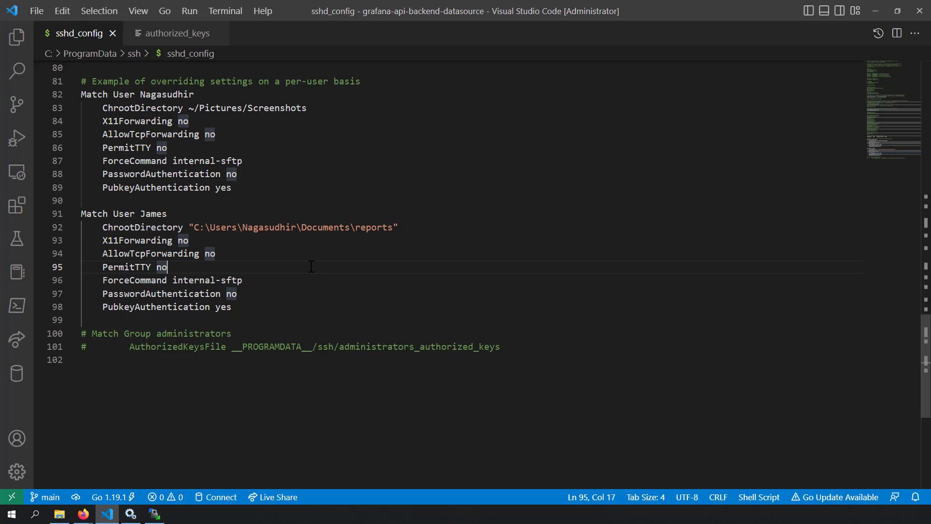
- Restart the OpenSSH SSH Server service in Services
{"action": "left_click", "coordinate": [140, 517]}
{"action": "right_click", "coordinate": [312, 88]}
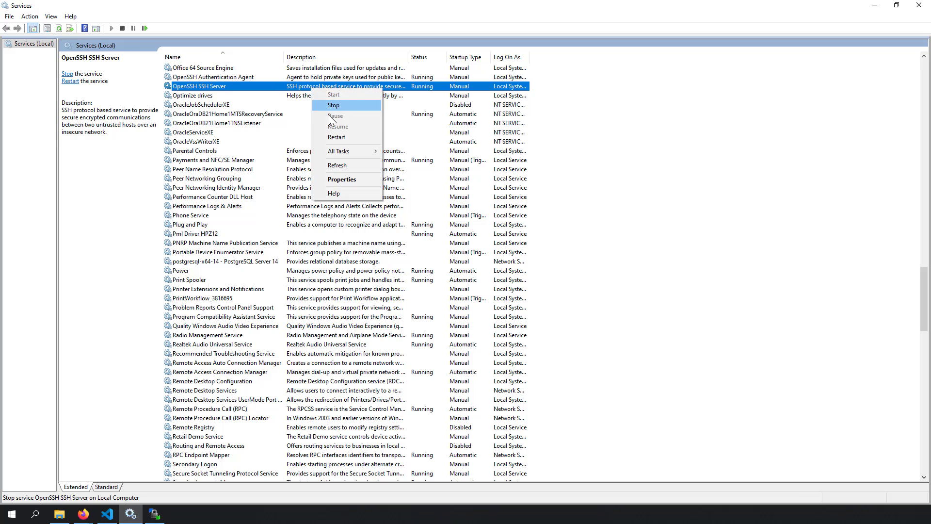
{"action": "left_click", "coordinate": [336, 137]}
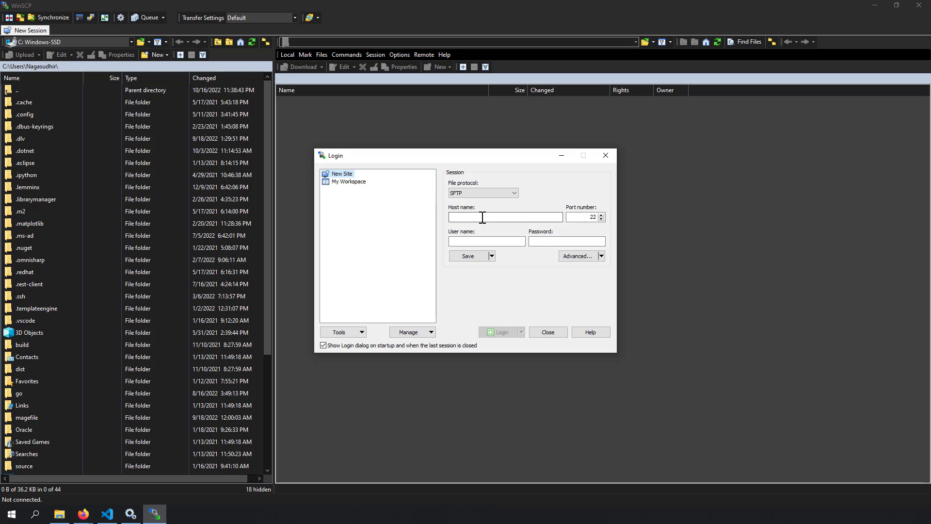
- Enter localhost as the WinSCP host name and the chrooted user's name
{"action": "left_click", "coordinate": [482, 217]}
{"action": "type", "text": "locao"}
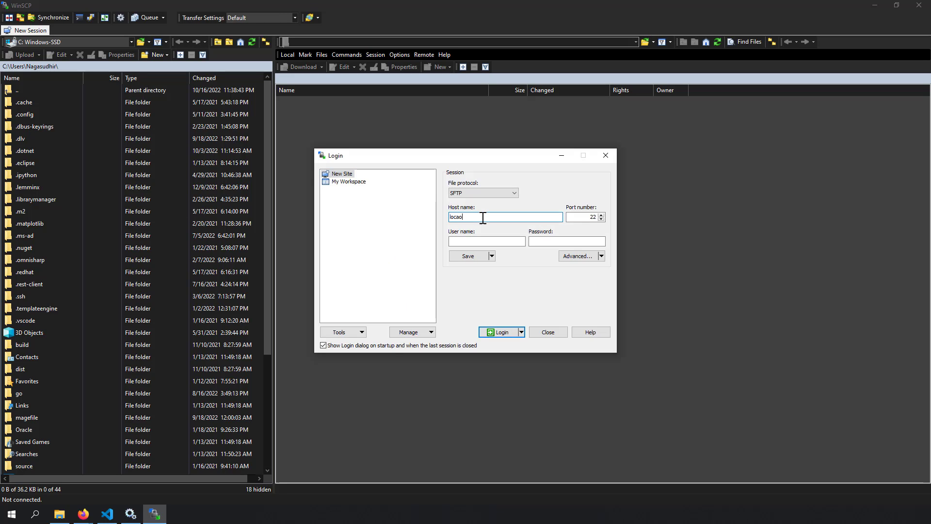
{"action": "type", "text": "host"}
{"action": "key", "text": "Tab"}
{"action": "type", "text": "james"}
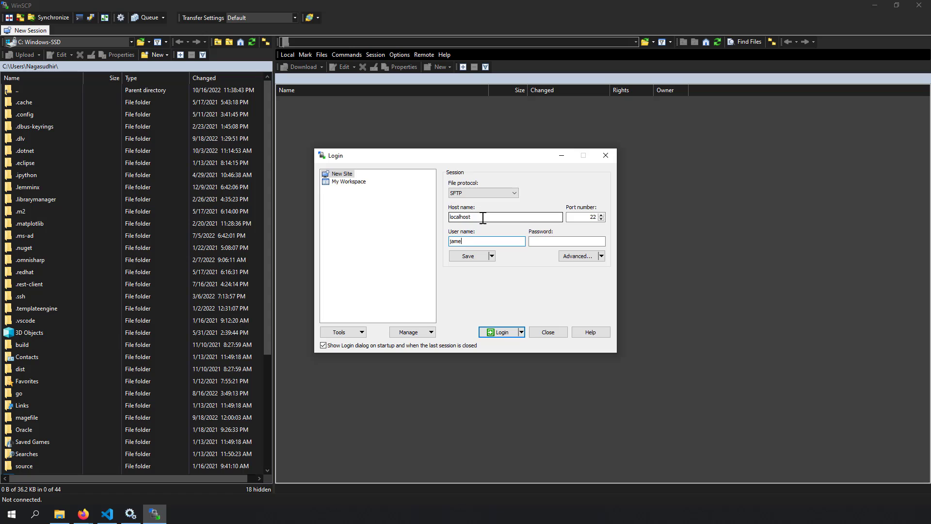
- Set id_rsa.ppk as the SSH authentication private key and log in over SFTP
{"action": "left_click", "coordinate": [572, 257]}
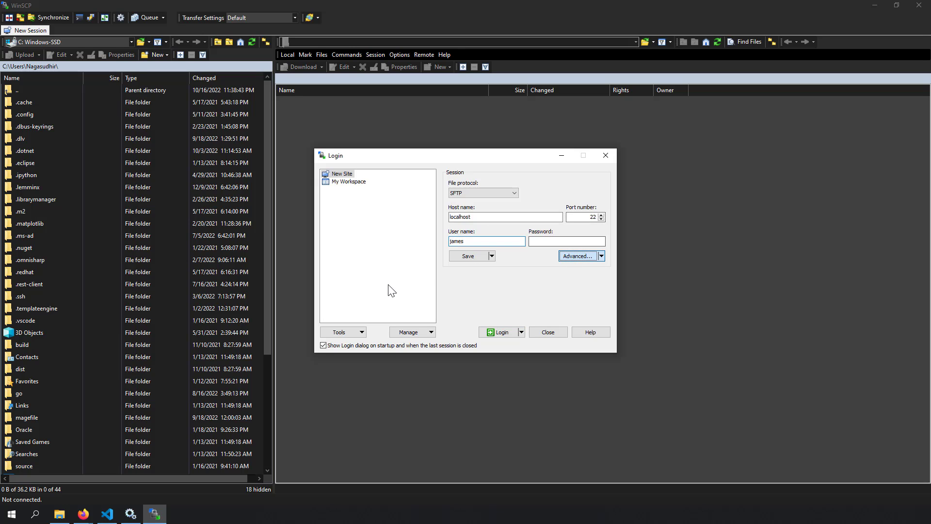
{"action": "left_click", "coordinate": [362, 248]}
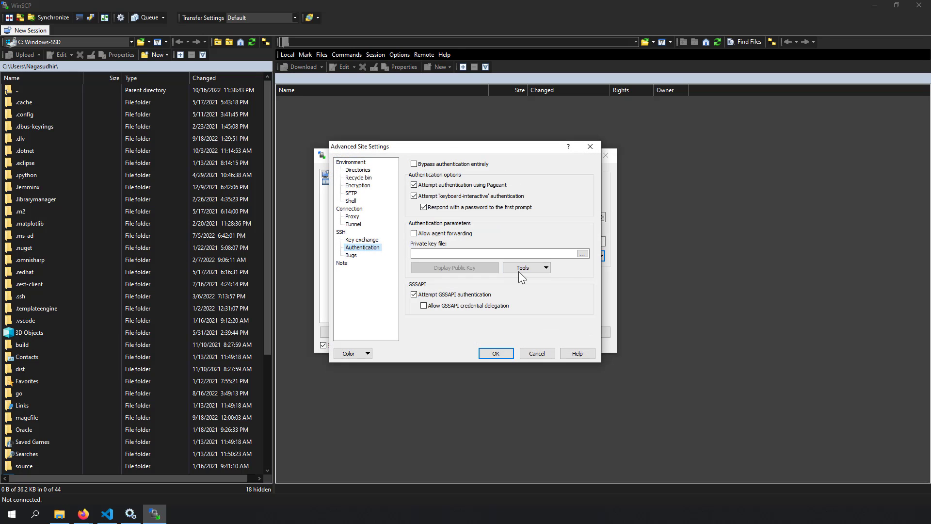
{"action": "left_click", "coordinate": [582, 253]}
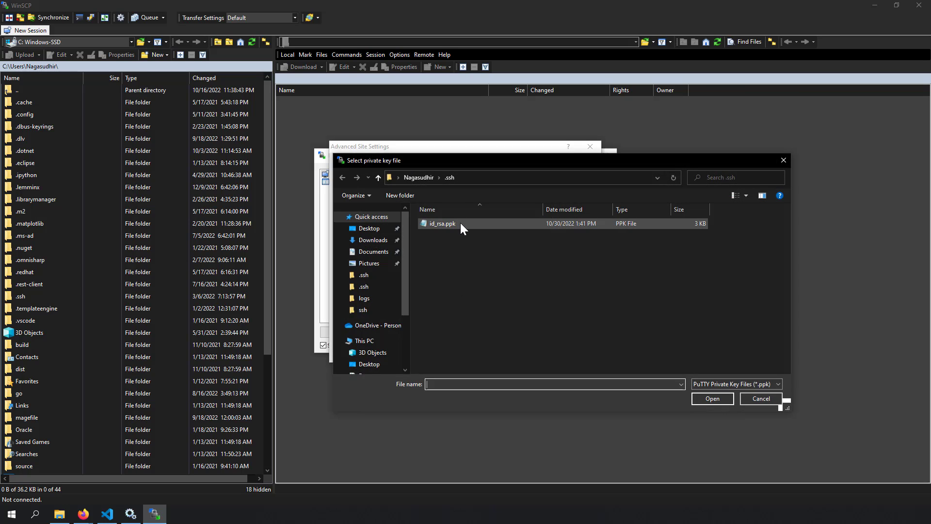
{"action": "double_click", "coordinate": [460, 222]}
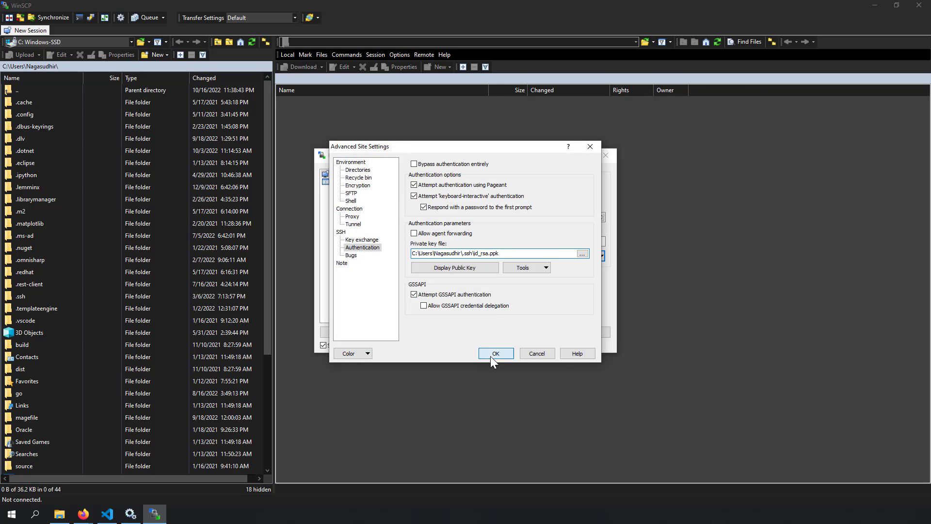
{"action": "left_click", "coordinate": [491, 354]}
{"action": "left_click", "coordinate": [509, 333]}
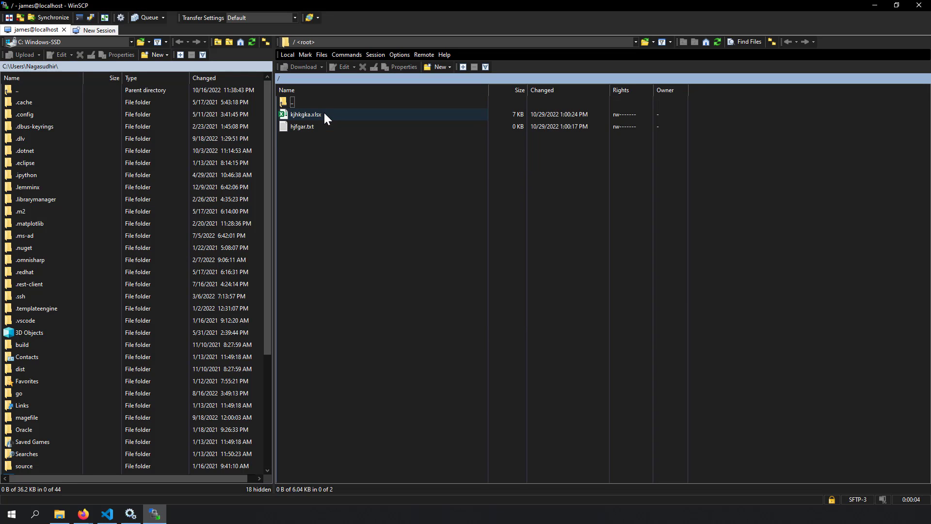
- Try renaming kjhgka.xlsx to gfdgf.xlsx and dismiss the permission denied error
{"action": "left_click", "coordinate": [323, 113]}
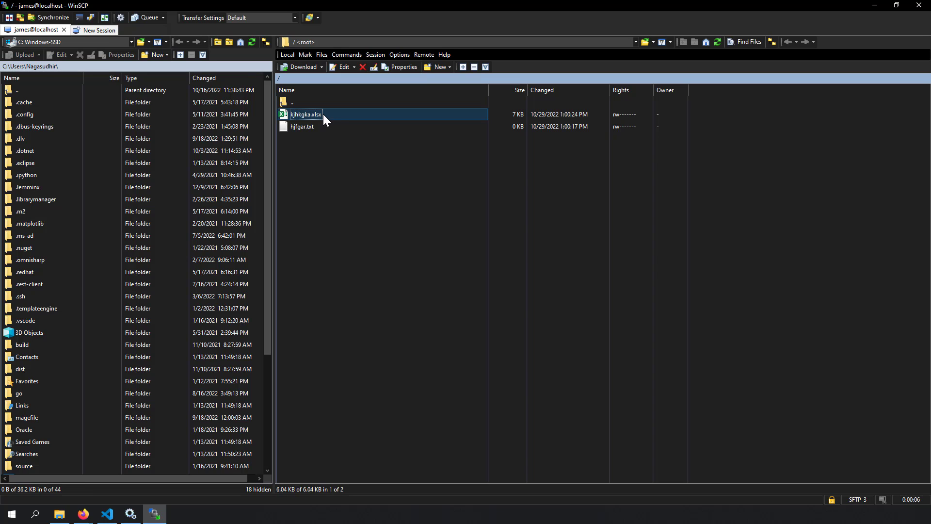
{"action": "left_click", "coordinate": [323, 114]}
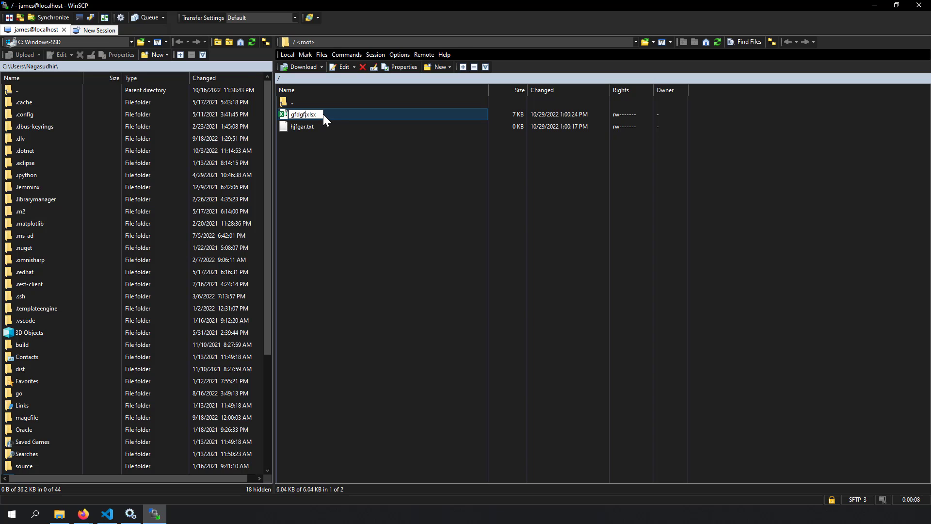
{"action": "key", "text": "Return"}
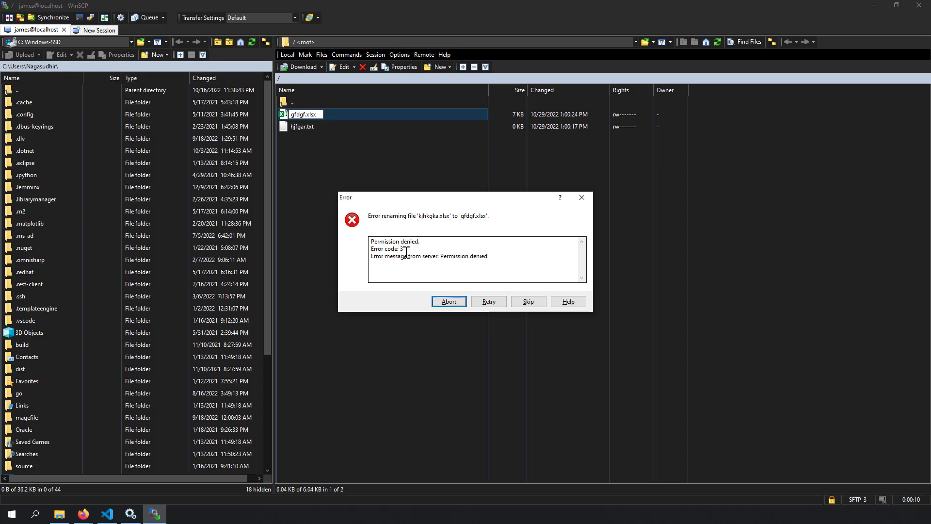
{"action": "key", "text": "Escape"}
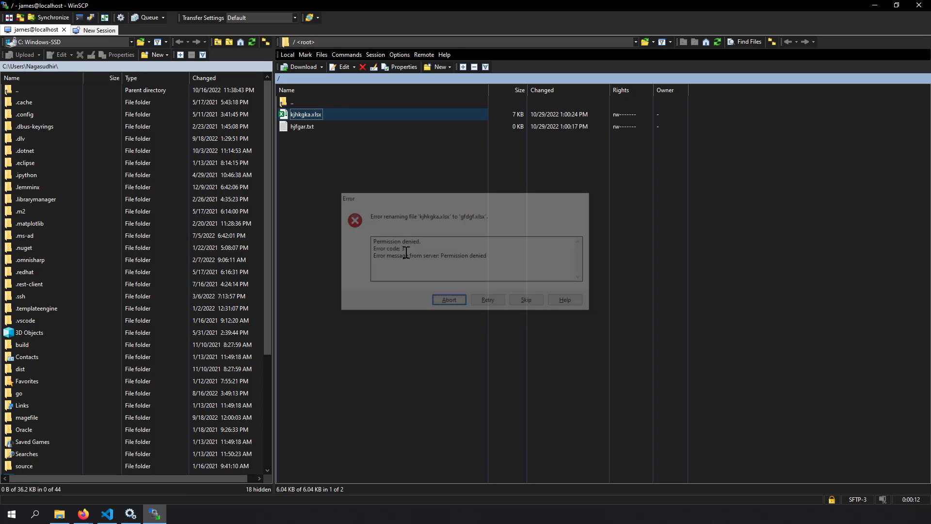
- Try creating remote file asdass.txt with text 'assdasda', abort after the failure, return to the blog post
{"action": "right_click", "coordinate": [329, 169]}
{"action": "mouse_move", "coordinate": [392, 228]}
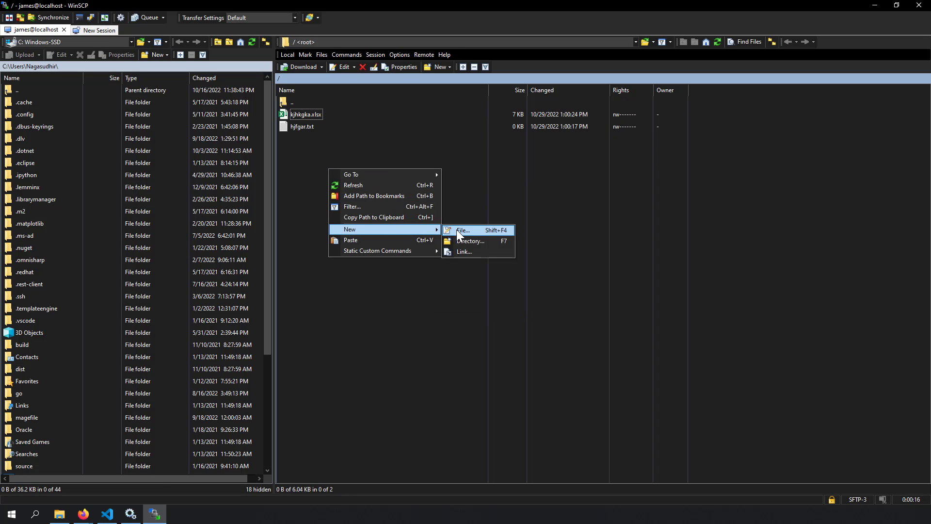
{"action": "left_click", "coordinate": [459, 231]}
{"action": "type", "text": "asdas"}
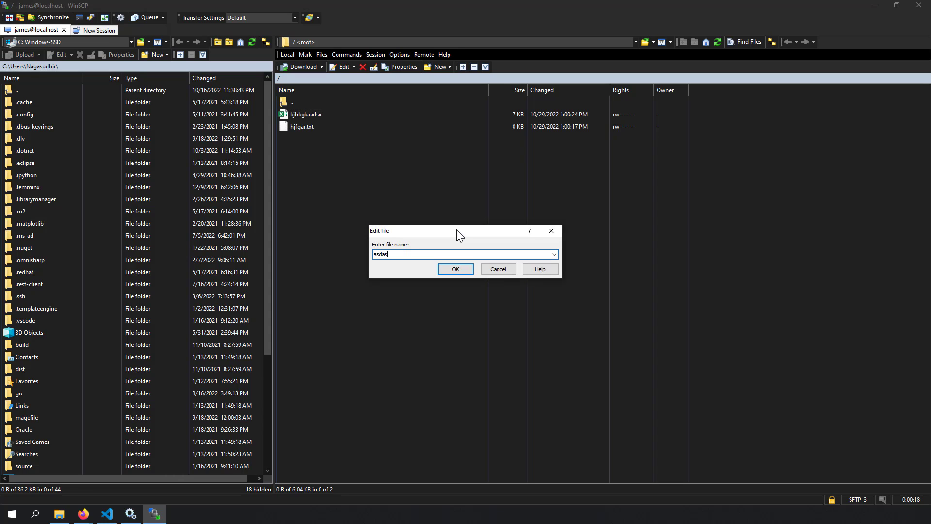
{"action": "type", "text": "s.txt"}
{"action": "key", "text": "Return"}
{"action": "type", "text": "assdasda"}
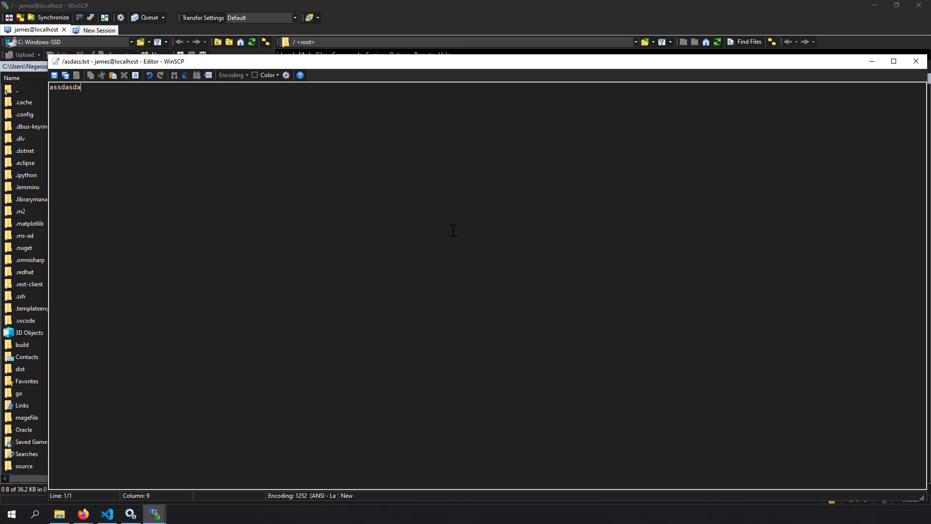
{"action": "left_click", "coordinate": [54, 75]}
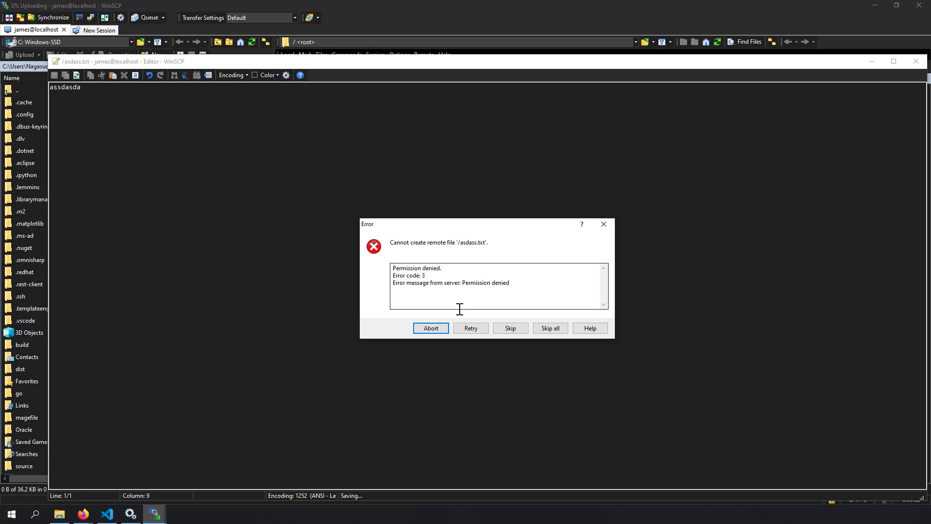
{"action": "left_click", "coordinate": [441, 326]}
{"action": "left_click", "coordinate": [915, 60]}
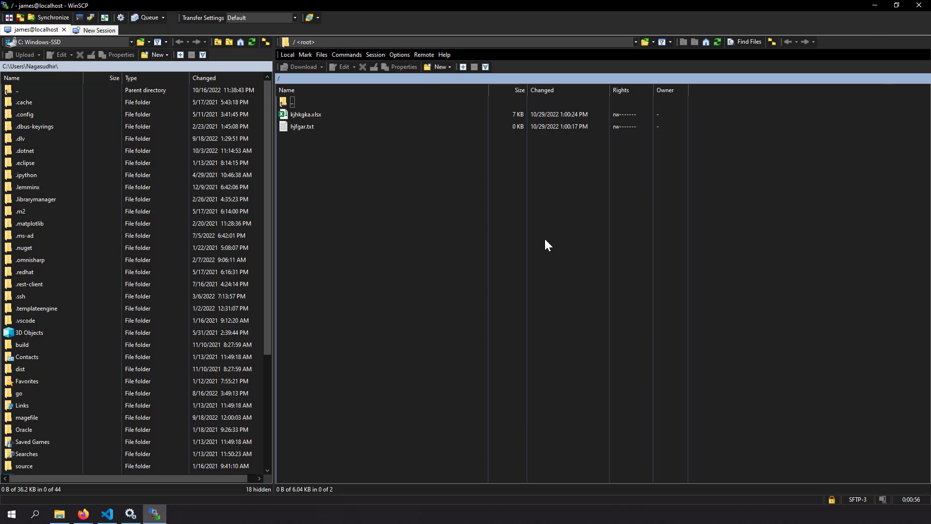
{"action": "key", "text": "alt+Tab"}
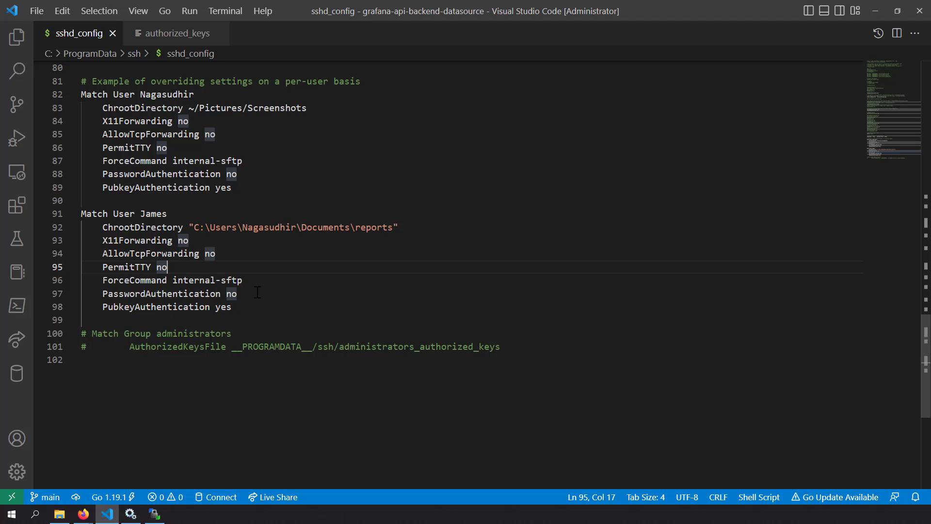
{"action": "key", "text": "alt+Tab"}
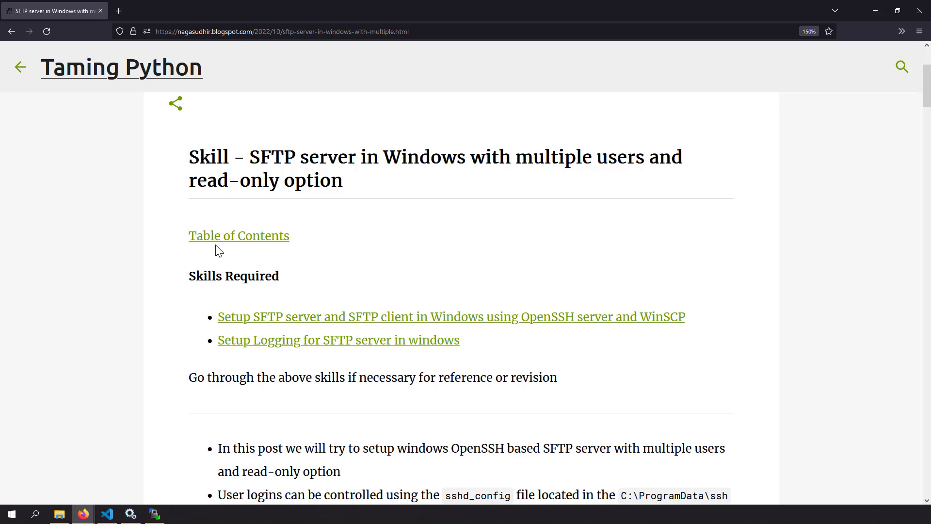
- Scroll the Taming Python post down past Step 3 to the References list
{"action": "scroll", "coordinate": [366, 433], "scroll_direction": "down", "scroll_amount": 15}
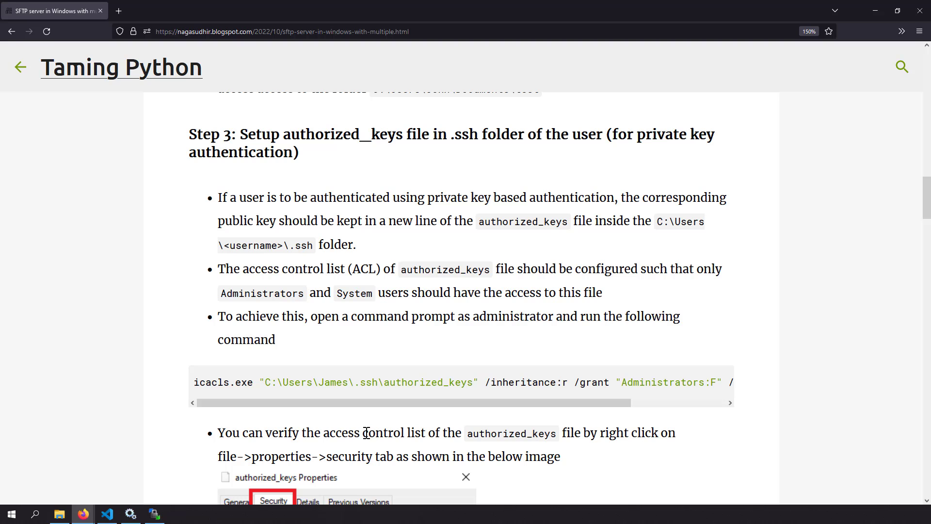
{"action": "scroll", "coordinate": [366, 432], "scroll_direction": "down", "scroll_amount": 15}
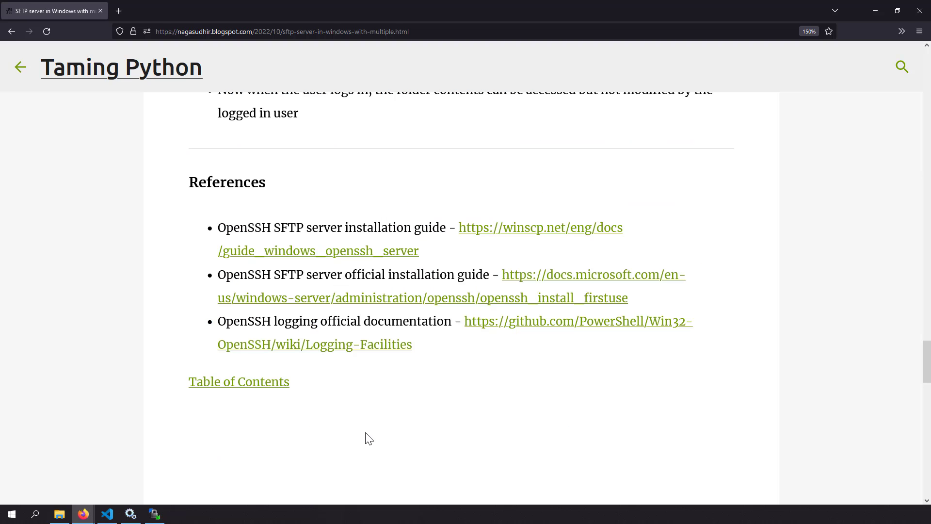